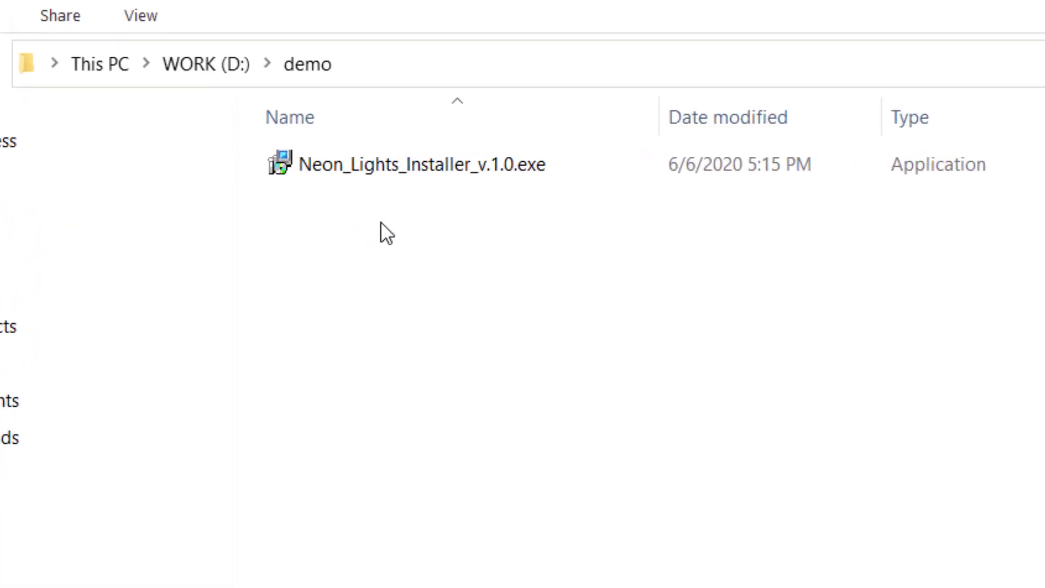
# Launch Neon_Lights_Installer_v.1.0.exe and install the Neon Lights extension.
pyautogui.doubleClick(405, 173)
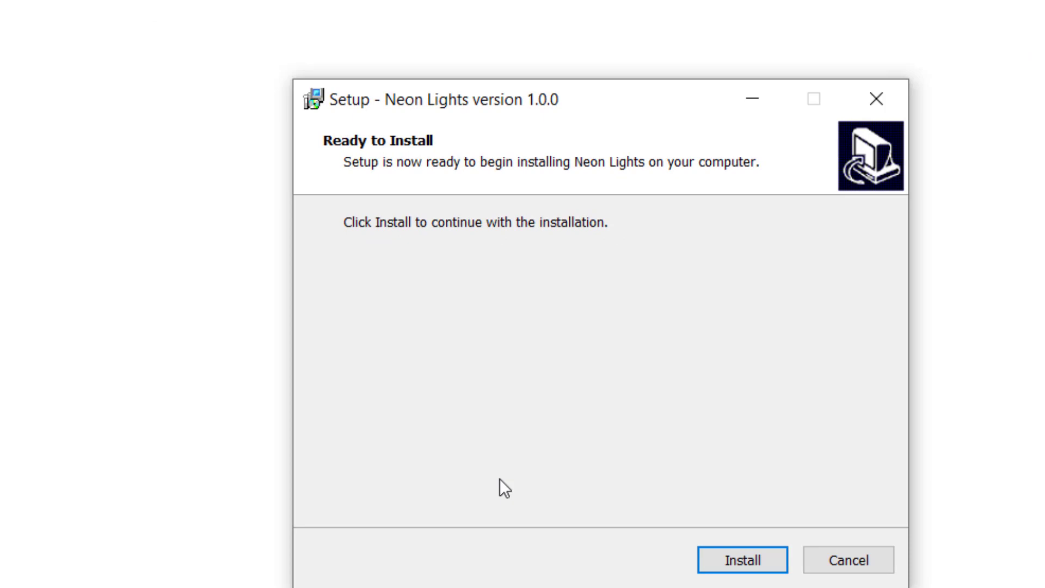
pyautogui.click(657, 505)
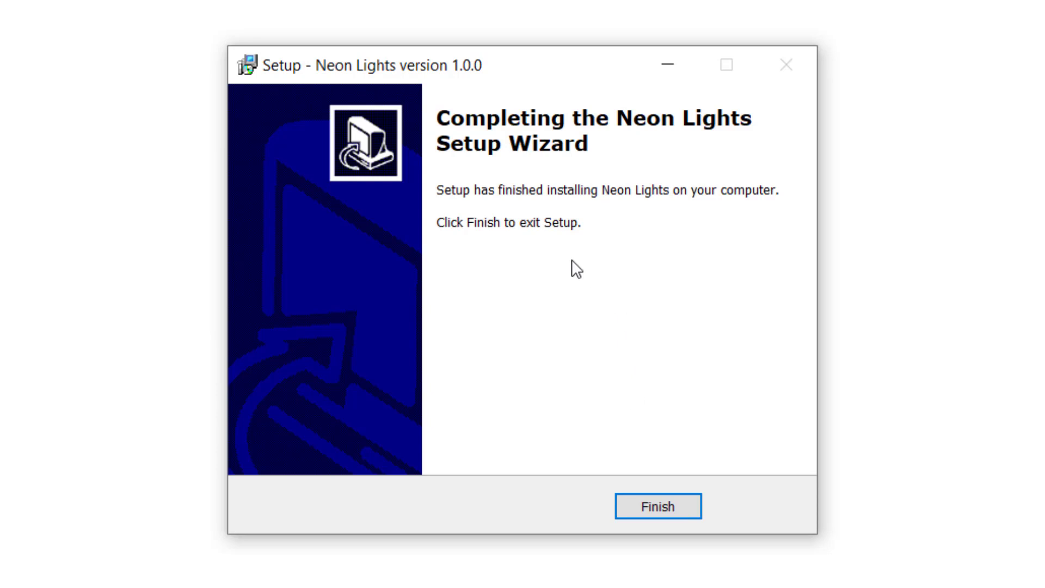
# Finish the installer and open the Neon Lights panel from Window > Extensions.
pyautogui.click(646, 505)
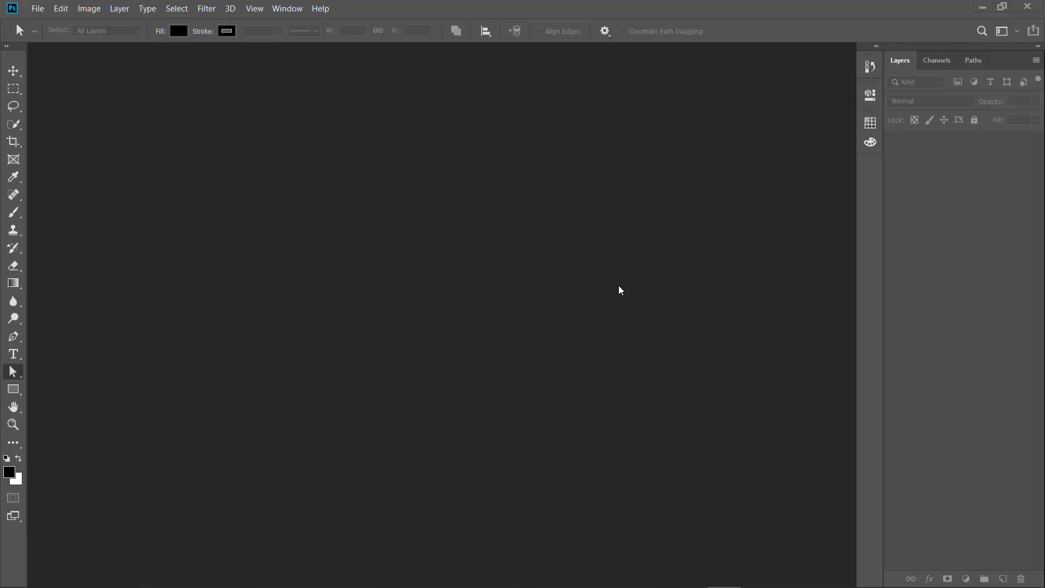
pyautogui.click(294, 9)
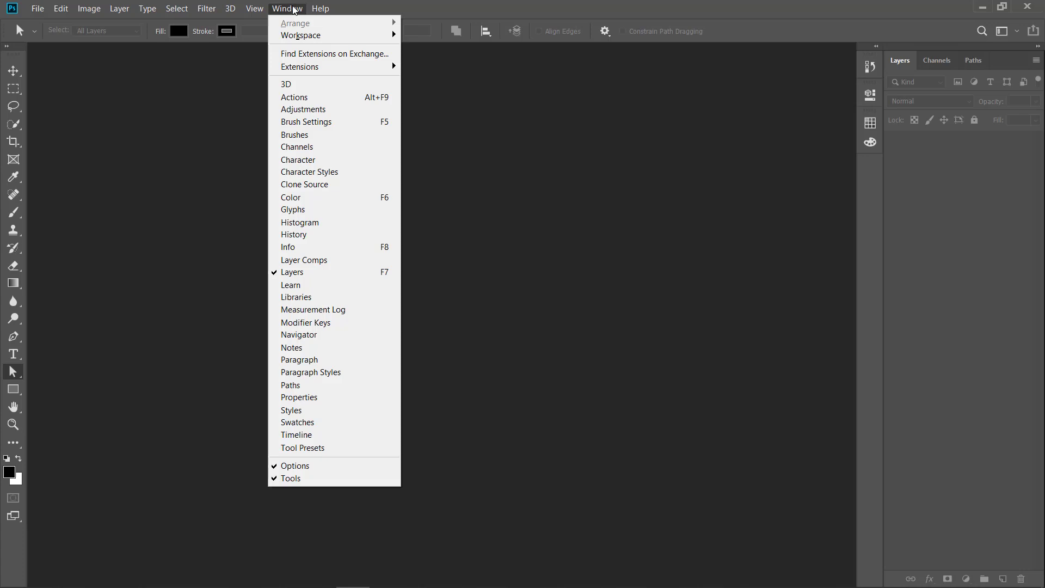
pyautogui.moveTo(302, 68)
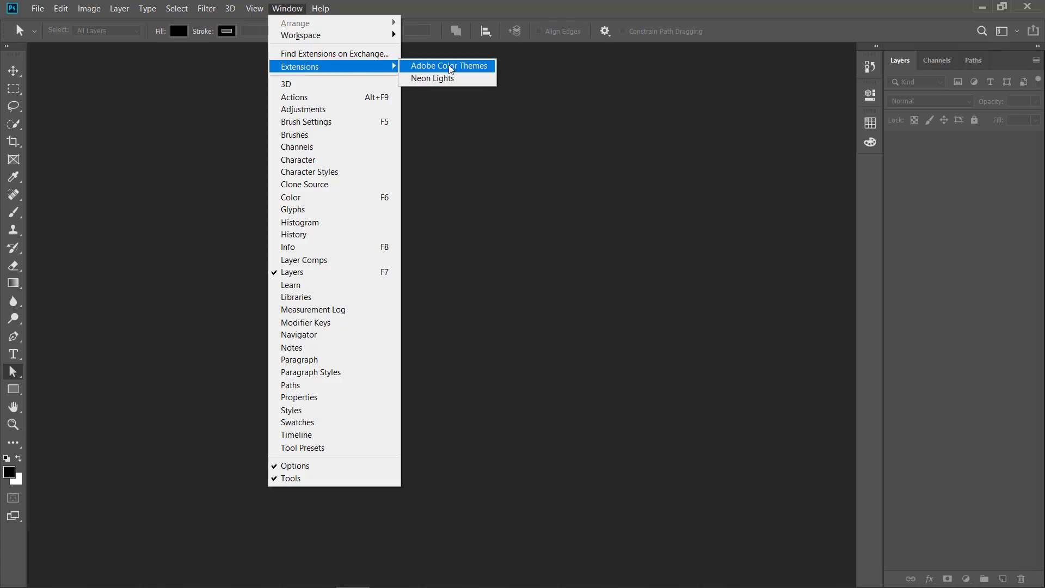
pyautogui.click(452, 79)
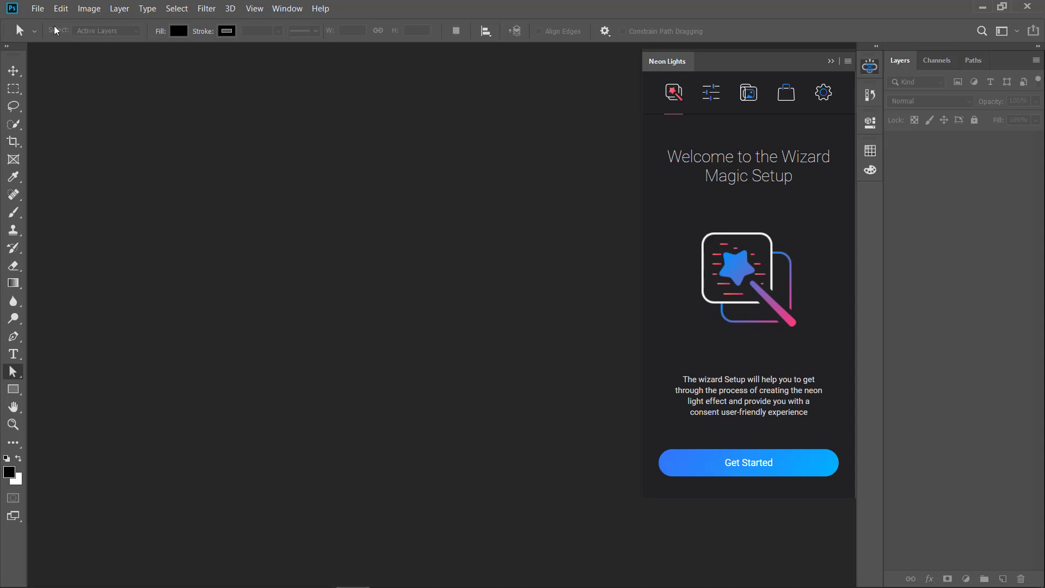
# Create a new Untitled-1 document, 3000 × 2000 px at 72 ppi, with a white background.
pyautogui.click(37, 8)
pyautogui.click(45, 24)
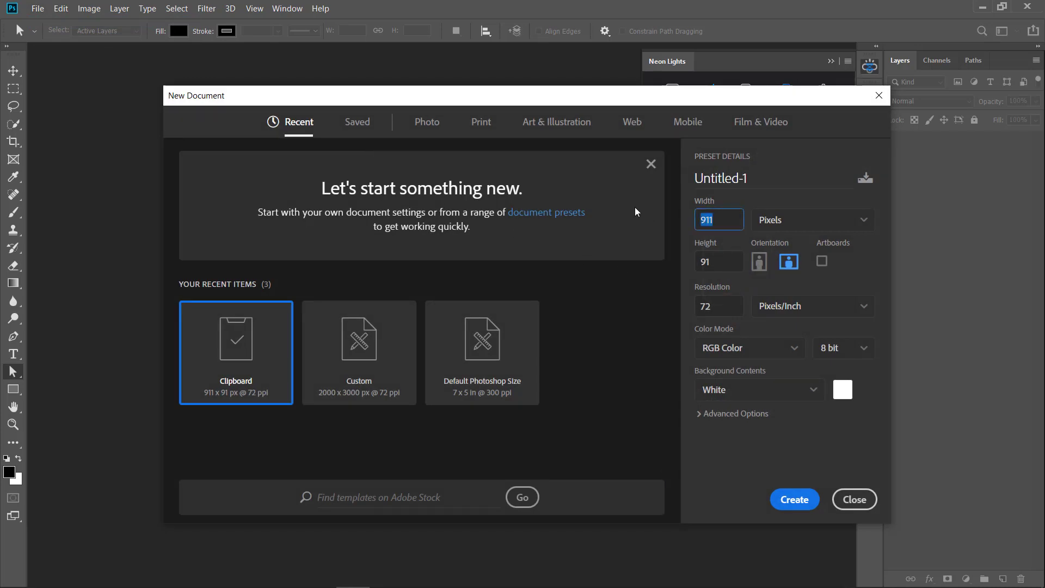
pyautogui.write('3000')
pyautogui.press('Tab')
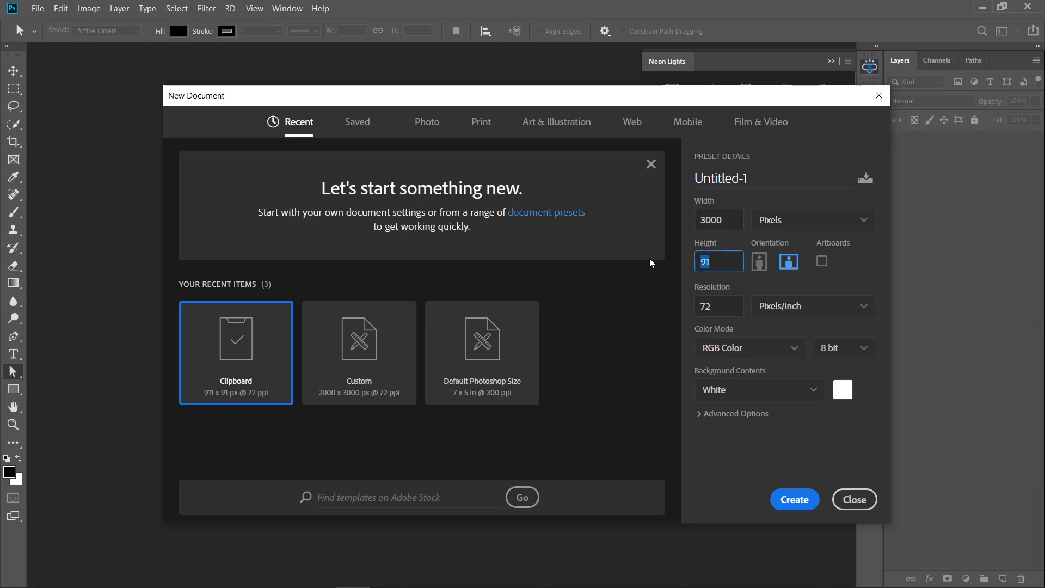
pyautogui.write('2000')
pyautogui.press('Tab')
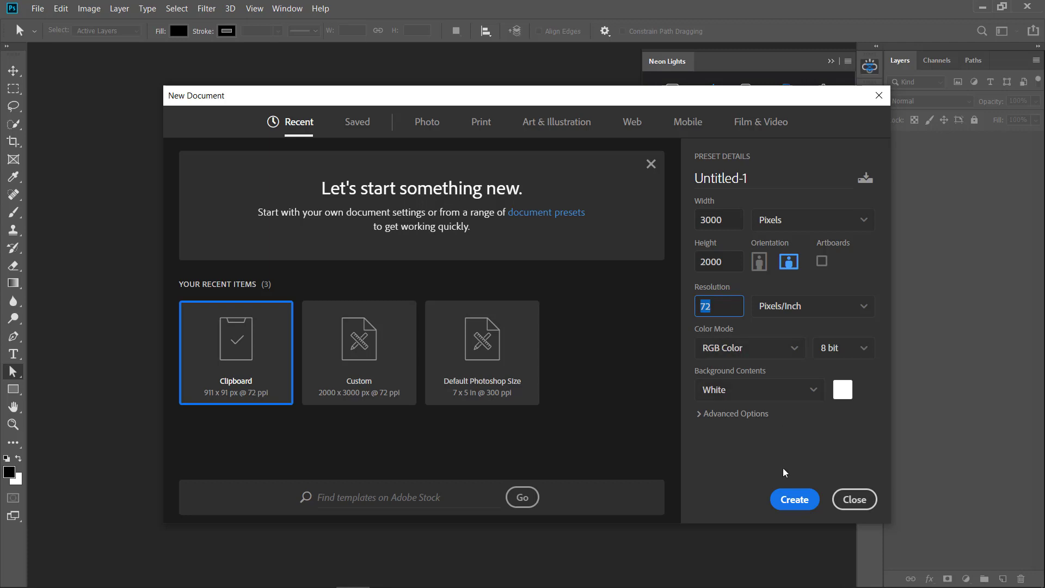
pyautogui.click(789, 500)
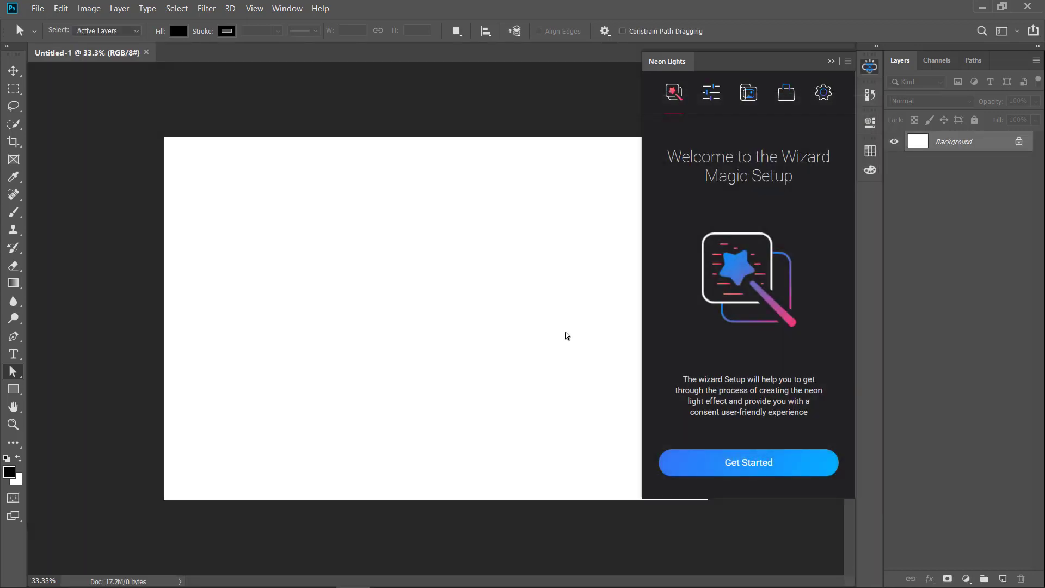
# Type LOVE in black 650 pt Intro Regular and move it to the canvas centre.
pyautogui.press('b')
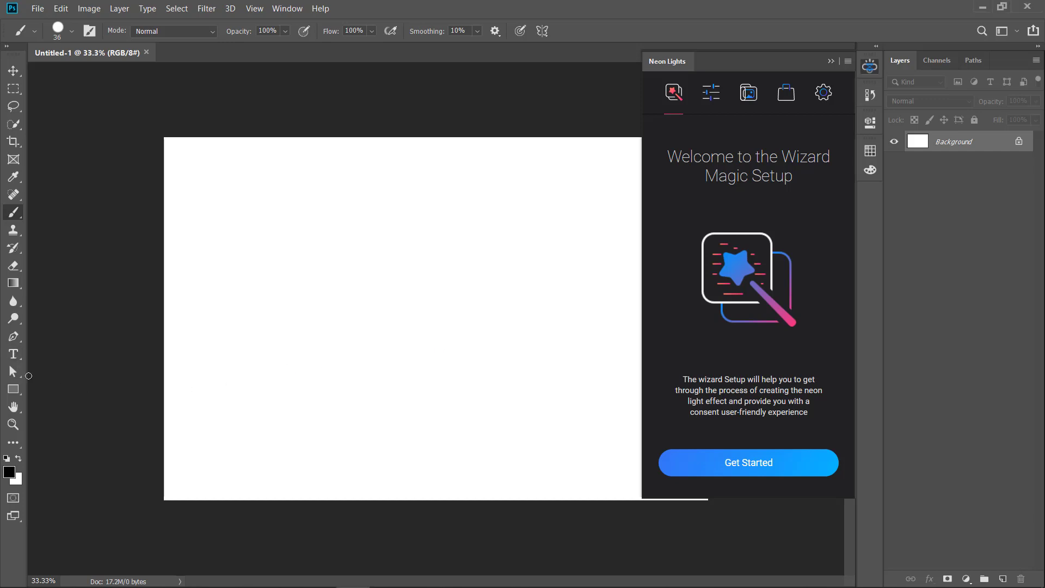
pyautogui.click(13, 355)
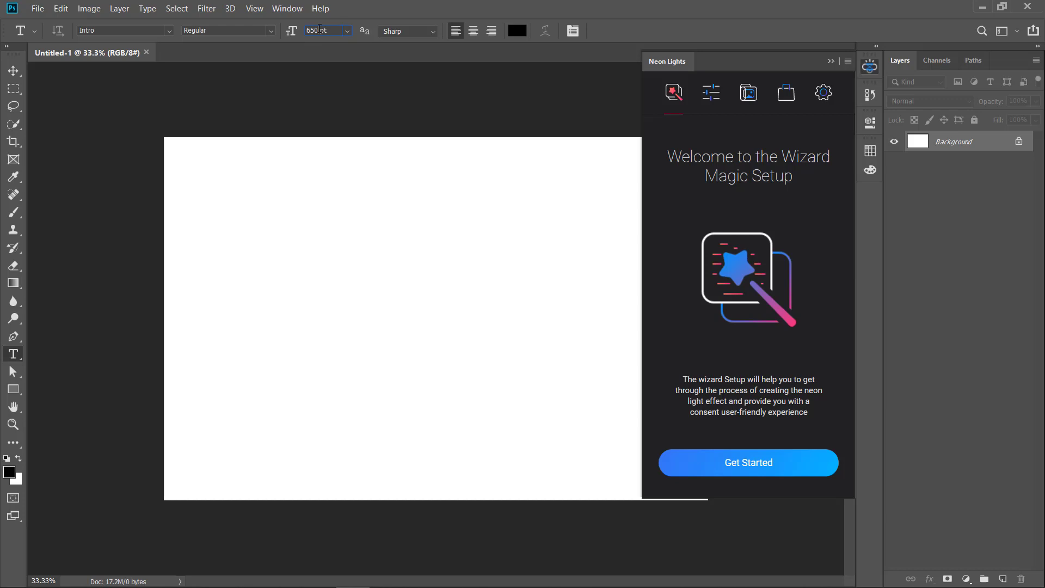
pyautogui.moveTo(319, 29); pyautogui.dragTo(303, 29)
pyautogui.click(217, 303)
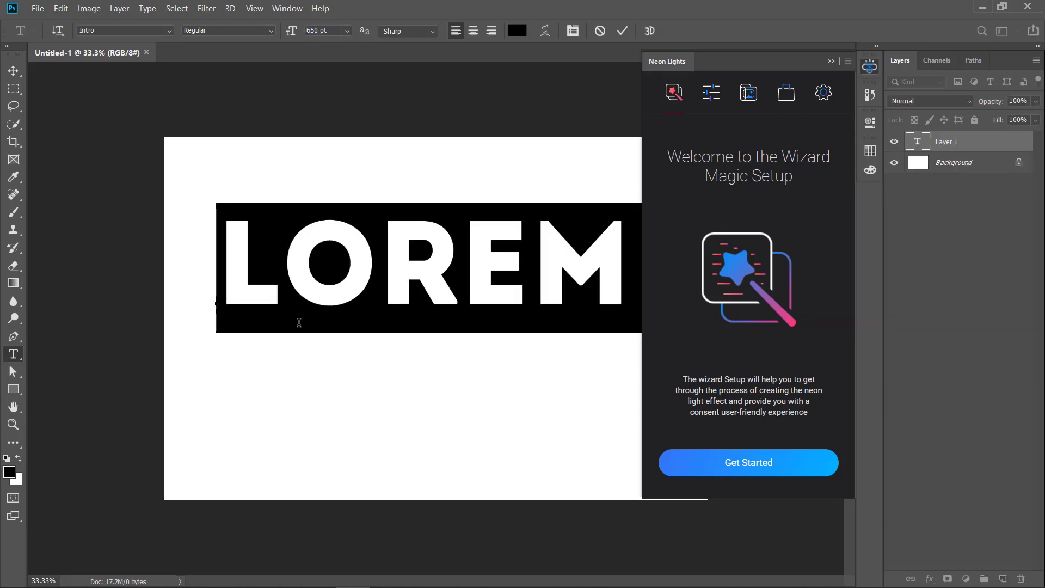
pyautogui.write('LOVE')
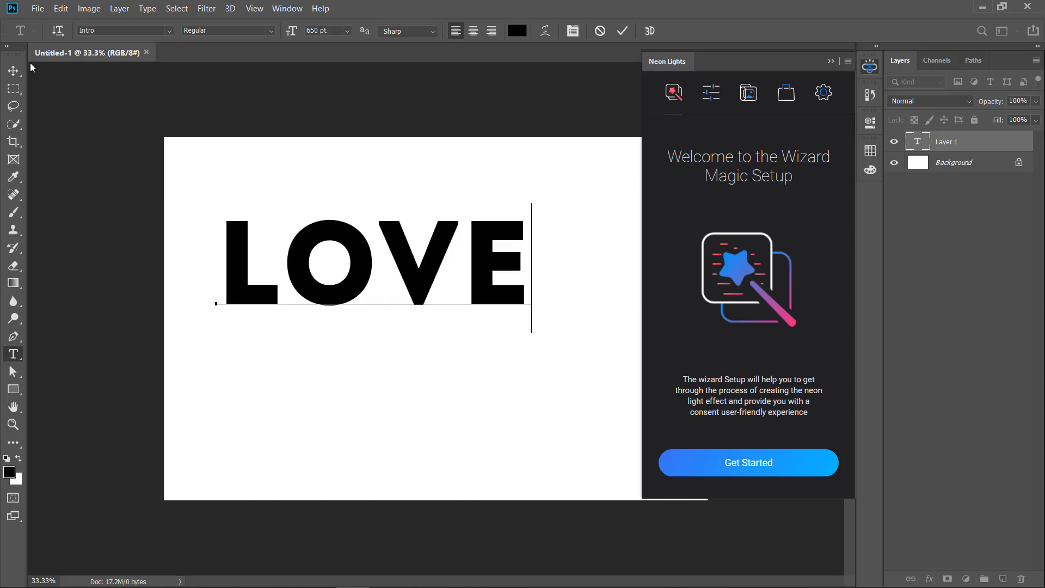
pyautogui.write('v')
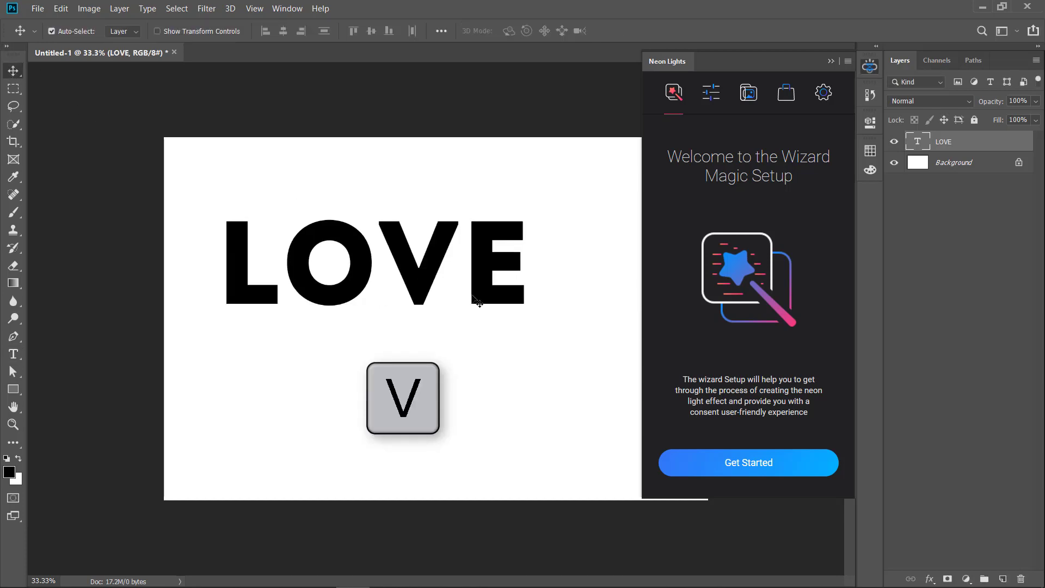
pyautogui.moveTo(429, 268); pyautogui.dragTo(482, 332)
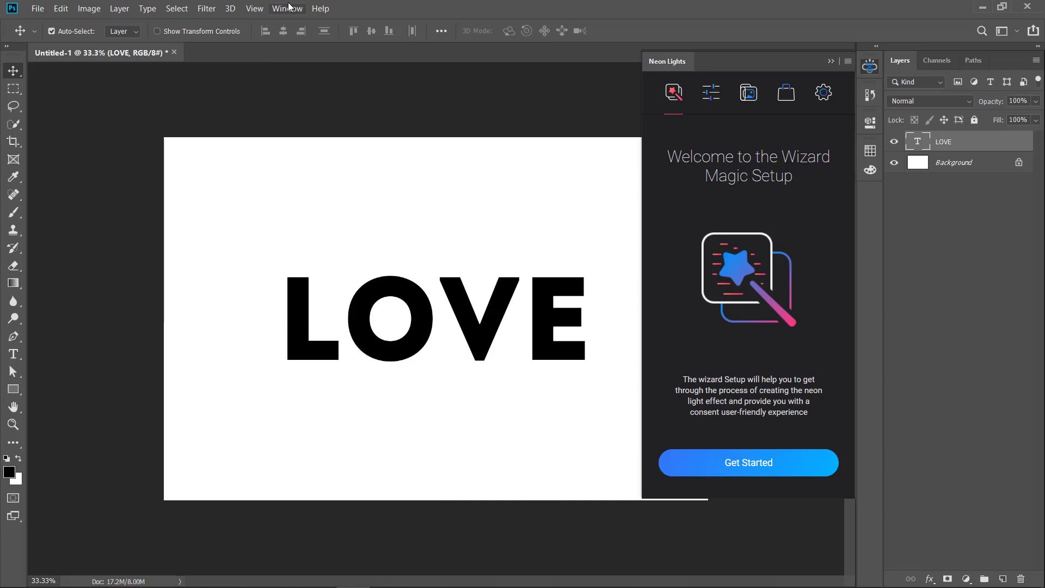
# Turn on View > Rulers and switch the ruler units to Pixels.
pyautogui.click(256, 9)
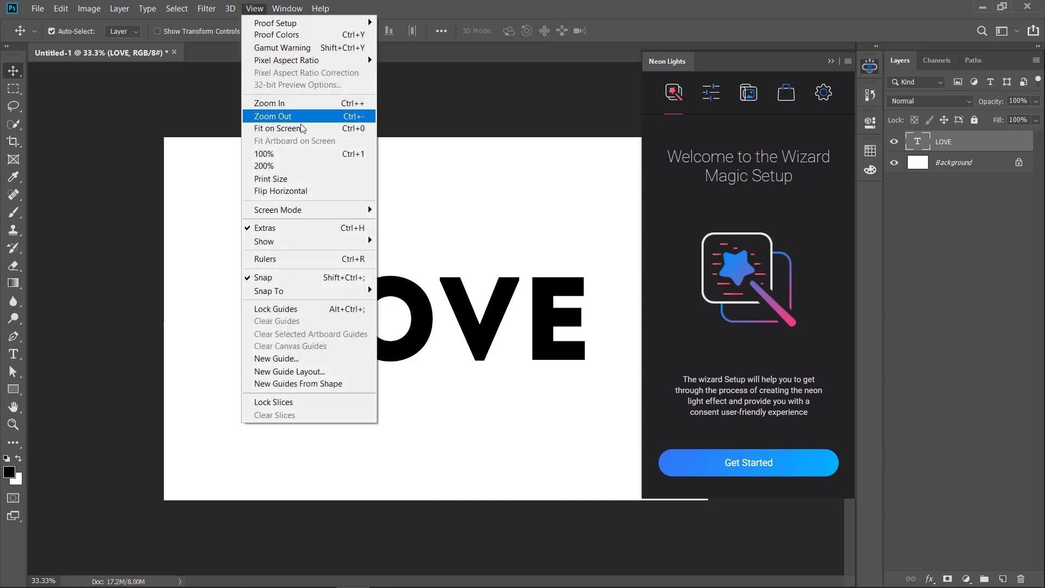
pyautogui.click(321, 262)
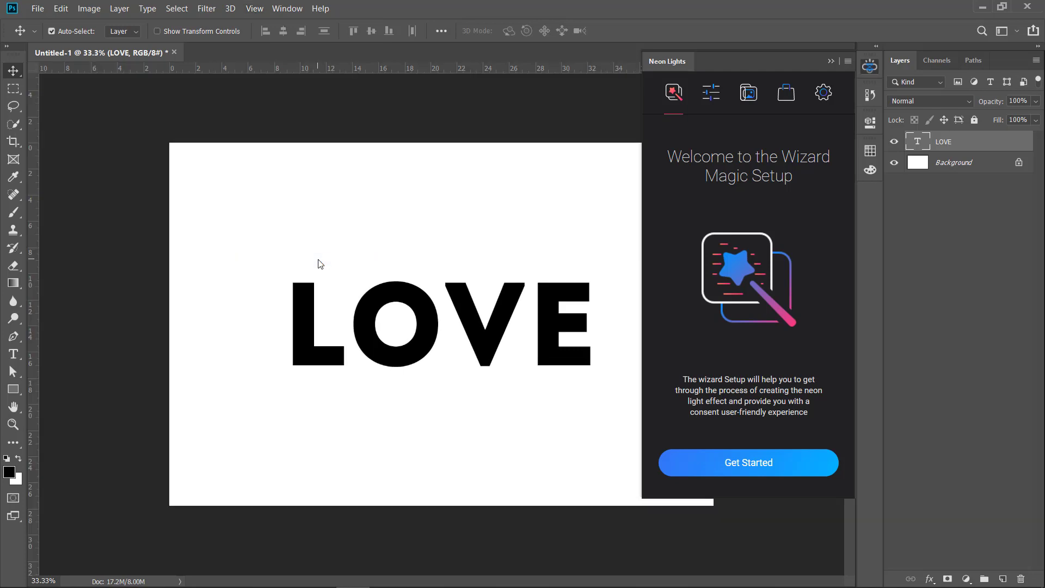
pyautogui.rightClick(273, 71)
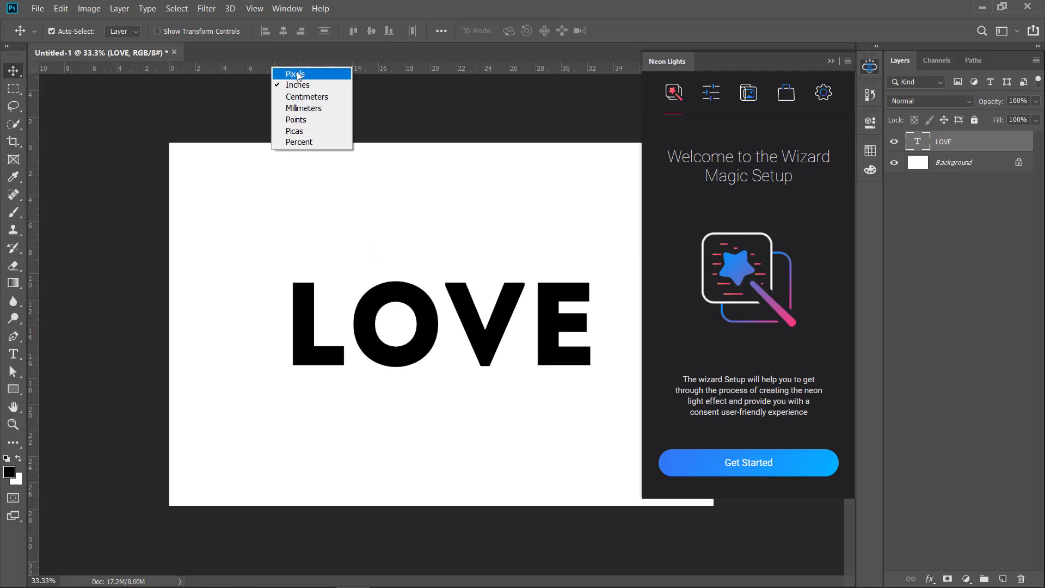
pyautogui.click(298, 74)
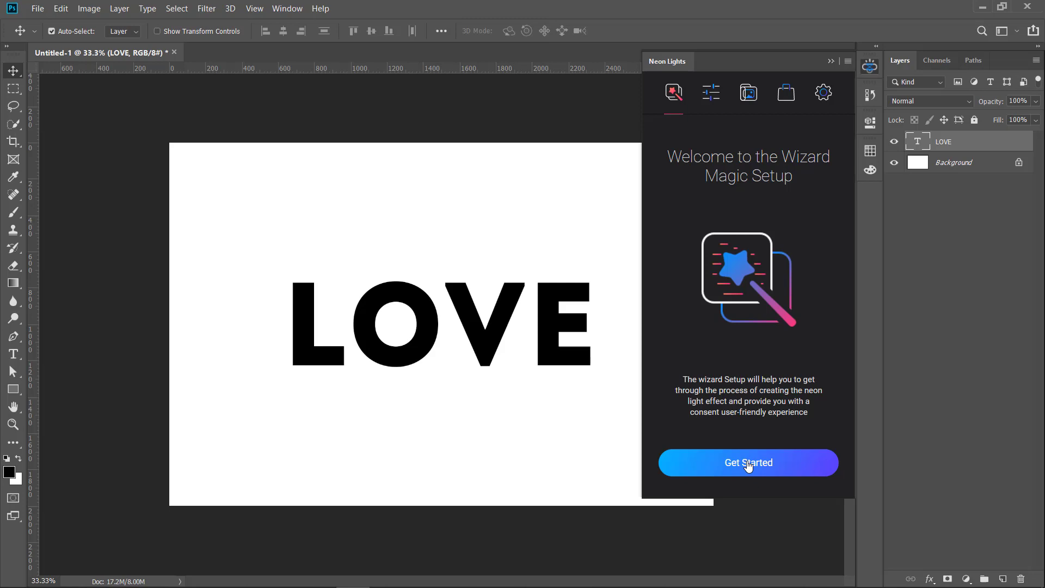
# Start the Neon Lights wizard and run Auto Setup on the LOVE layer.
pyautogui.click(748, 463)
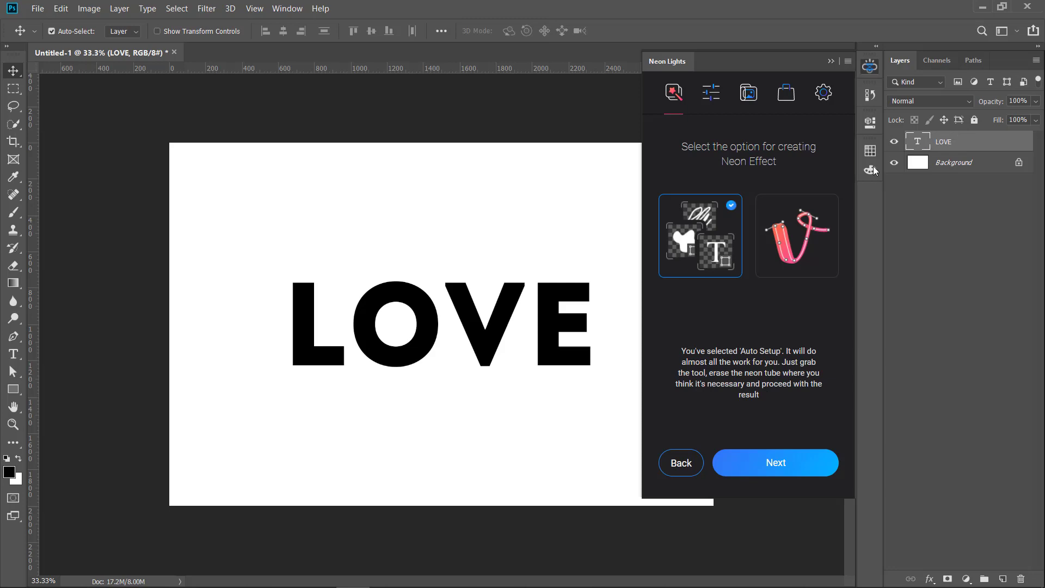
pyautogui.click(780, 464)
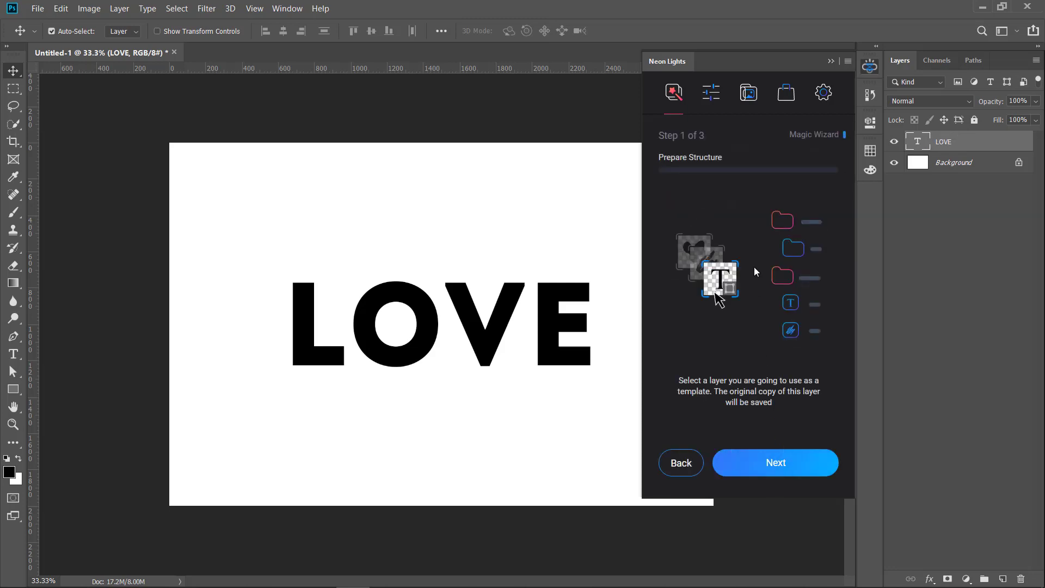
pyautogui.click(778, 462)
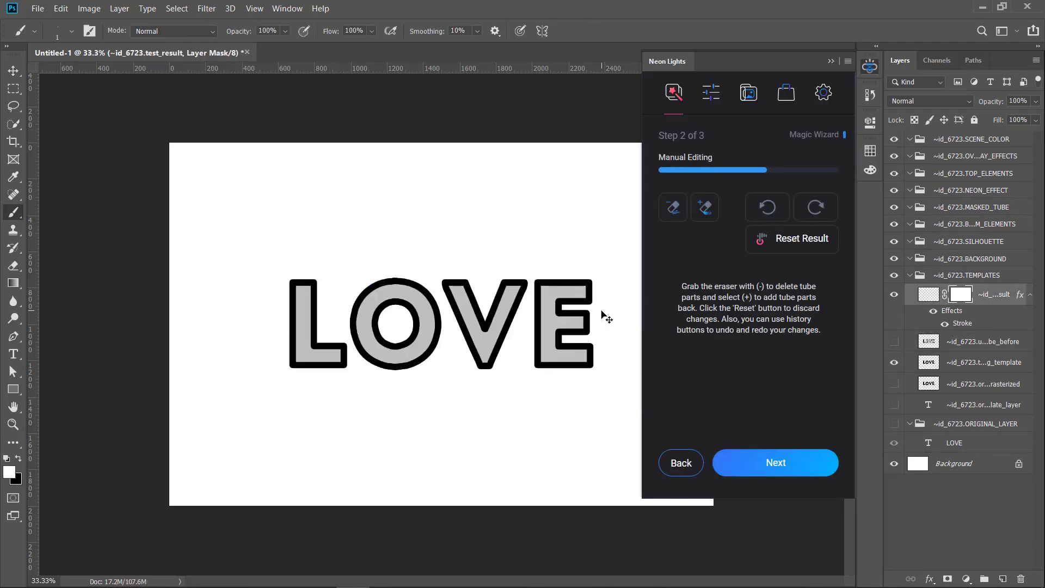
# Zoom to 50% and erase trial gaps in the O's top and inner bottom outlines.
pyautogui.hotkey('ctrl', '+')
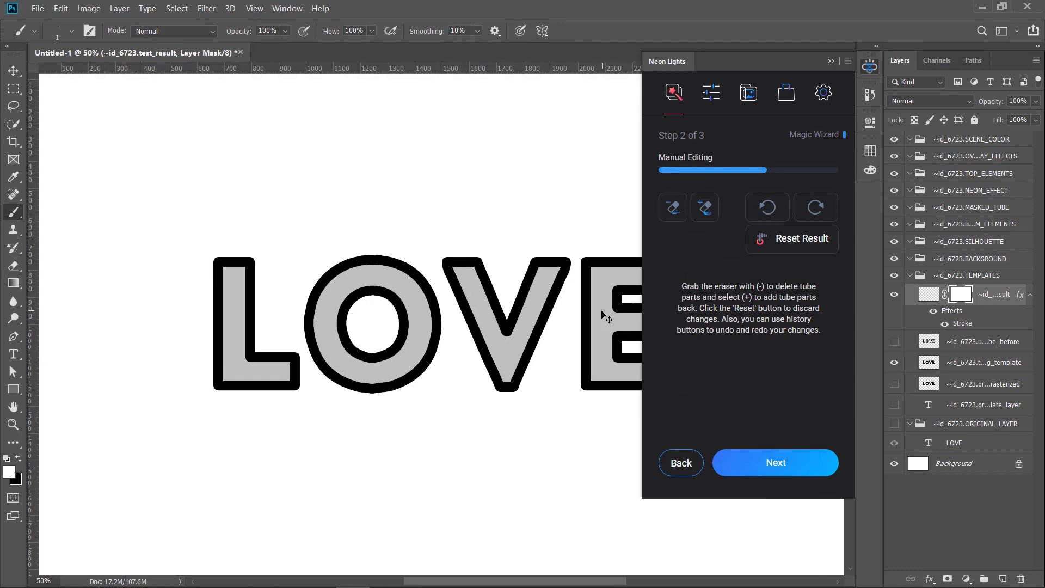
pyautogui.moveTo(565, 327); pyautogui.dragTo(466, 326)
pyautogui.click(674, 209)
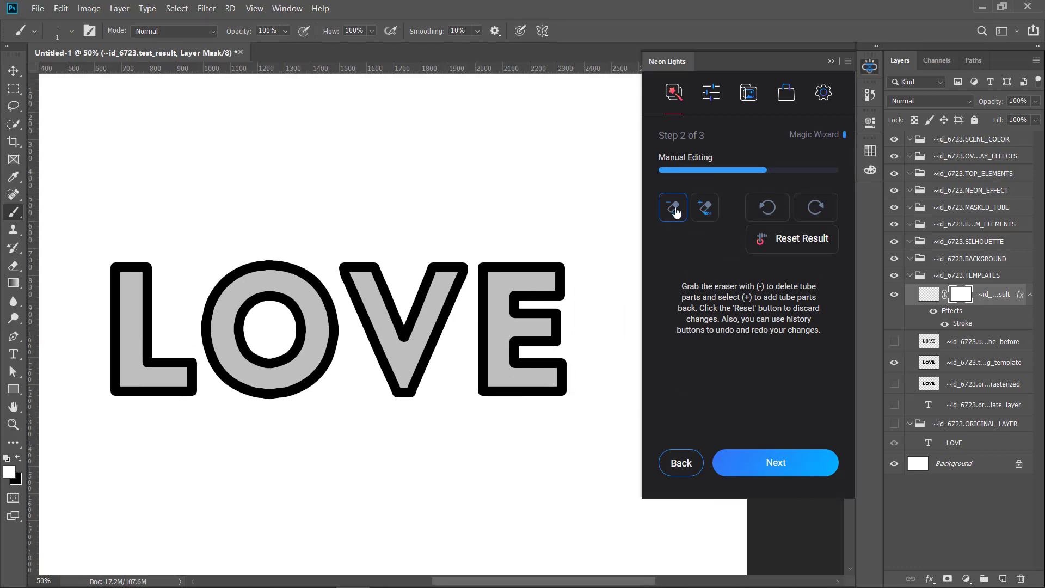
pyautogui.click(263, 265)
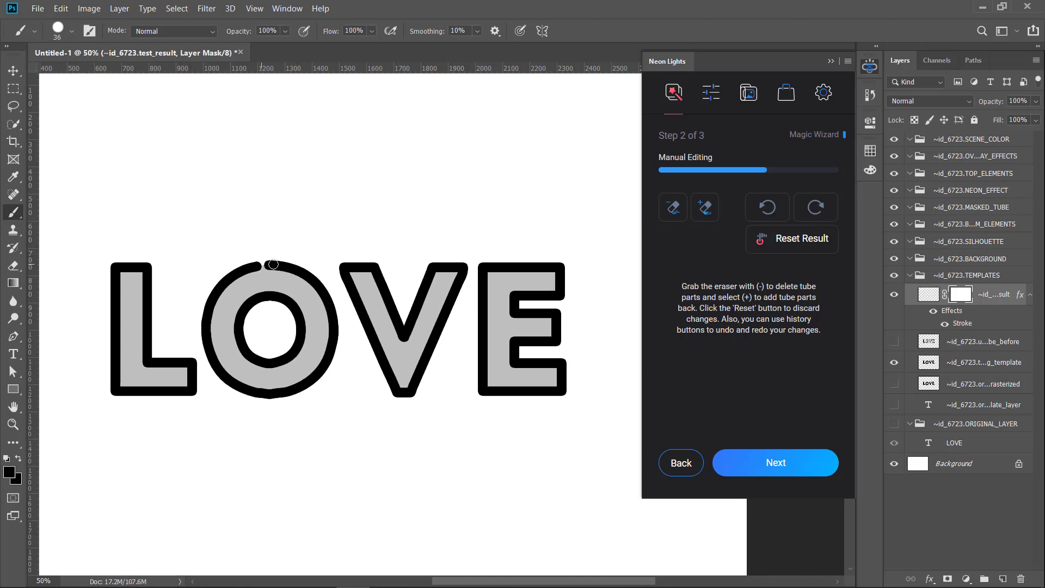
pyautogui.moveTo(273, 264)
pyautogui.mouseDown()
pyautogui.moveTo(283, 266)
pyautogui.moveTo(263, 296)
pyautogui.moveTo(281, 296)
pyautogui.mouseUp()
pyautogui.moveTo(269, 358)
pyautogui.mouseDown()
pyautogui.moveTo(279, 362)
pyautogui.moveTo(256, 392)
pyautogui.moveTo(283, 388)
pyautogui.mouseUp()
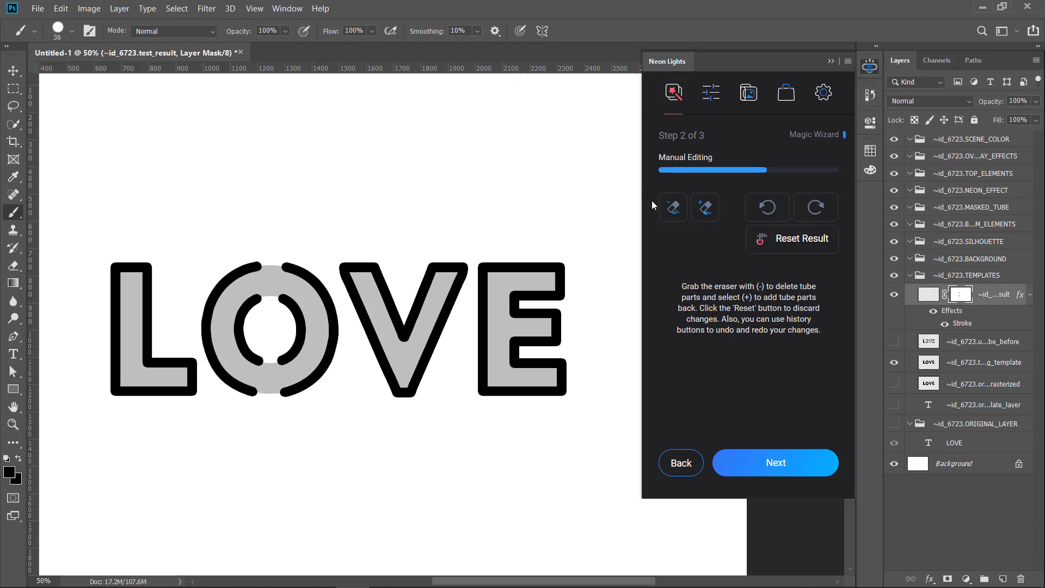
# Restore the O's bottom outlines, then Reset Result to recover the full tube outlines.
pyautogui.click(705, 207)
pyautogui.moveTo(257, 361); pyautogui.dragTo(291, 355)
pyautogui.moveTo(242, 385)
pyautogui.mouseDown()
pyautogui.moveTo(270, 396)
pyautogui.moveTo(298, 389)
pyautogui.mouseUp()
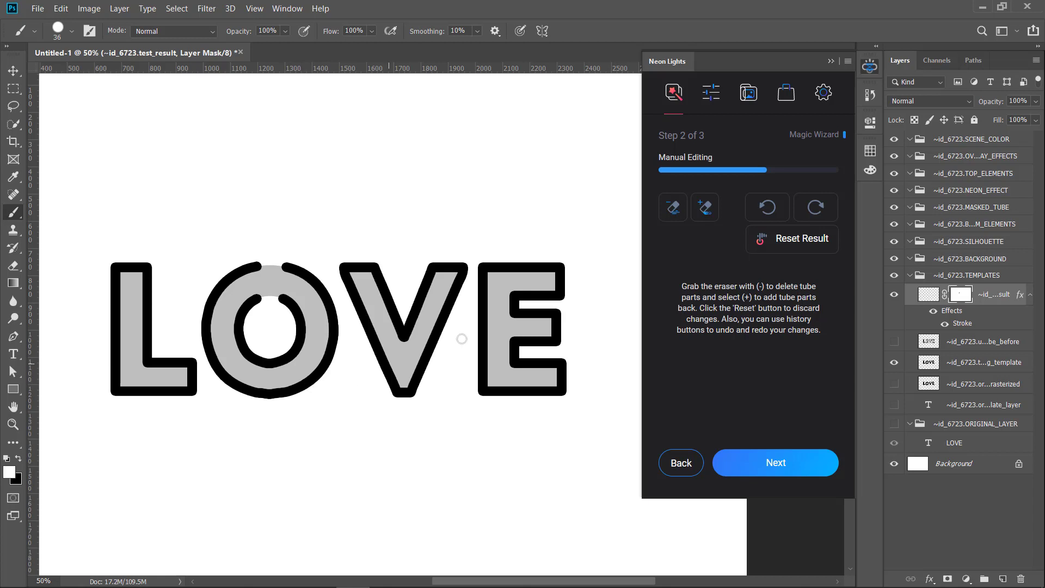
pyautogui.click(769, 207)
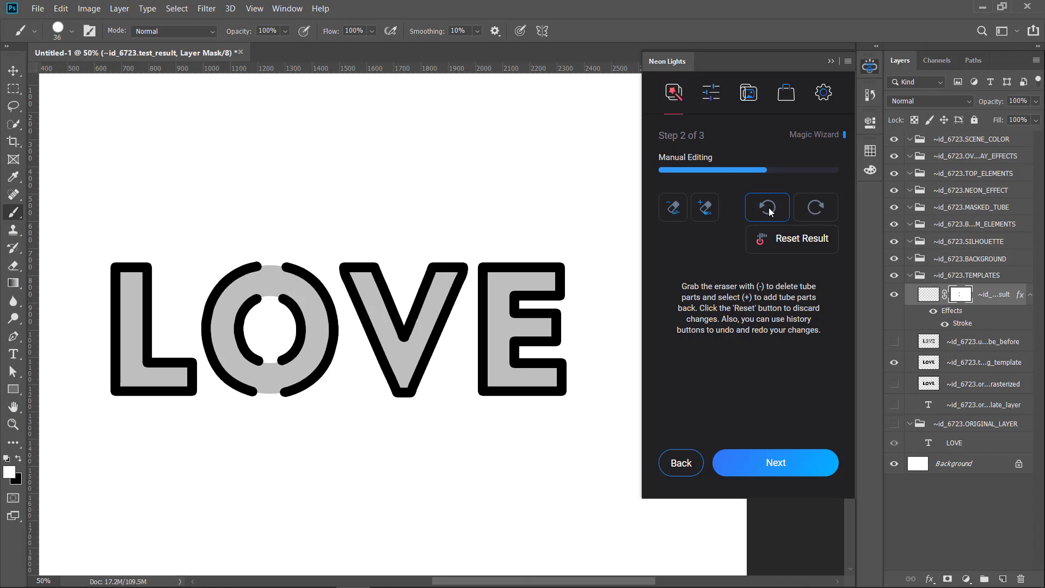
pyautogui.click(821, 209)
pyautogui.click(822, 210)
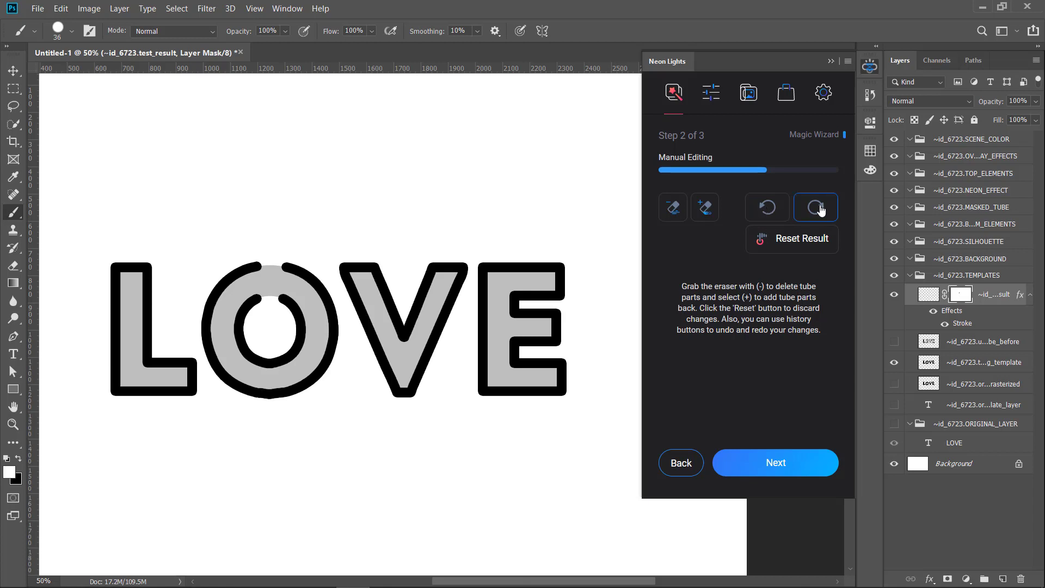
pyautogui.click(794, 241)
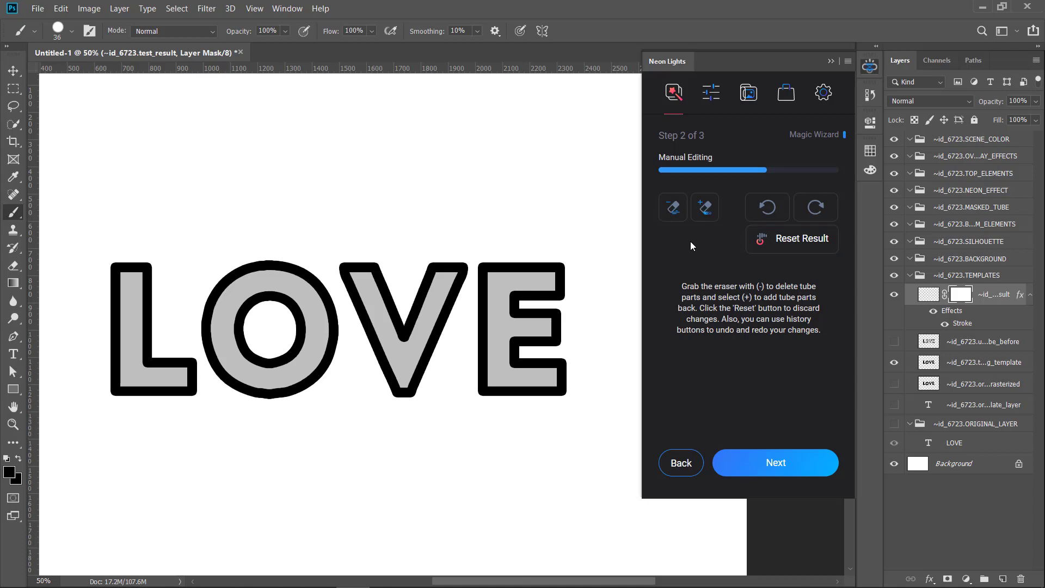
# Erase gaps into the top outlines of the L, O, V and E.
pyautogui.click(673, 207)
pyautogui.moveTo(124, 266); pyautogui.dragTo(134, 266)
pyautogui.moveTo(268, 265)
pyautogui.mouseDown()
pyautogui.moveTo(279, 265)
pyautogui.moveTo(276, 297)
pyautogui.mouseUp()
pyautogui.moveTo(356, 267); pyautogui.dragTo(368, 267)
pyautogui.moveTo(440, 267); pyautogui.dragTo(517, 267)
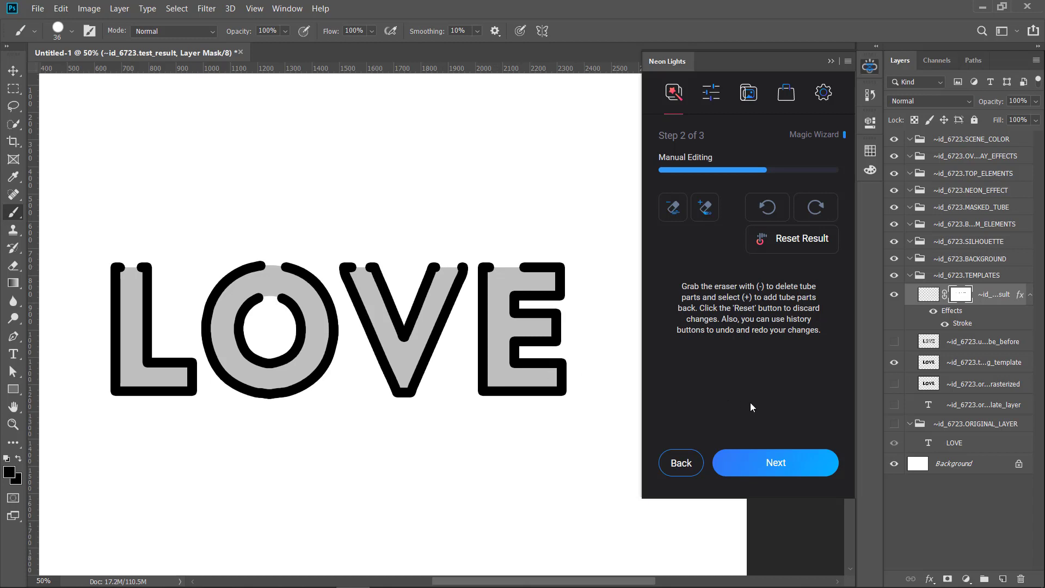
# Generate the neon effect, rendering LOVE as red neon tubes on a brick wall.
pyautogui.click(774, 463)
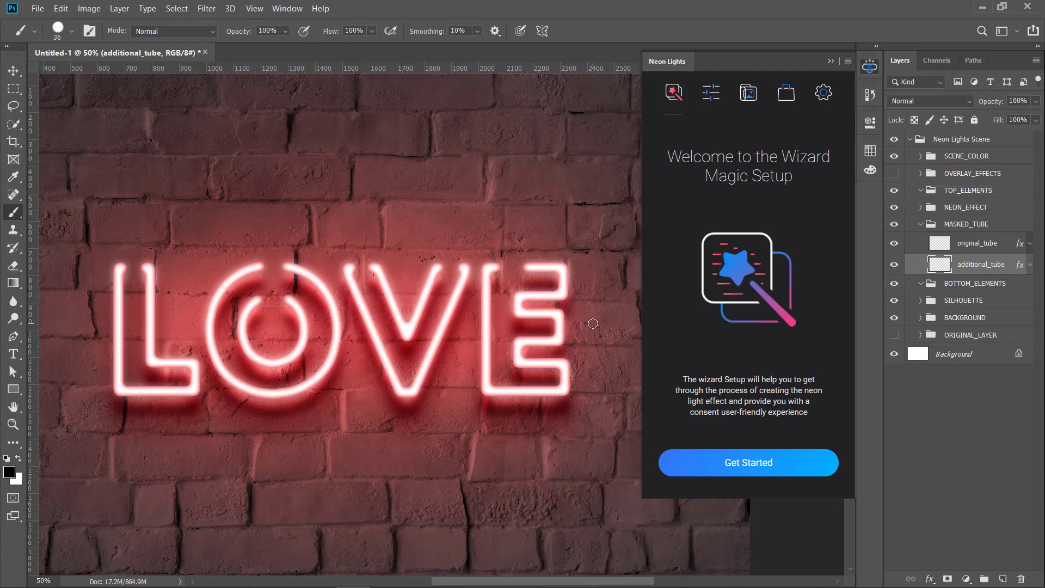
# With Tube Edit's Back tube, draw tubes from the L, the O's top, and V-to-O and V-to-E.
pyautogui.click(712, 97)
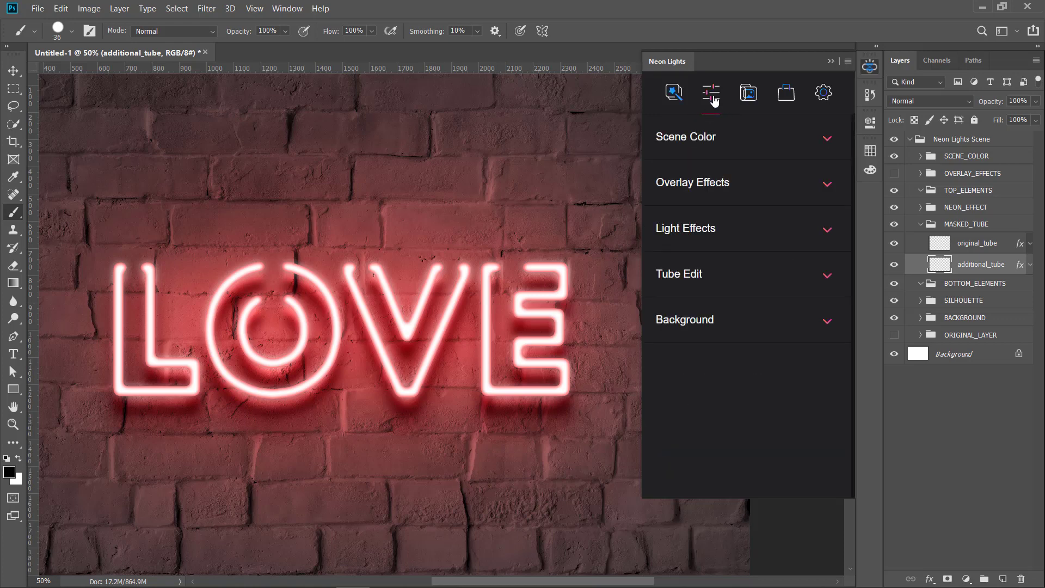
pyautogui.click(734, 282)
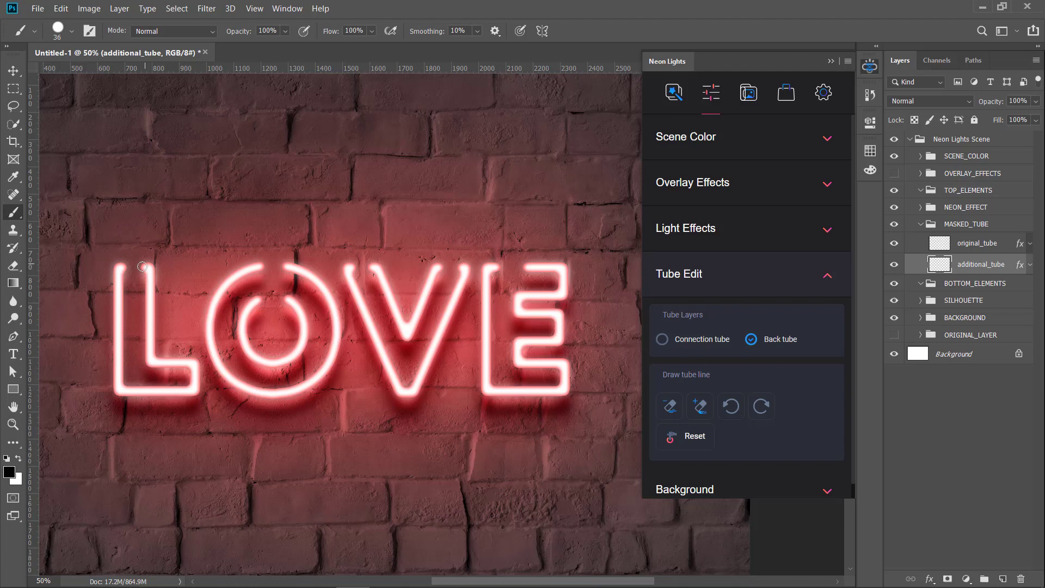
pyautogui.moveTo(146, 268)
pyautogui.mouseDown()
pyautogui.moveTo(135, 334)
pyautogui.moveTo(151, 351)
pyautogui.moveTo(254, 348)
pyautogui.moveTo(269, 341)
pyautogui.moveTo(259, 300)
pyautogui.mouseUp()
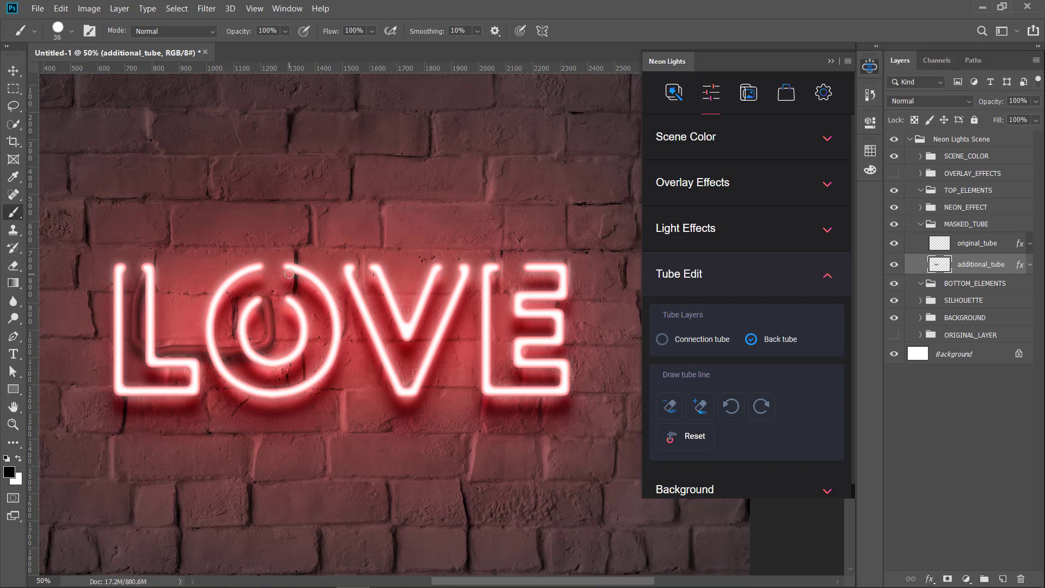
pyautogui.moveTo(286, 268); pyautogui.dragTo(292, 291)
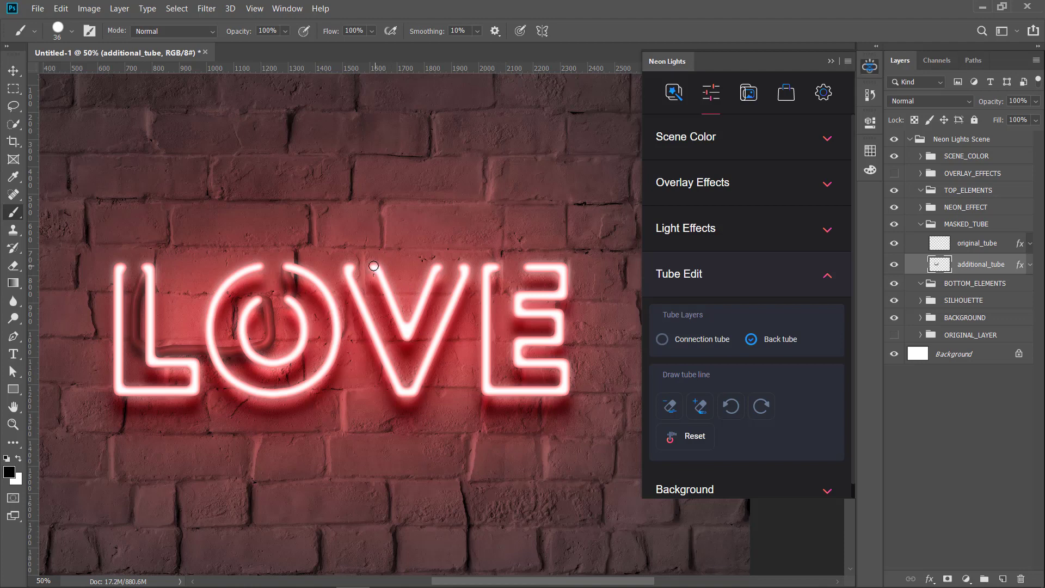
pyautogui.moveTo(373, 266); pyautogui.dragTo(347, 270)
pyautogui.moveTo(464, 268)
pyautogui.mouseDown()
pyautogui.moveTo(477, 294)
pyautogui.moveTo(506, 279)
pyautogui.moveTo(493, 271)
pyautogui.mouseUp()
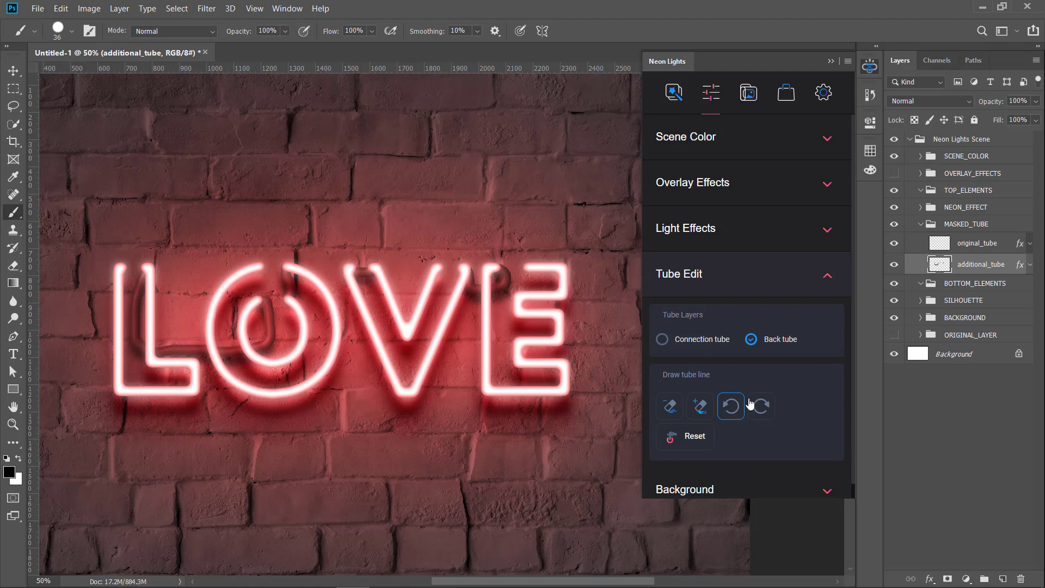
# Place three vertical clamps on the tops of the L and O.
pyautogui.click(695, 440)
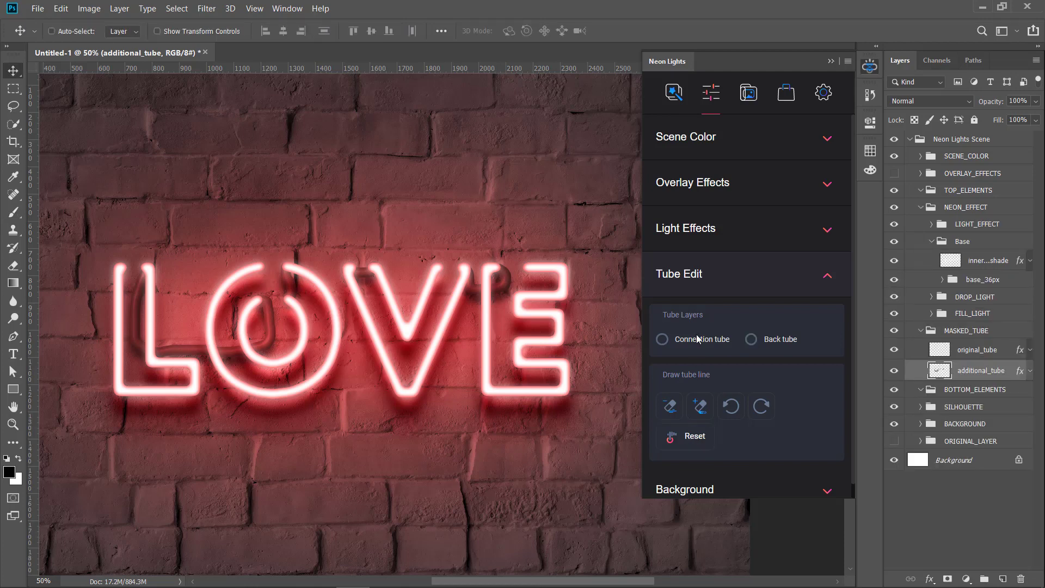
pyautogui.click(755, 102)
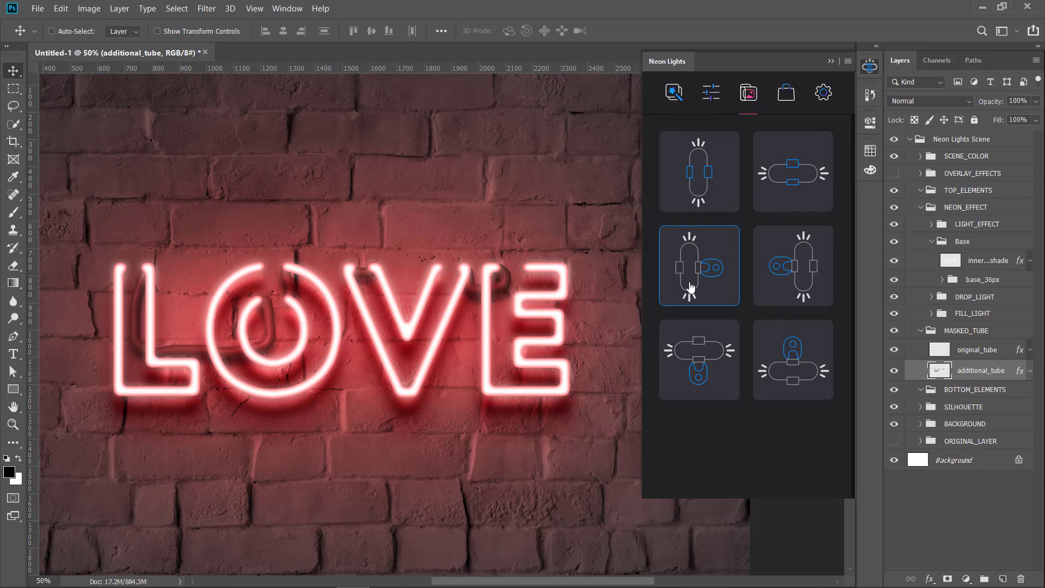
pyautogui.click(705, 168)
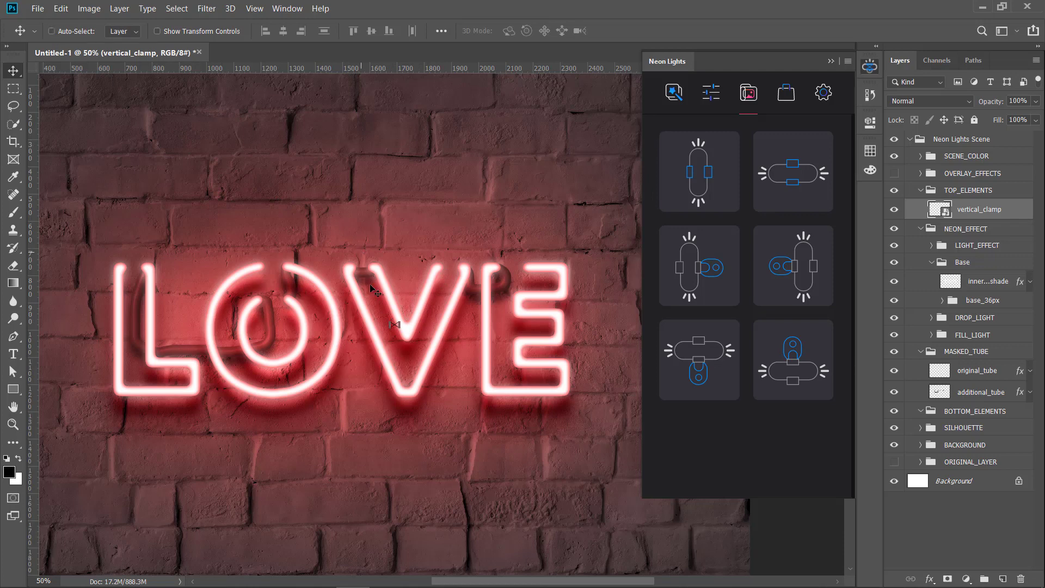
pyautogui.moveTo(406, 331); pyautogui.dragTo(104, 303)
pyautogui.click(701, 174)
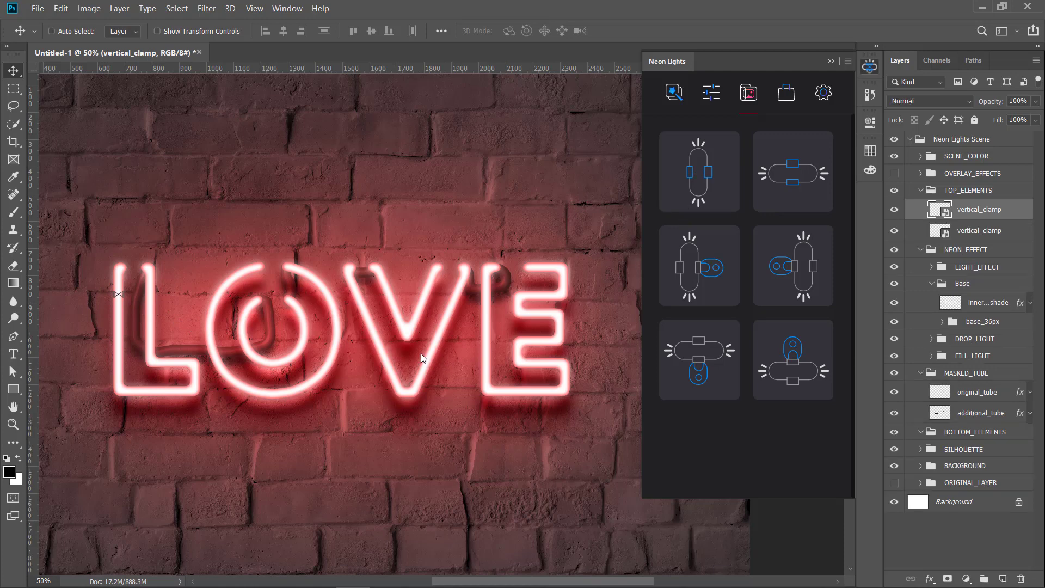
pyautogui.moveTo(333, 329); pyautogui.dragTo(151, 298)
pyautogui.click(735, 158)
pyautogui.moveTo(396, 325); pyautogui.dragTo(210, 325)
# Add a vertical clamp on the O's right side and horizontal clamps under the O and L.
pyautogui.click(732, 207)
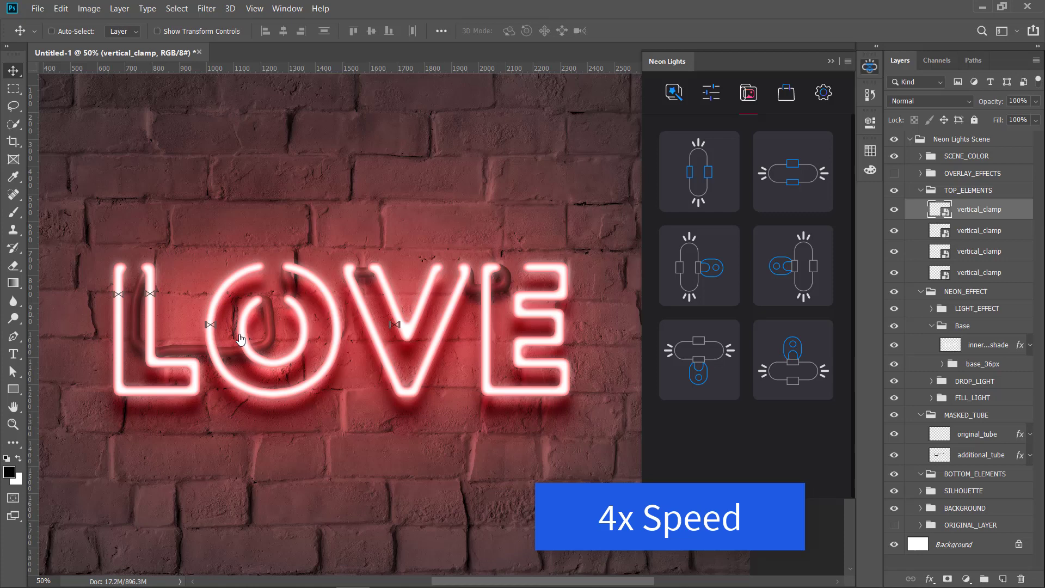
pyautogui.moveTo(395, 325); pyautogui.dragTo(486, 325)
pyautogui.click(699, 172)
pyautogui.click(793, 172)
pyautogui.moveTo(411, 324); pyautogui.dragTo(282, 396)
pyautogui.click(797, 172)
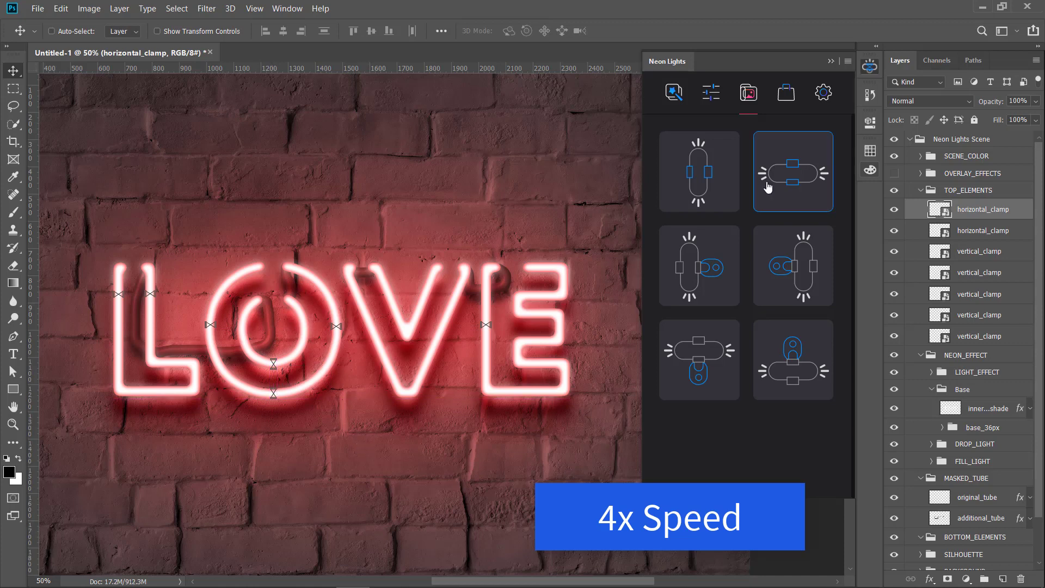
pyautogui.click(767, 187)
pyautogui.moveTo(405, 327); pyautogui.dragTo(156, 392)
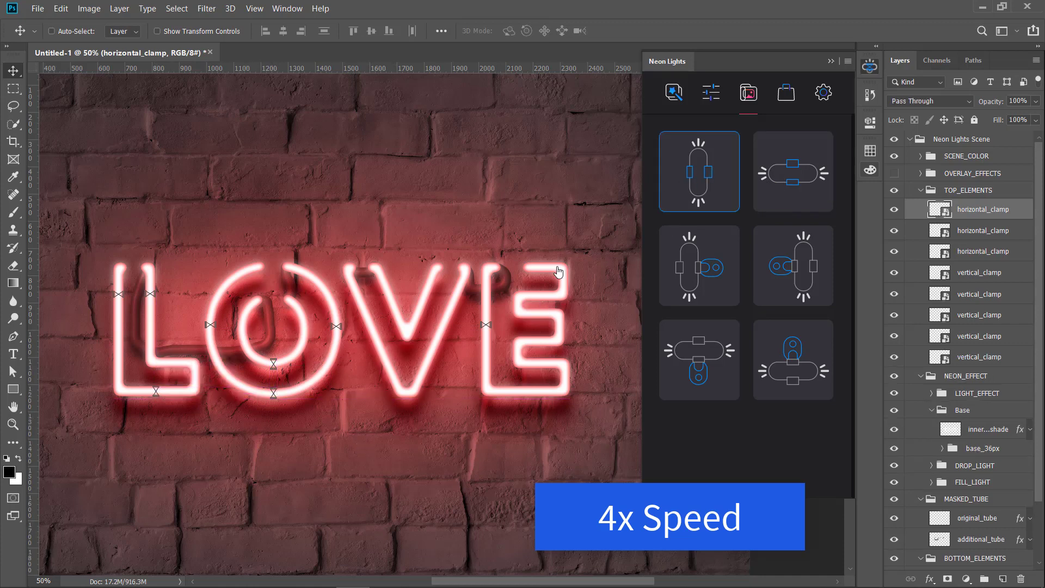
# Add two vertical clamps to the V, rotating them to match its arms.
pyautogui.click(699, 172)
pyautogui.moveTo(420, 283); pyautogui.dragTo(410, 260)
pyautogui.hotkey('ctrl', 't')
pyautogui.press('Return')
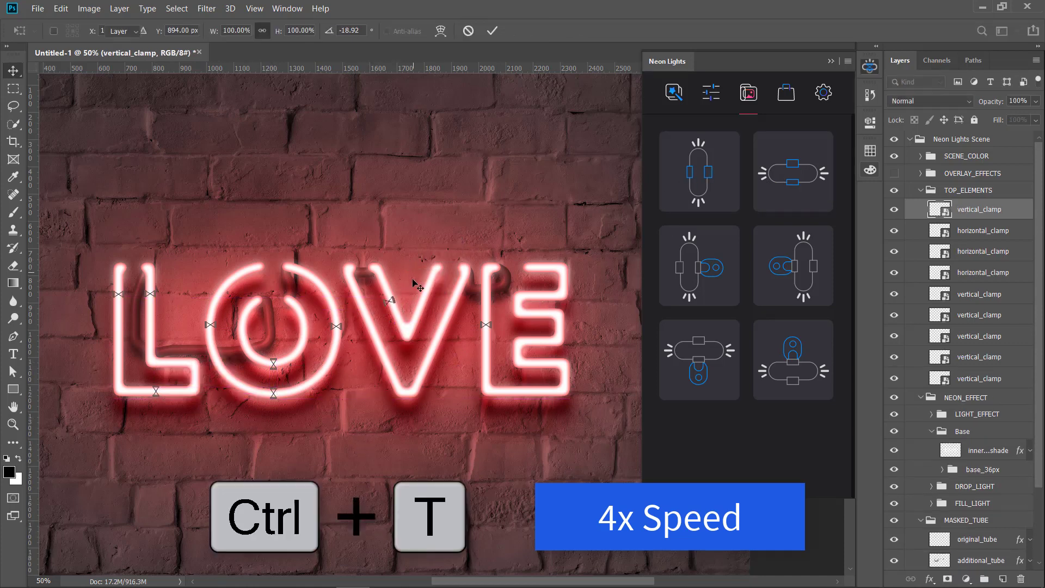
pyautogui.click(699, 172)
pyautogui.hotkey('ctrl', 't')
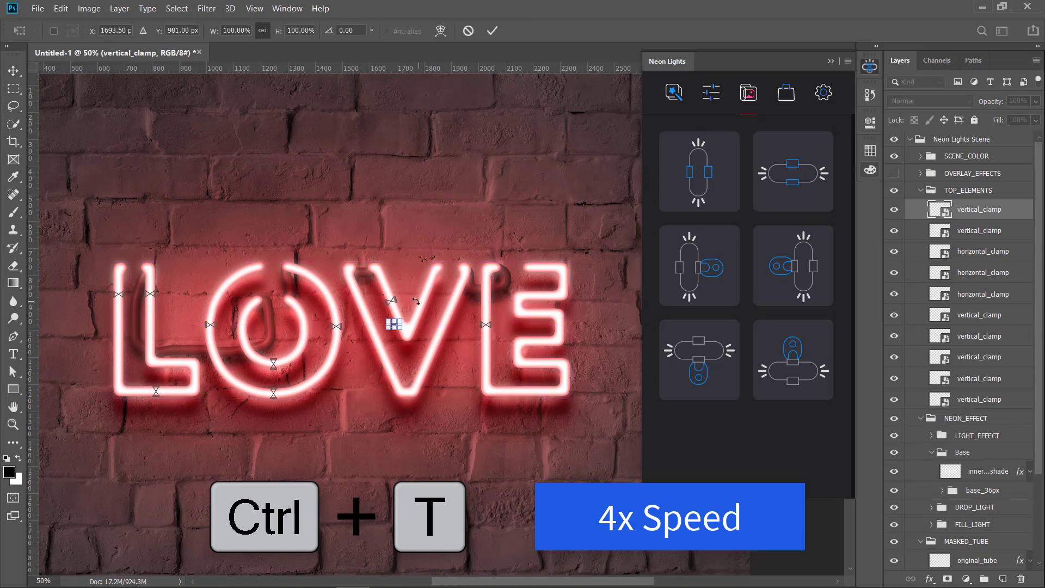
pyautogui.moveTo(397, 325); pyautogui.dragTo(442, 298)
pyautogui.press('Return')
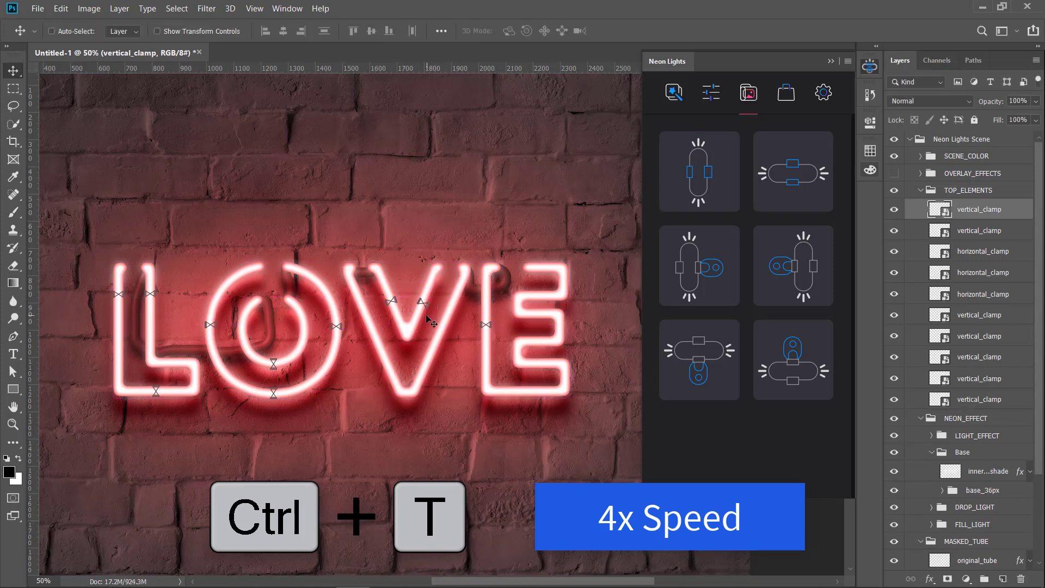
# Place horizontal clamps on the E's top and bottom bars.
pyautogui.click(700, 194)
pyautogui.moveTo(396, 339); pyautogui.dragTo(545, 283)
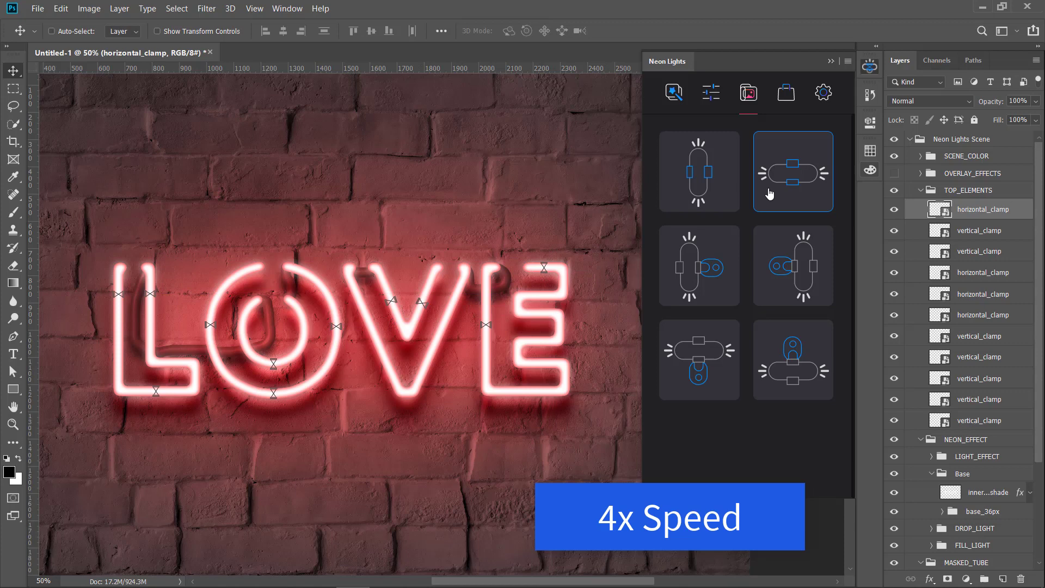
pyautogui.click(767, 190)
pyautogui.moveTo(397, 327); pyautogui.dragTo(536, 390)
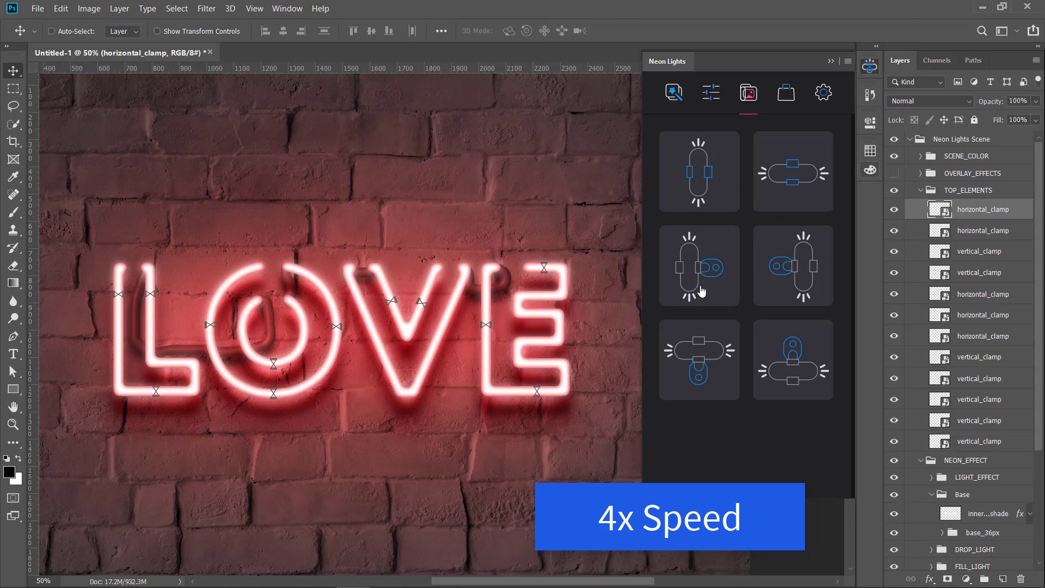
# Tilt two more vertical clamps onto the V's left and right arms.
pyautogui.click(693, 175)
pyautogui.hotkey('ctrl', 't')
pyautogui.moveTo(415, 327)
pyautogui.mouseDown()
pyautogui.moveTo(381, 343)
pyautogui.moveTo(401, 321)
pyautogui.mouseUp()
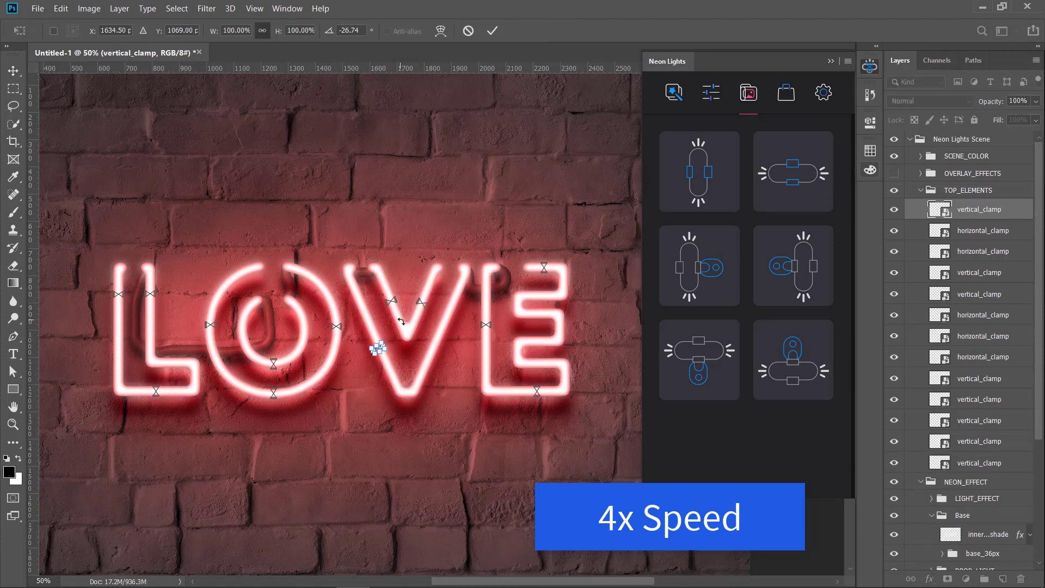
pyautogui.press('Return')
pyautogui.click(699, 172)
pyautogui.hotkey('ctrl', 't')
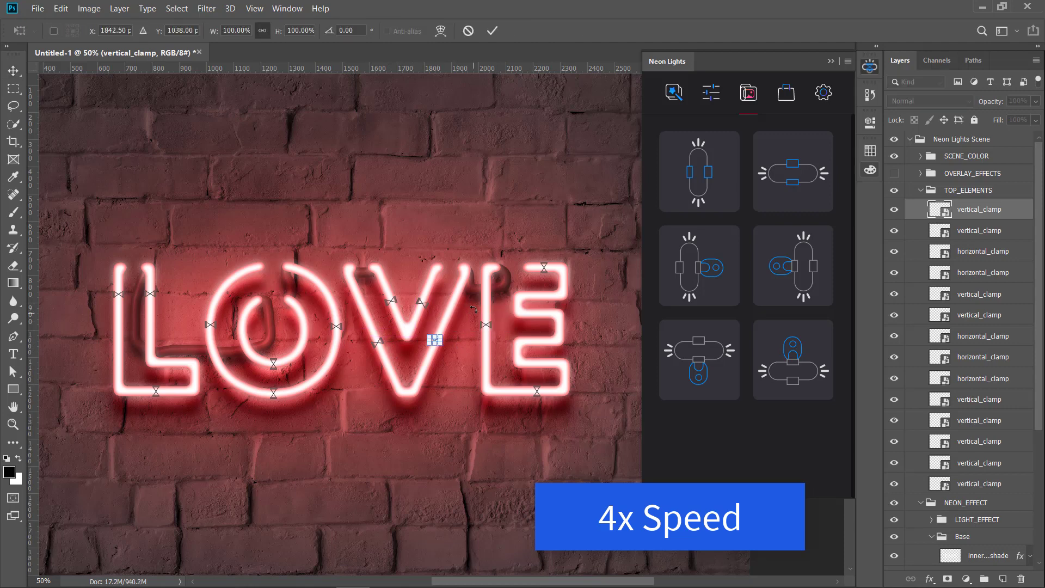
pyautogui.moveTo(474, 308); pyautogui.dragTo(483, 330)
pyautogui.press('Return')
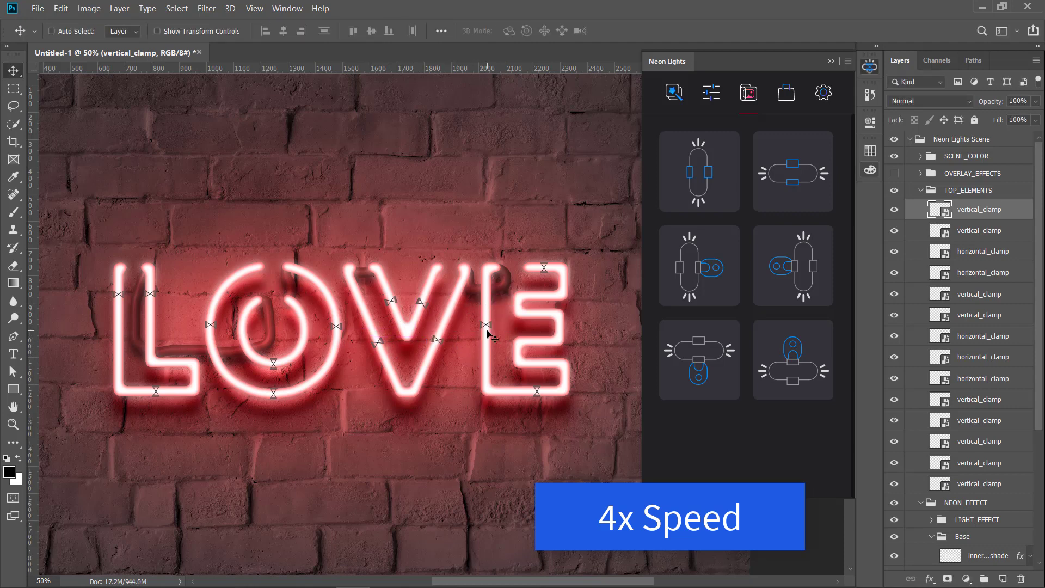
# Add holder clamps: a left holder on the O's middle, top on the E, bottom on the O.
pyautogui.click(697, 272)
pyautogui.moveTo(406, 334); pyautogui.dragTo(506, 332)
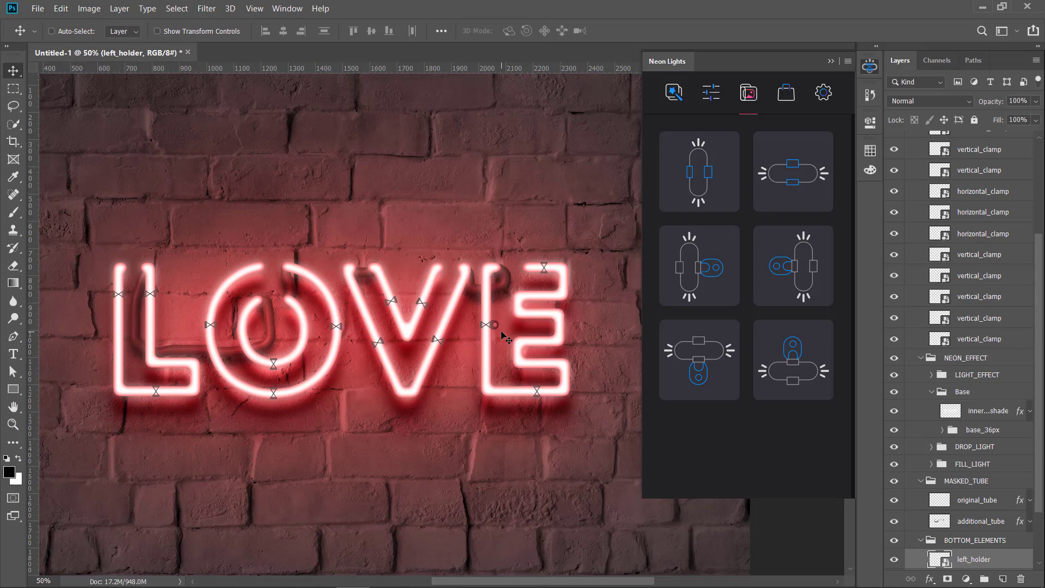
pyautogui.click(699, 359)
pyautogui.moveTo(602, 362); pyautogui.dragTo(481, 281)
pyautogui.click(793, 360)
pyautogui.moveTo(602, 361); pyautogui.dragTo(311, 381)
# Place holder clamps on the L's left and right sides and beside the O's right clamp.
pyautogui.click(782, 354)
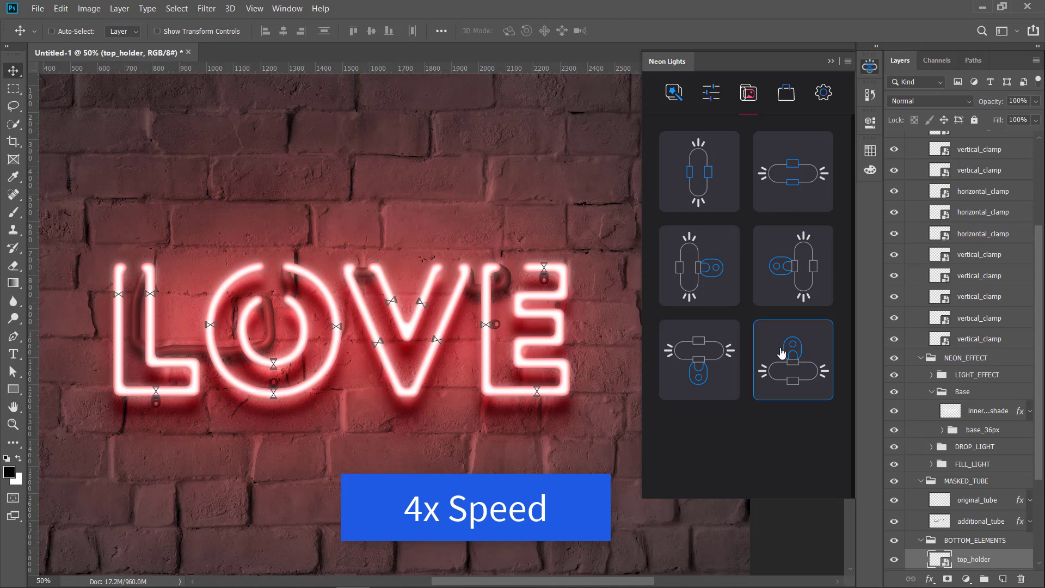
pyautogui.click(793, 265)
pyautogui.moveTo(602, 361); pyautogui.dragTo(70, 287)
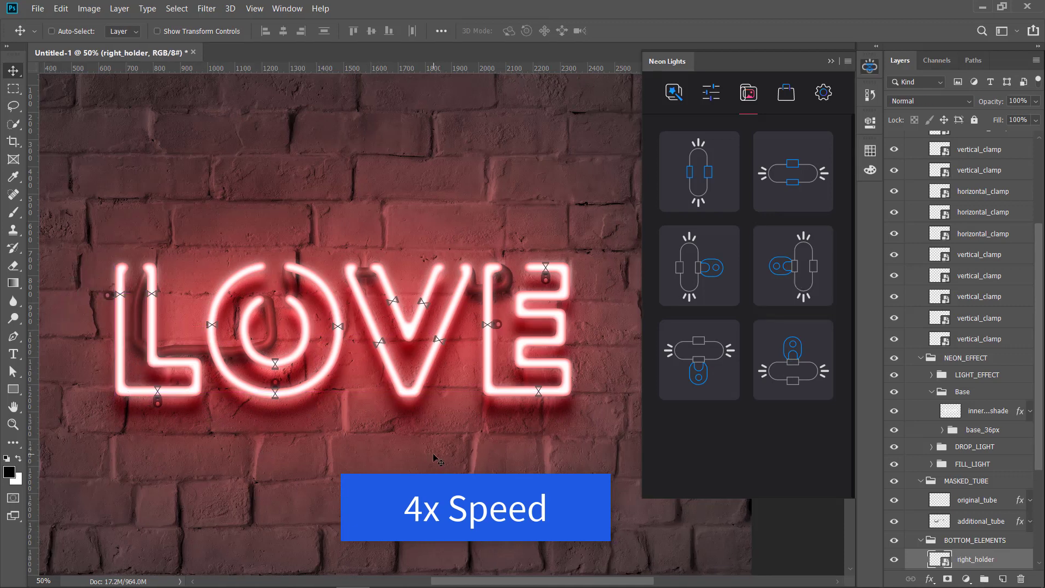
pyautogui.click(699, 266)
pyautogui.moveTo(602, 361); pyautogui.dragTo(159, 294)
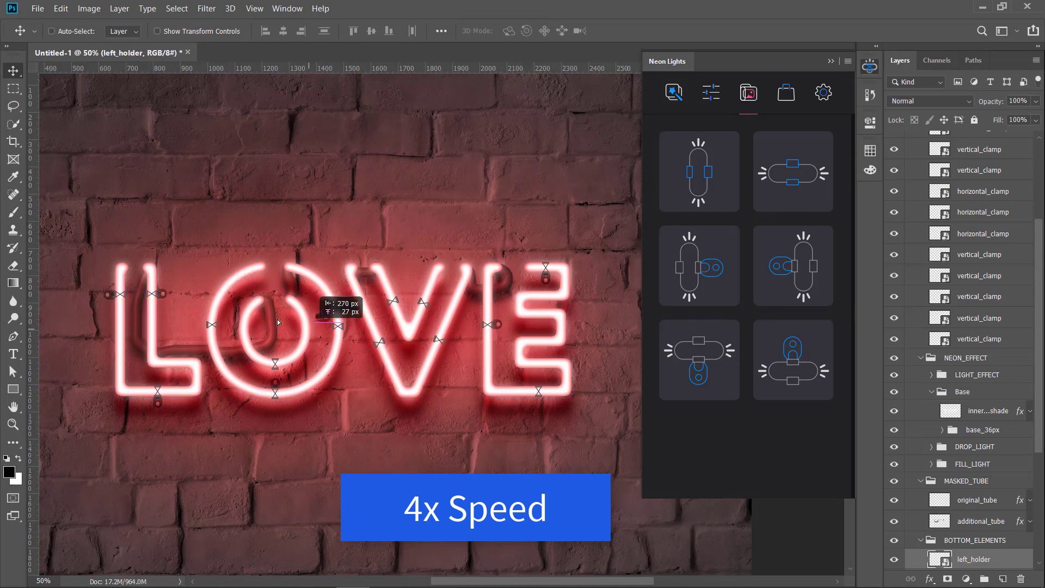
pyautogui.moveTo(278, 323); pyautogui.dragTo(279, 327)
# Add holders at the O's bottom, the V's top and lower clamp, and the E's bottom clamp.
pyautogui.click(793, 277)
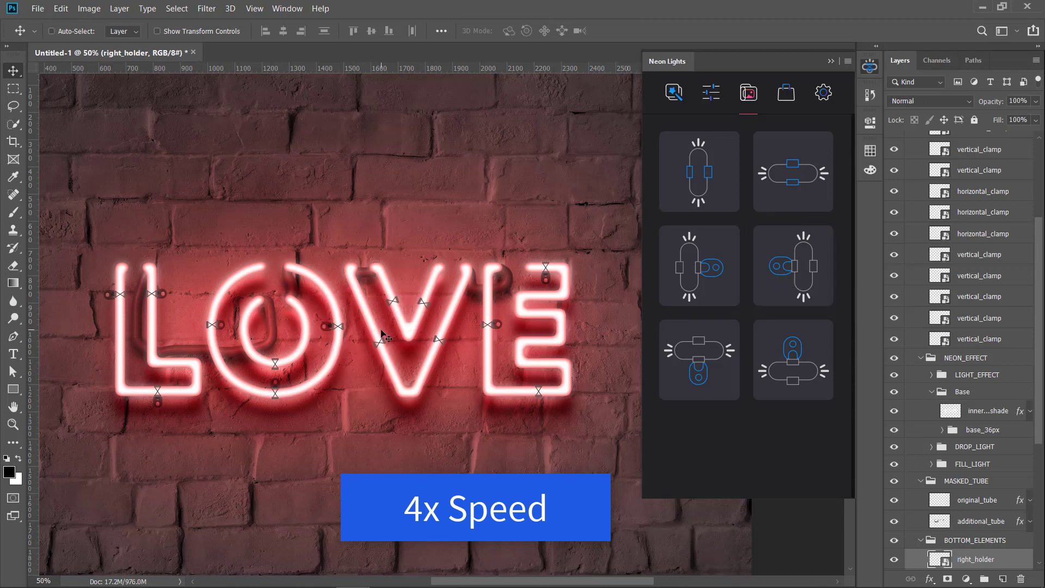
pyautogui.click(699, 359)
pyautogui.moveTo(310, 334); pyautogui.dragTo(275, 355)
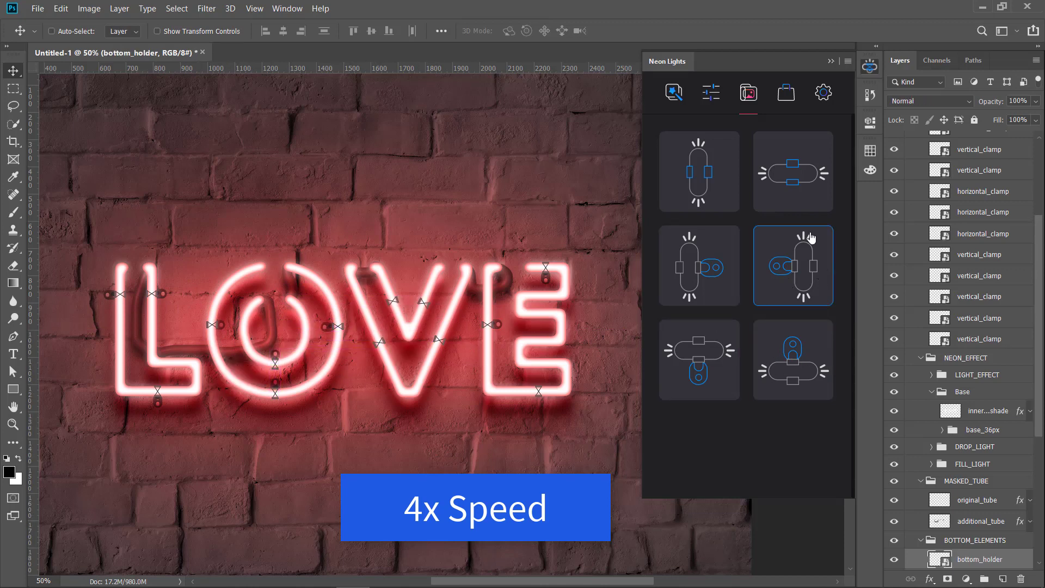
pyautogui.click(699, 265)
pyautogui.moveTo(496, 318); pyautogui.dragTo(437, 325)
pyautogui.click(793, 265)
pyautogui.moveTo(465, 374); pyautogui.dragTo(413, 370)
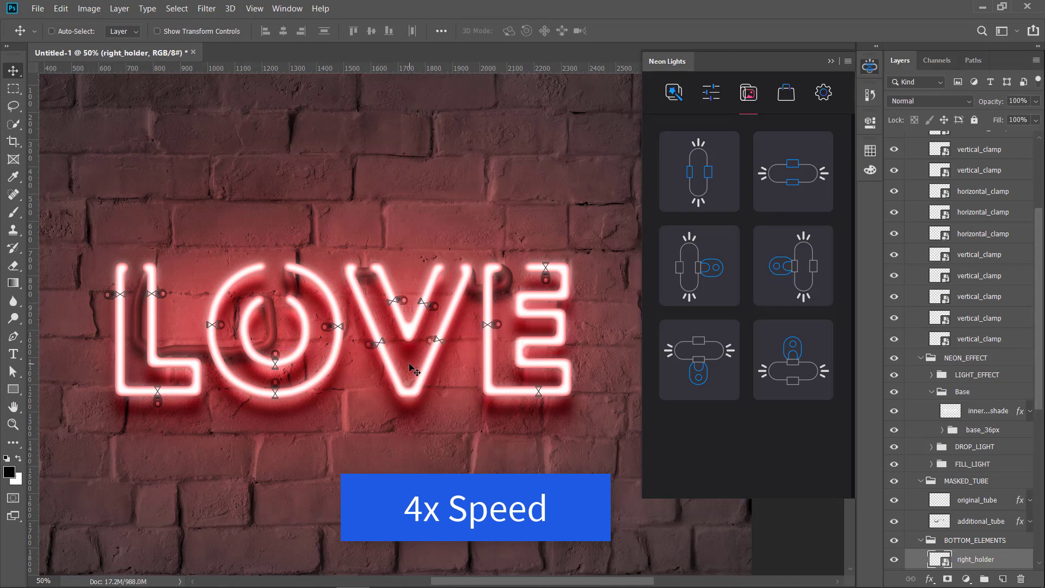
pyautogui.click(793, 359)
pyautogui.moveTo(509, 370); pyautogui.dragTo(579, 419)
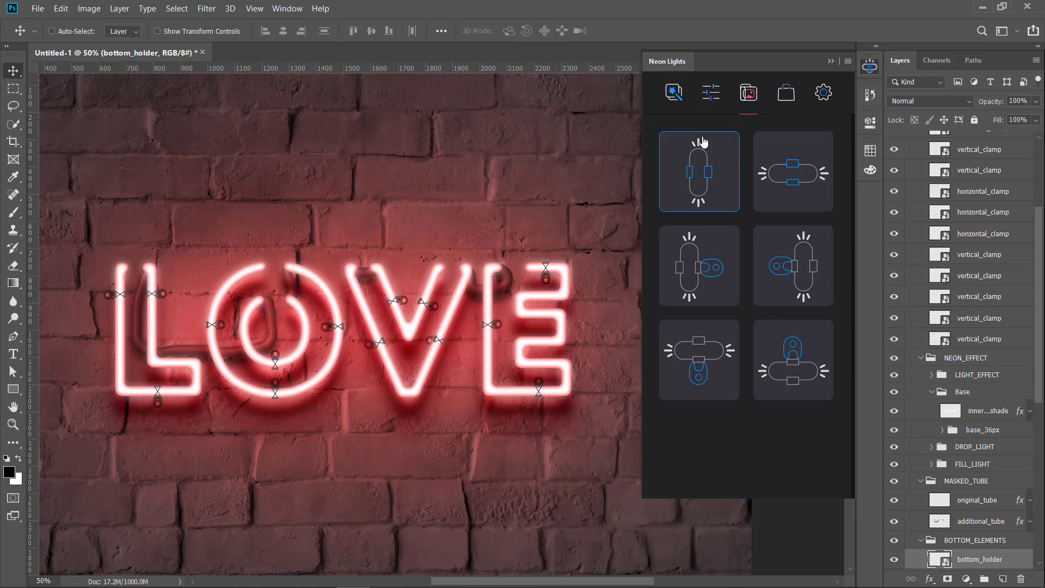
# Set the Scene Color Hue/Saturation adjustment's Hue to -28, turning the sign and wall pink.
pyautogui.click(712, 93)
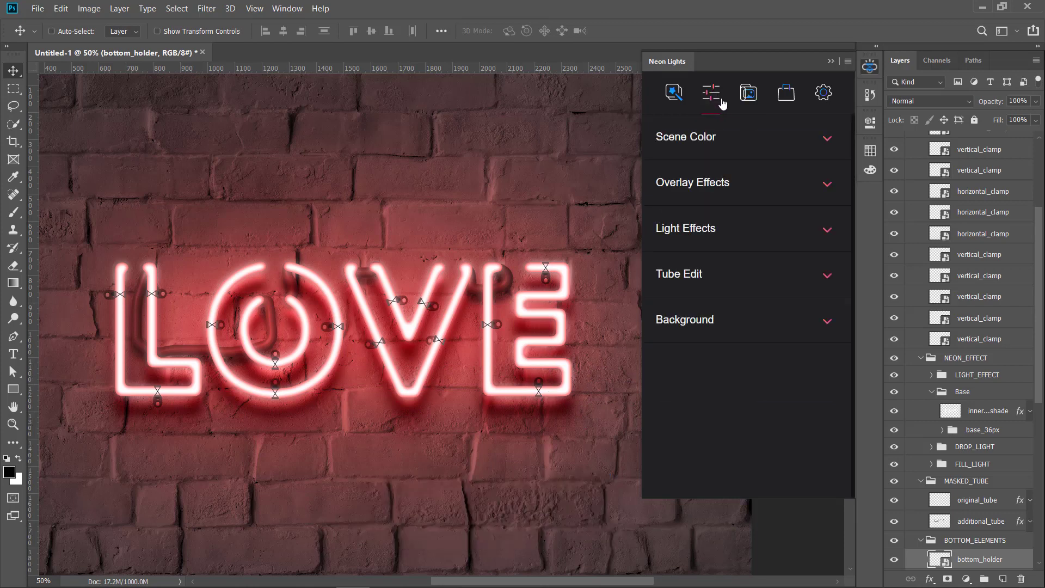
pyautogui.click(780, 149)
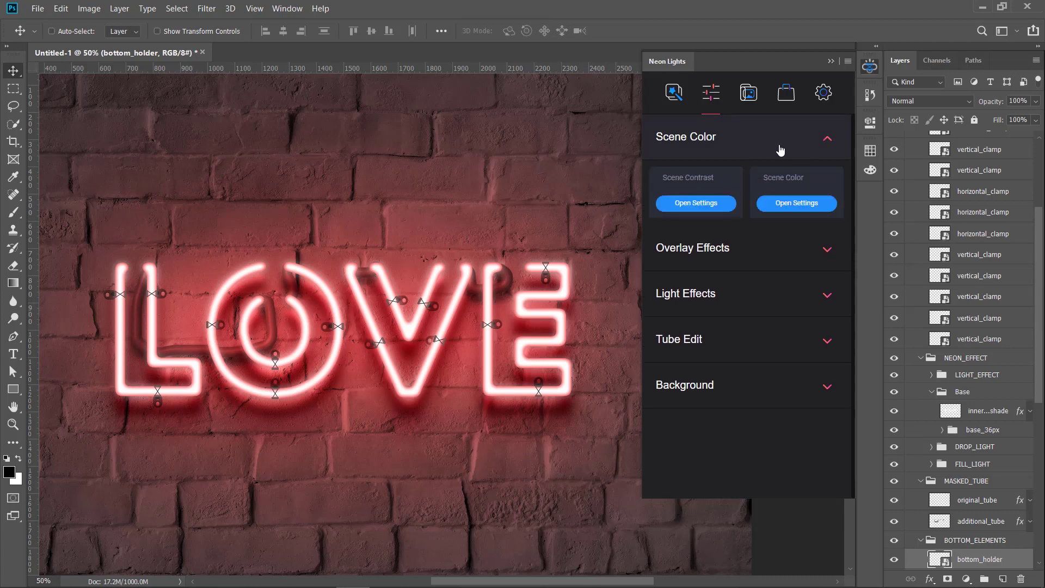
pyautogui.click(793, 205)
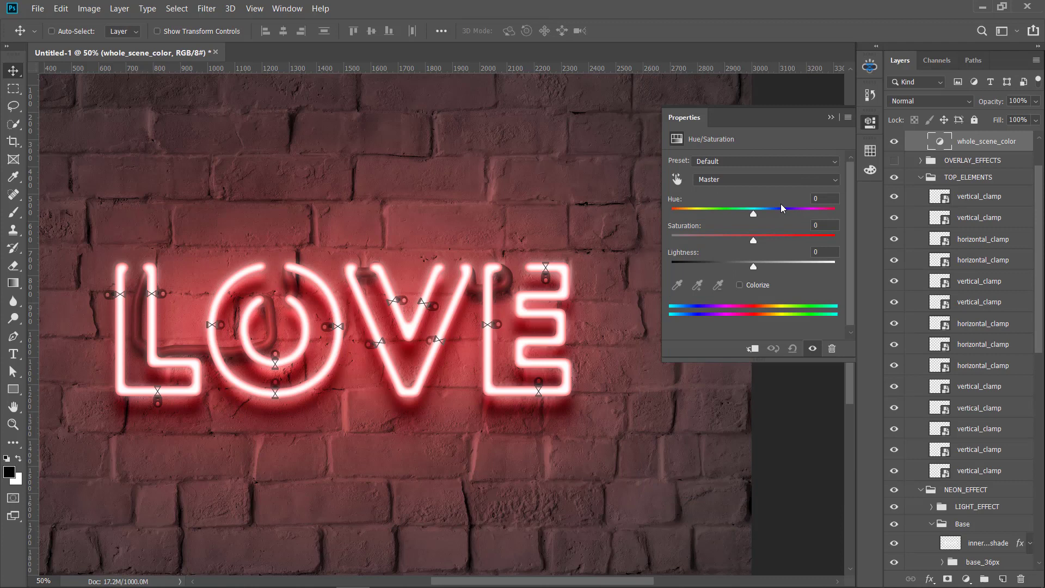
pyautogui.moveTo(753, 214); pyautogui.dragTo(731, 215)
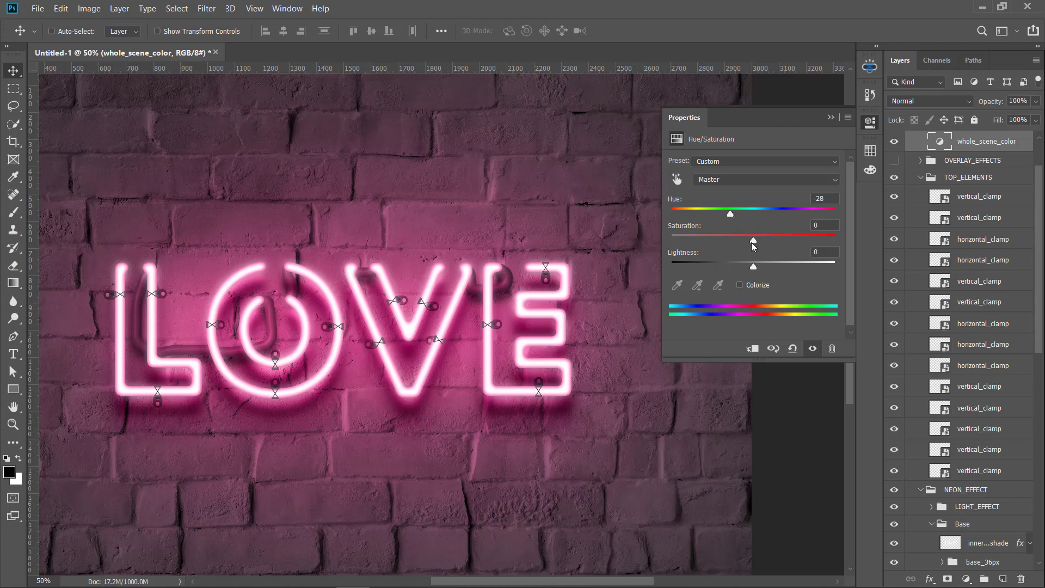
# Add a whole-scene Curves S-curve, darkening the shadows and raising the highlights.
pyautogui.click(869, 67)
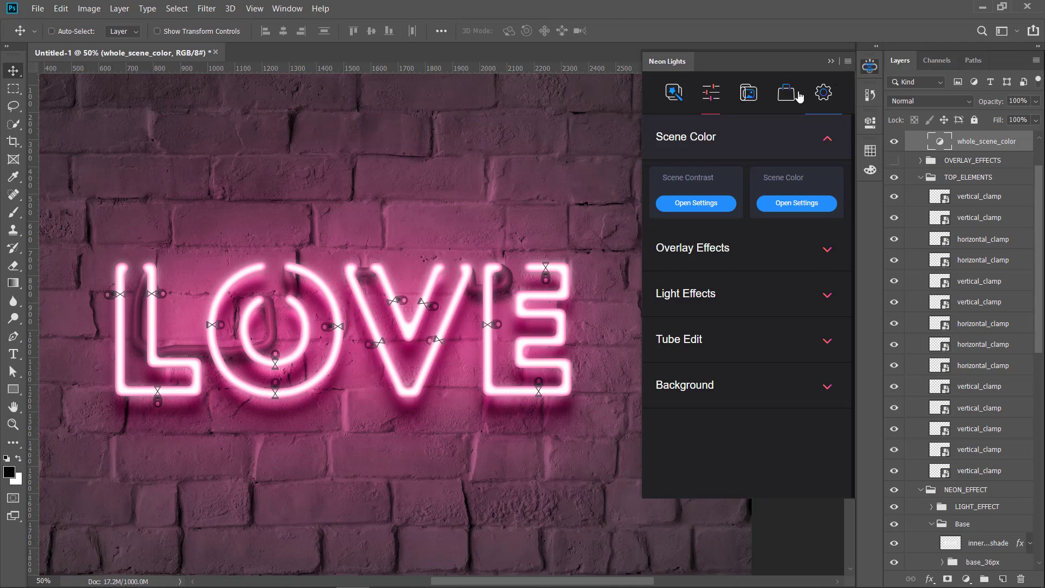
pyautogui.click(710, 202)
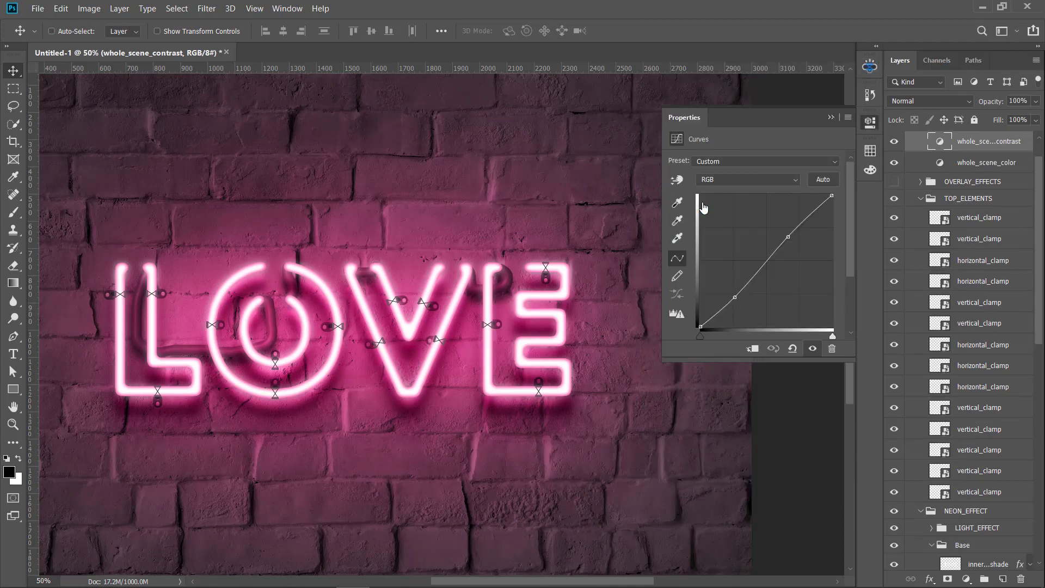
pyautogui.click(737, 298)
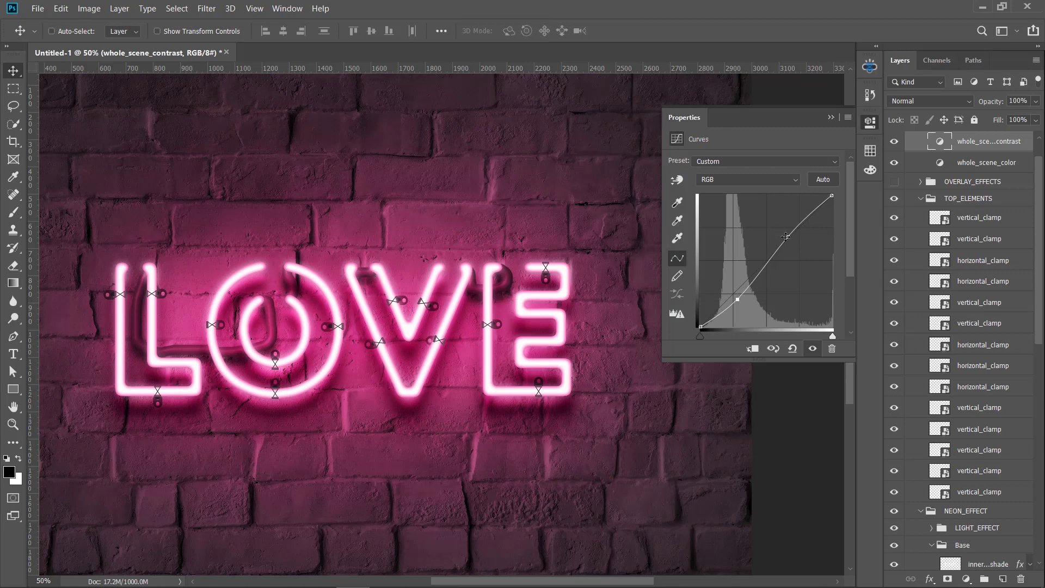
pyautogui.moveTo(787, 236); pyautogui.dragTo(783, 227)
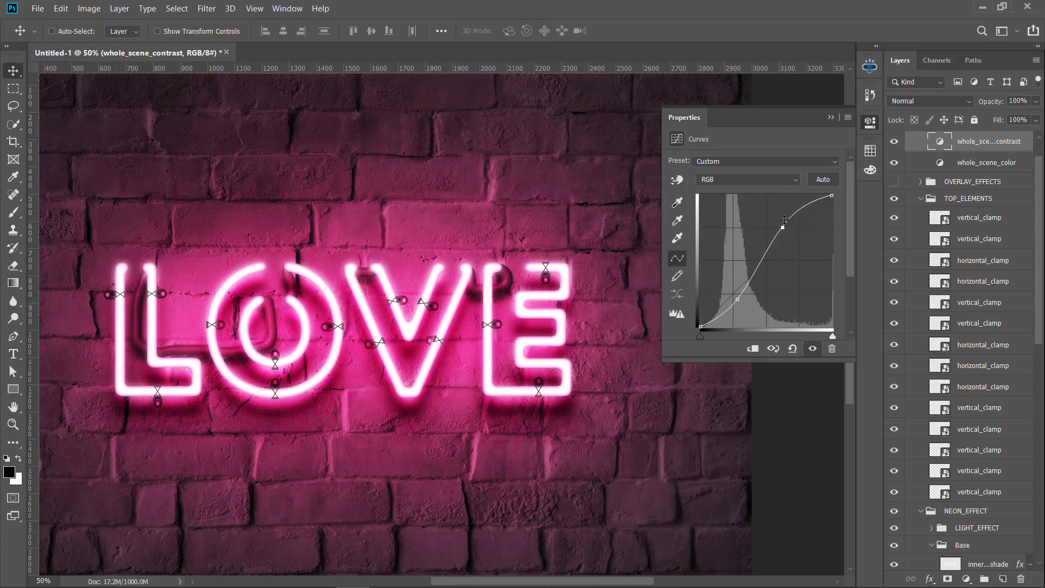
pyautogui.click(871, 66)
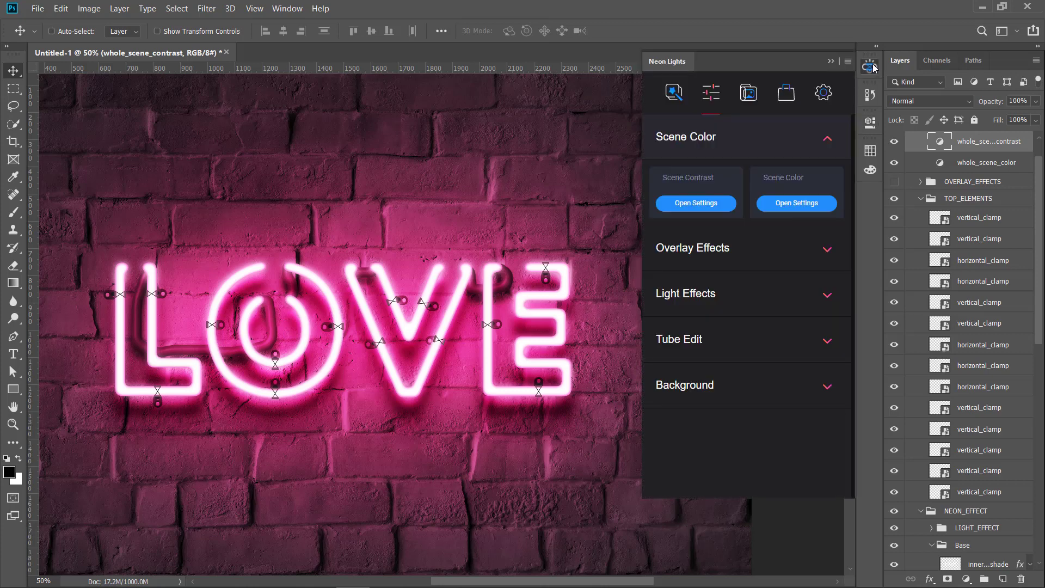
# Turn on the Overlay Effects noise, checking the grain at 100% zoom, then back to 50%.
pyautogui.click(828, 138)
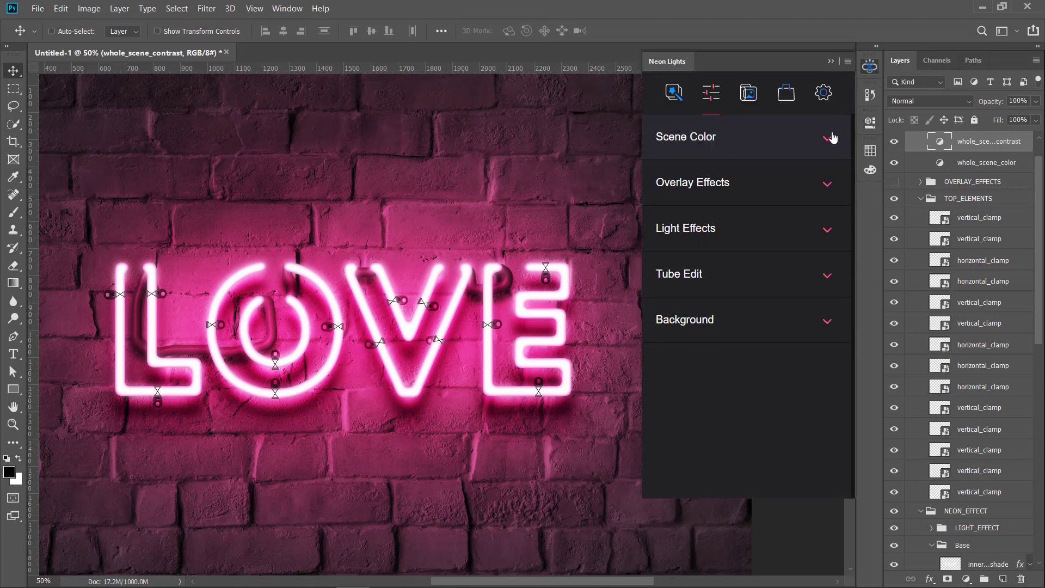
pyautogui.click(778, 186)
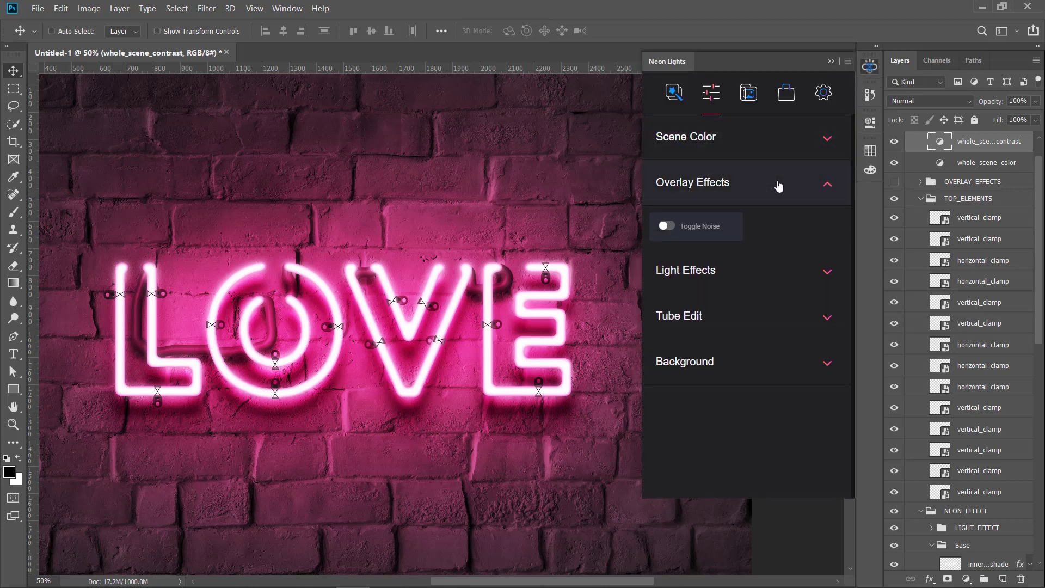
pyautogui.click(666, 226)
pyautogui.hotkey('ctrl', '+')
pyautogui.hotkey('ctrl', '+')
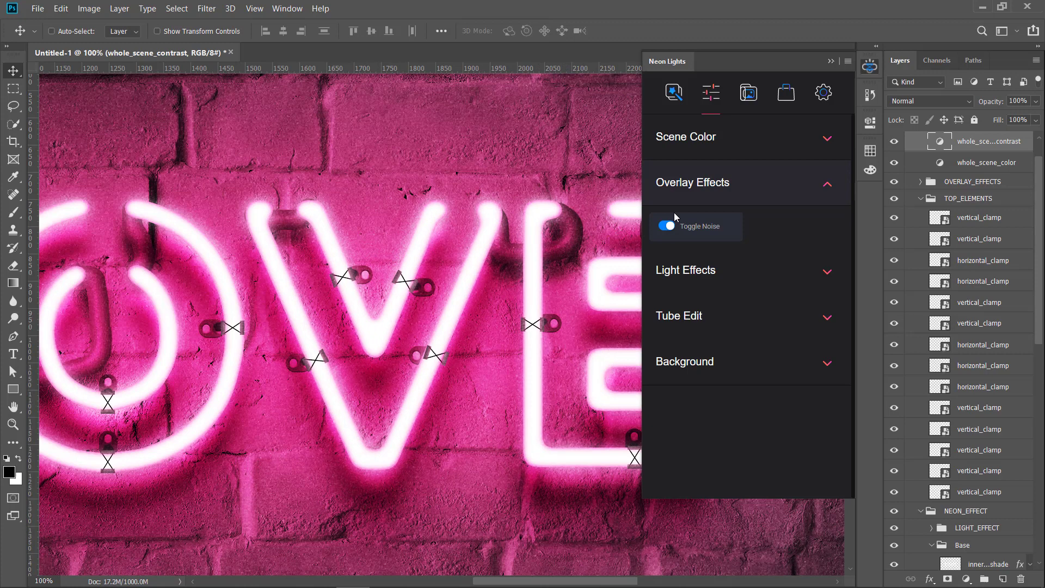
pyautogui.click(670, 227)
pyautogui.click(669, 227)
pyautogui.hotkey('ctrl', '-')
pyautogui.hotkey('ctrl', '-')
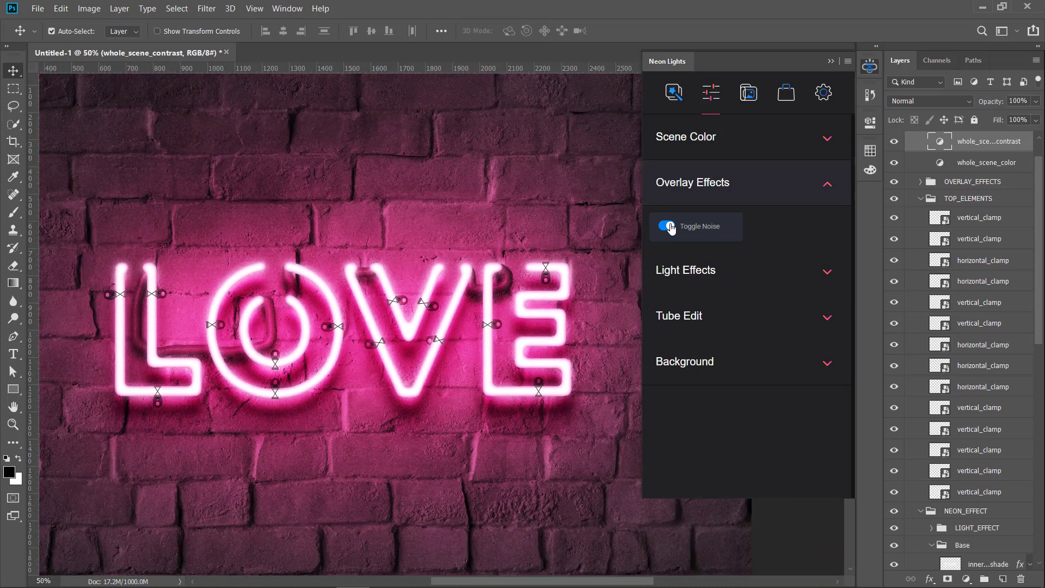
pyautogui.click(821, 195)
pyautogui.click(816, 231)
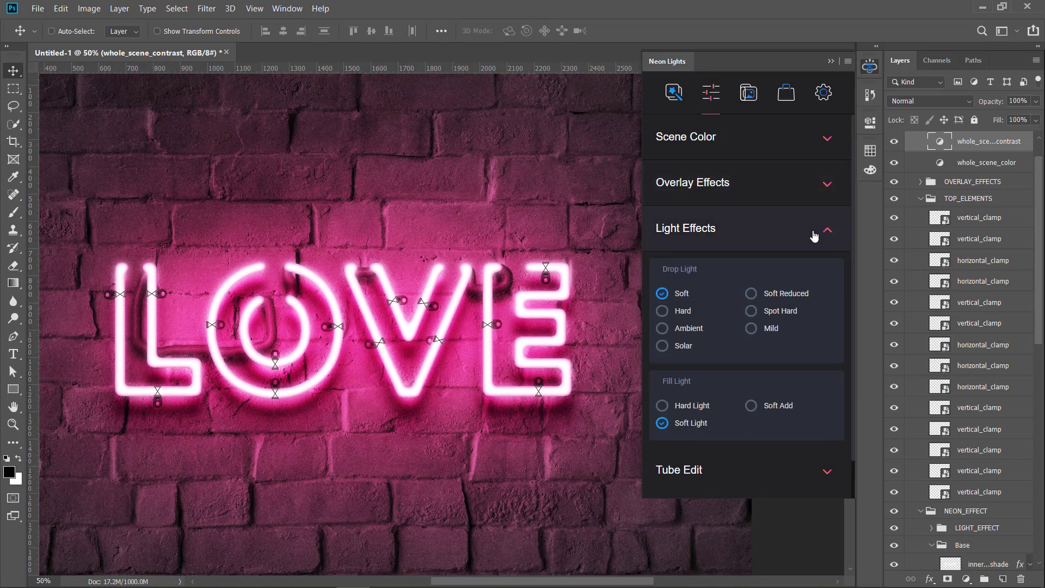
pyautogui.click(663, 311)
pyautogui.click(662, 329)
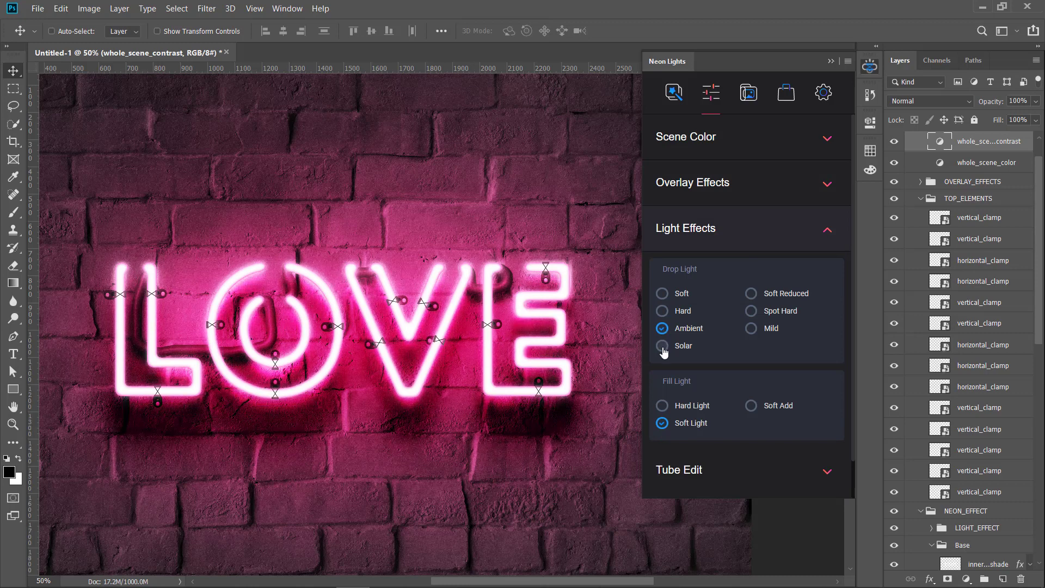
pyautogui.click(663, 346)
pyautogui.click(751, 294)
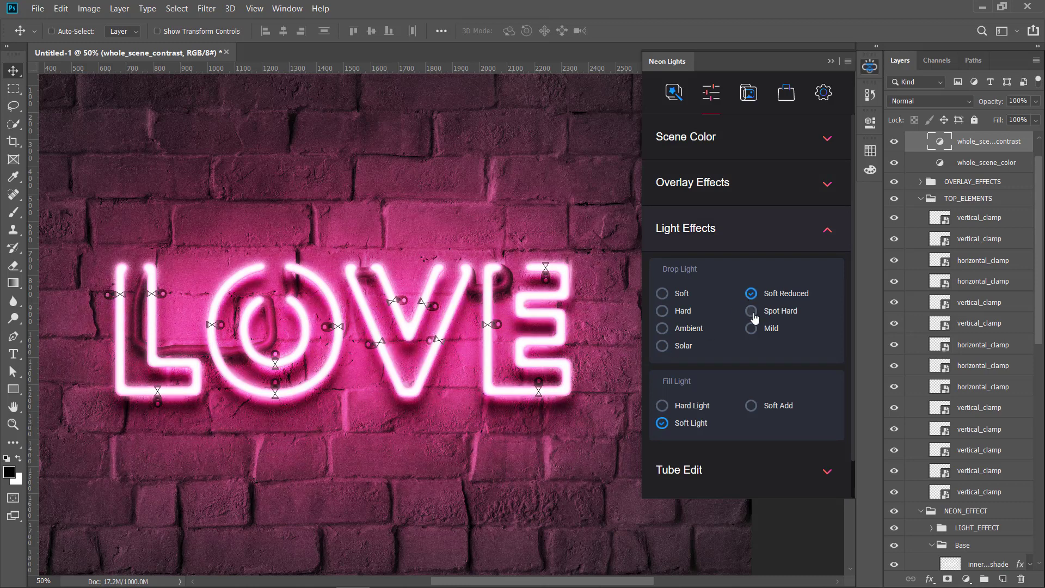
pyautogui.click(751, 311)
pyautogui.click(751, 328)
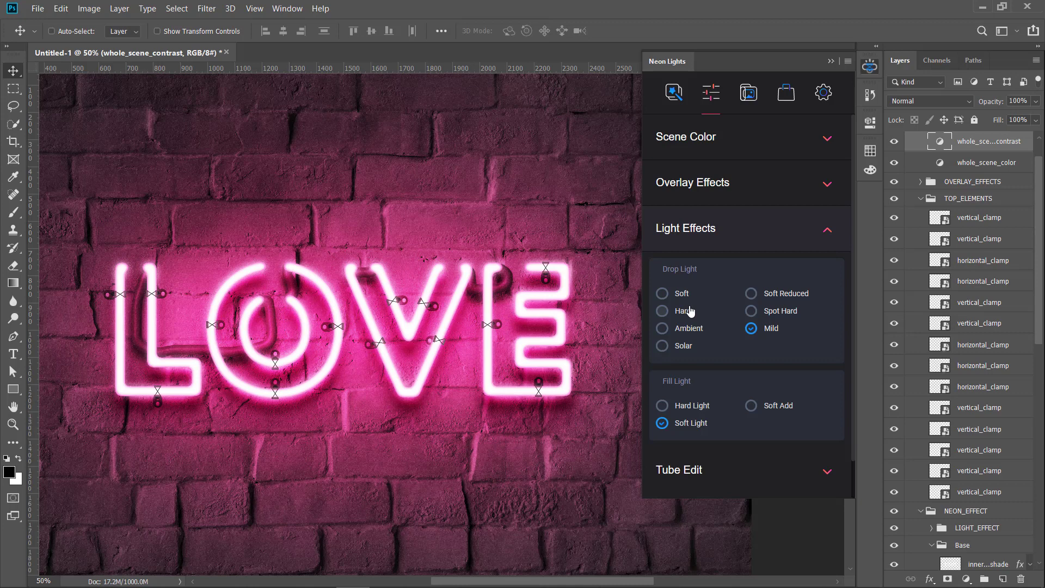
pyautogui.click(662, 294)
pyautogui.click(663, 406)
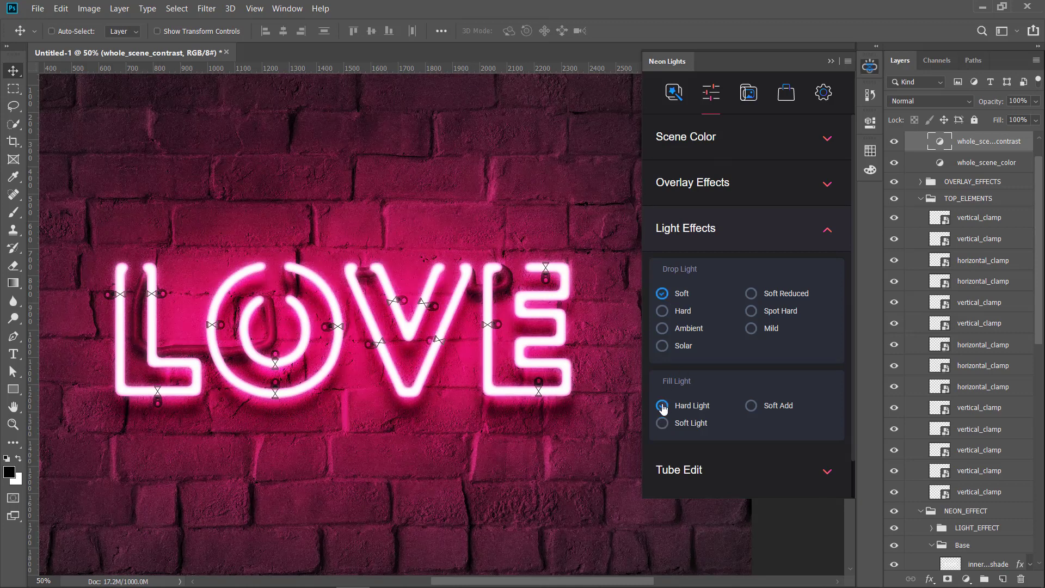
pyautogui.click(751, 405)
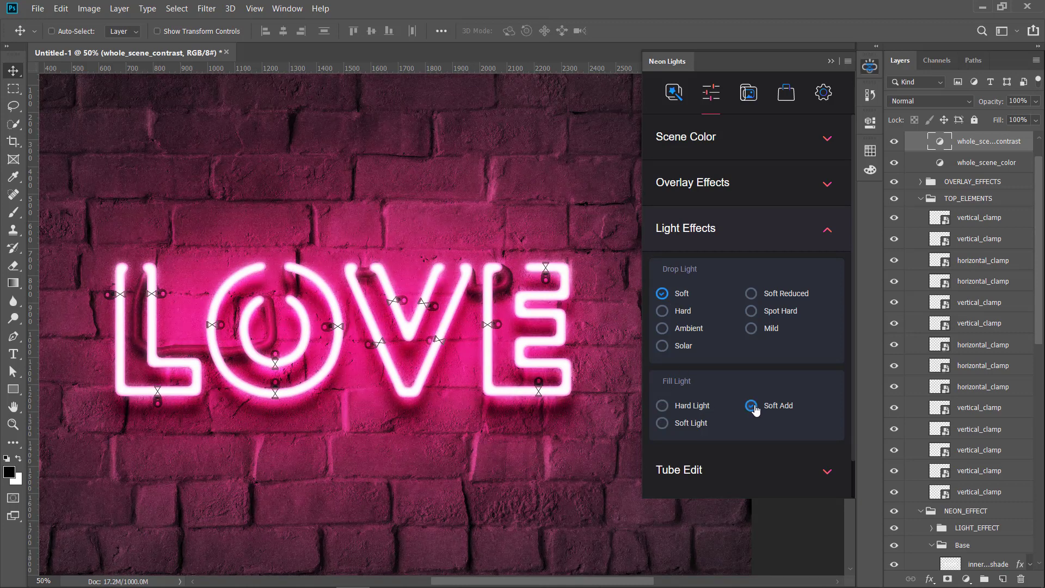
pyautogui.click(662, 424)
pyautogui.click(825, 231)
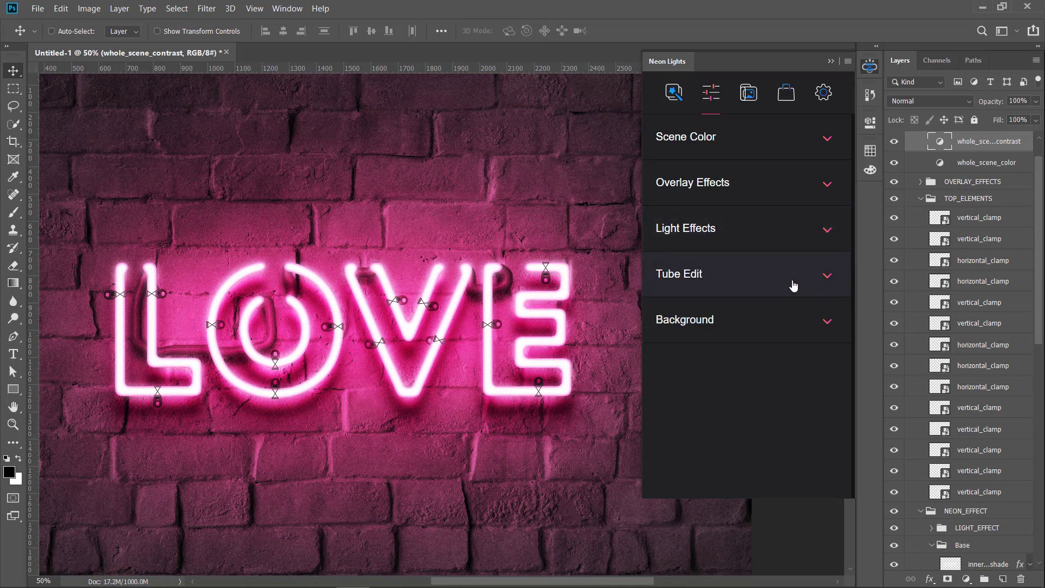
# Raise the Background Vignette Effect slider from 1 to 2.
pyautogui.click(787, 323)
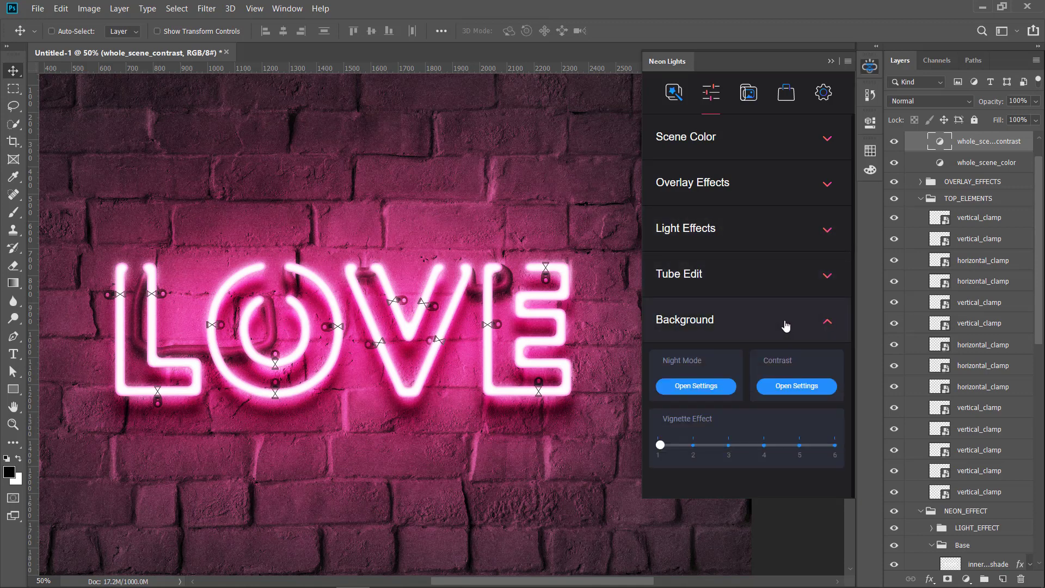
pyautogui.moveTo(661, 446); pyautogui.dragTo(693, 446)
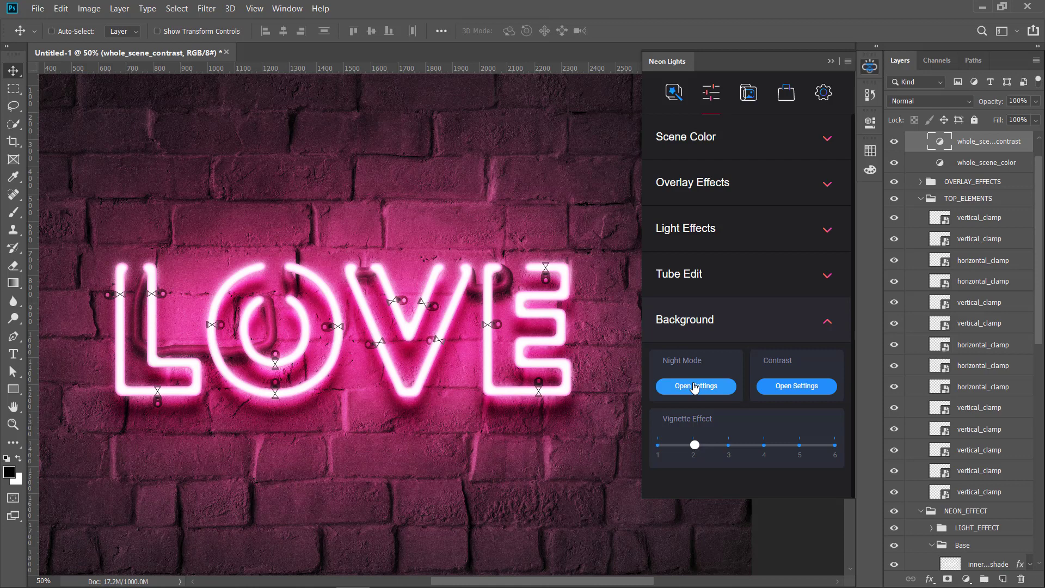
# Raise the background Contrast Levels black input to 78.
pyautogui.click(779, 386)
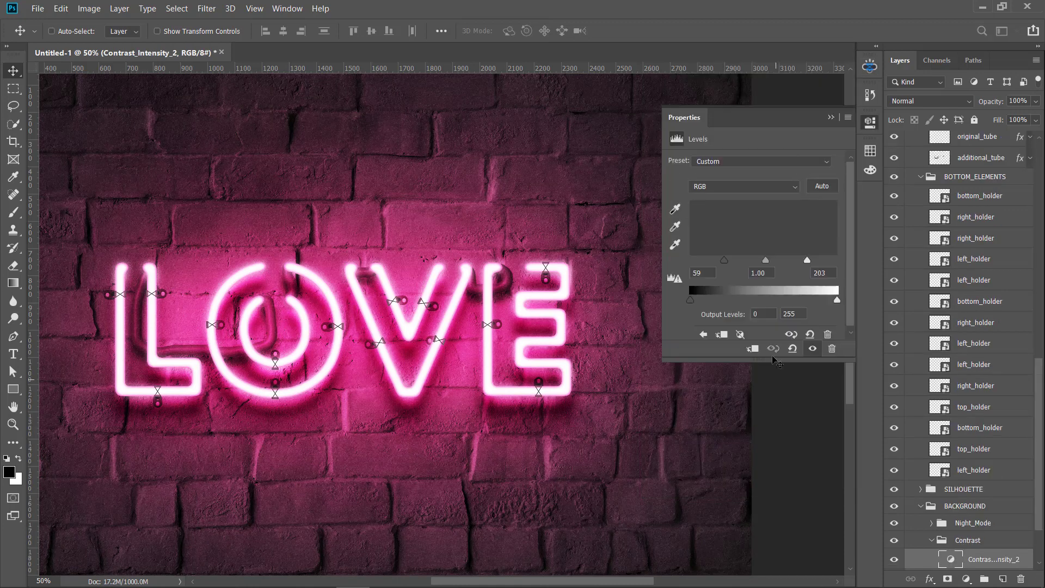
pyautogui.moveTo(728, 261); pyautogui.dragTo(765, 263)
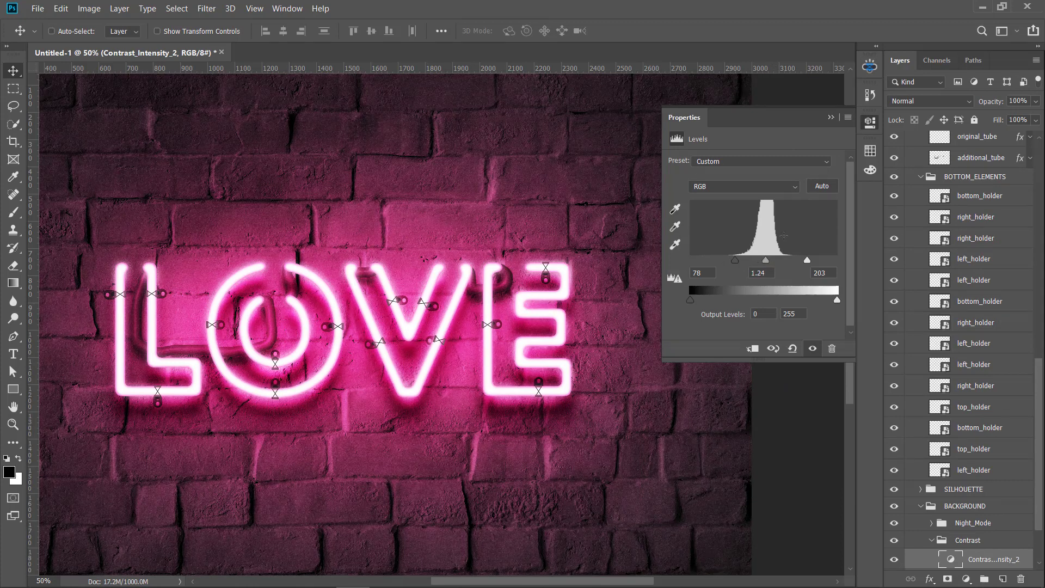
pyautogui.click(832, 118)
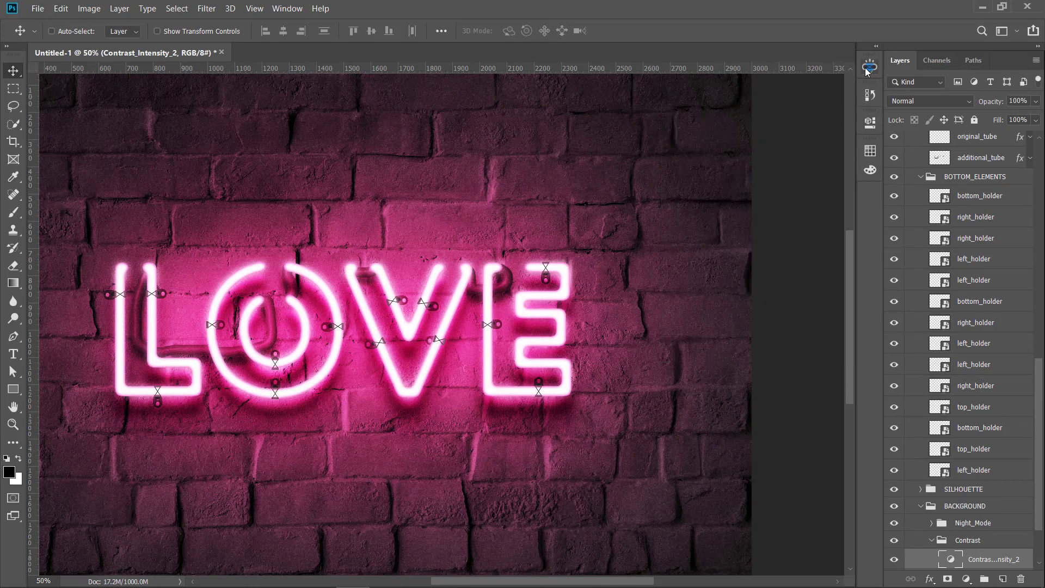
# Ease the Night Mode darkening by setting its Lightness to -32.
pyautogui.click(870, 67)
pyautogui.click(691, 385)
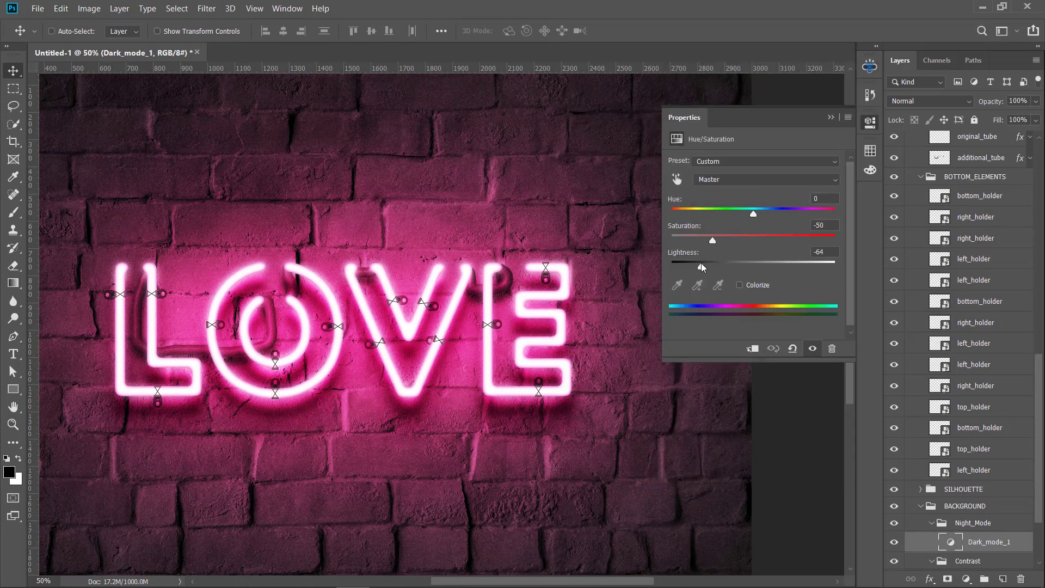
pyautogui.moveTo(702, 267)
pyautogui.mouseDown()
pyautogui.moveTo(728, 267)
pyautogui.moveTo(703, 267)
pyautogui.mouseUp()
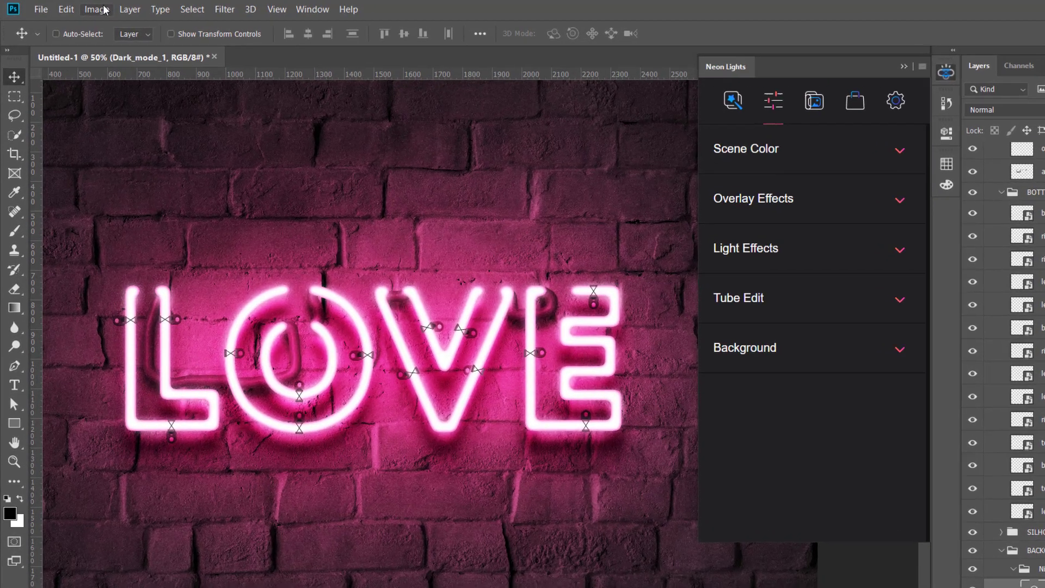
# In Image Size, use pixels, set Resolution to 300 pixels/inch and Width back to 3000 px.
pyautogui.click(97, 10)
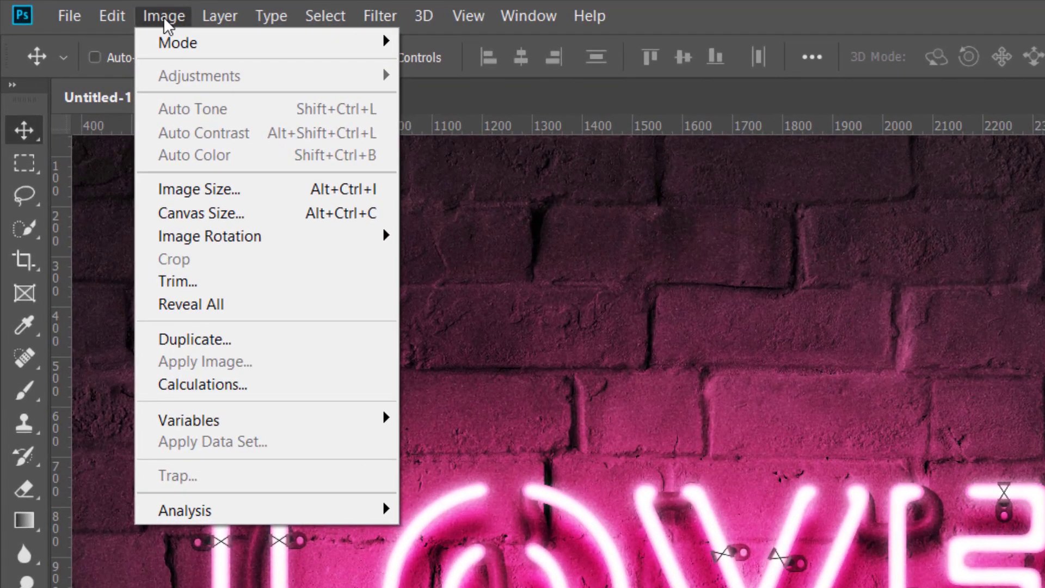
pyautogui.click(213, 191)
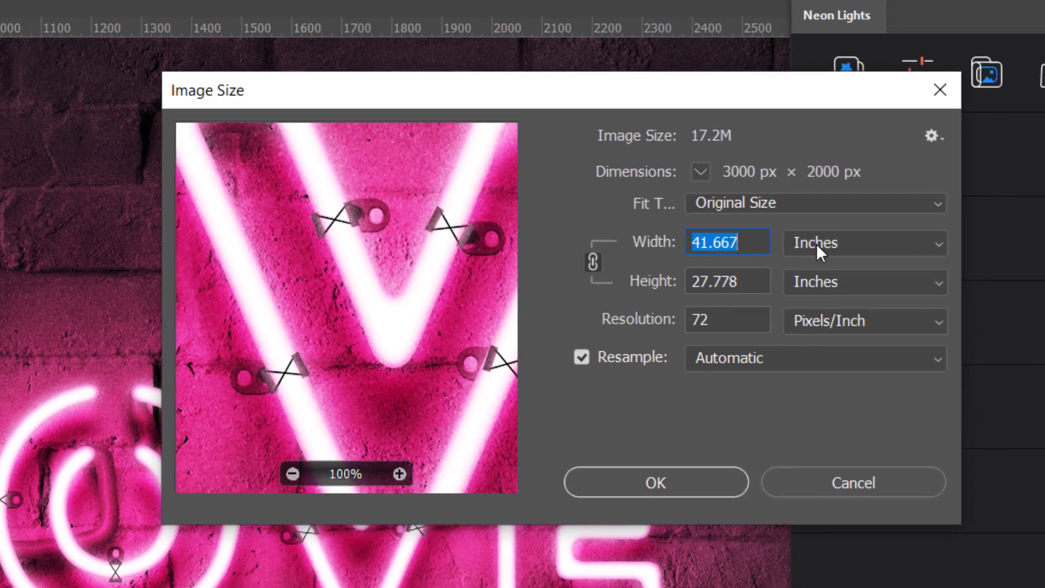
pyautogui.click(832, 240)
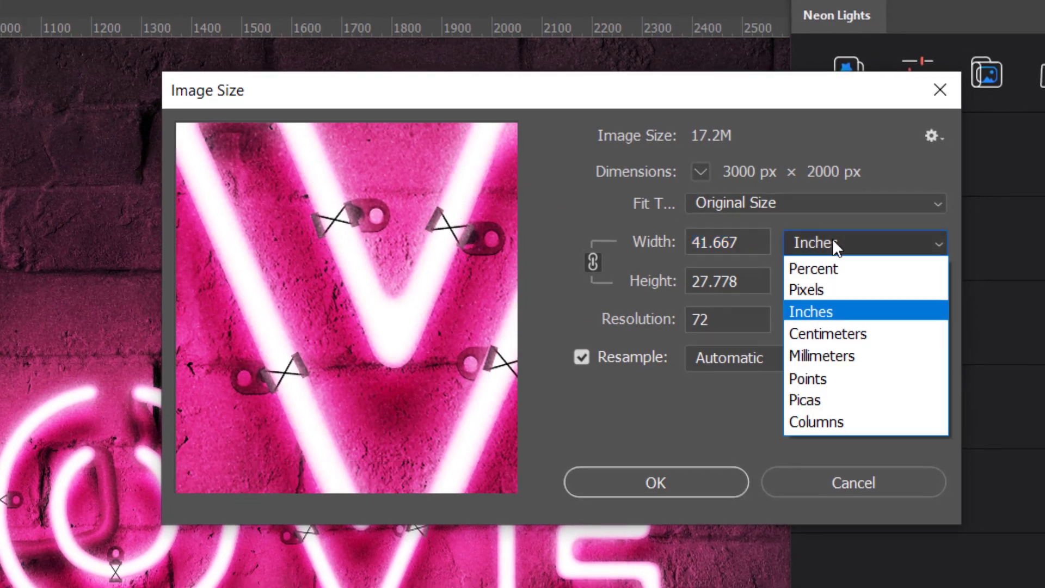
pyautogui.click(827, 289)
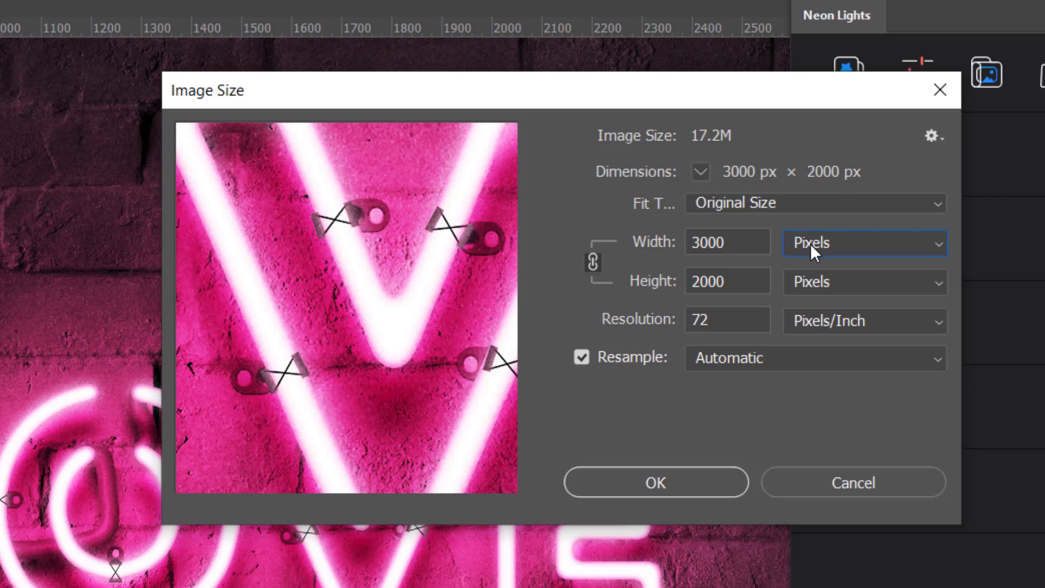
pyautogui.doubleClick(731, 319)
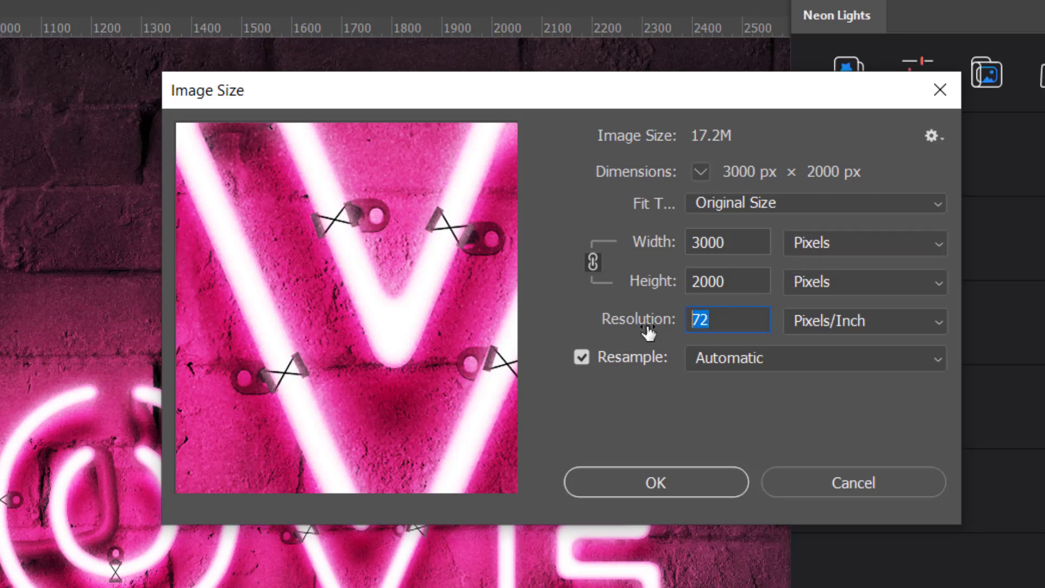
pyautogui.write('300')
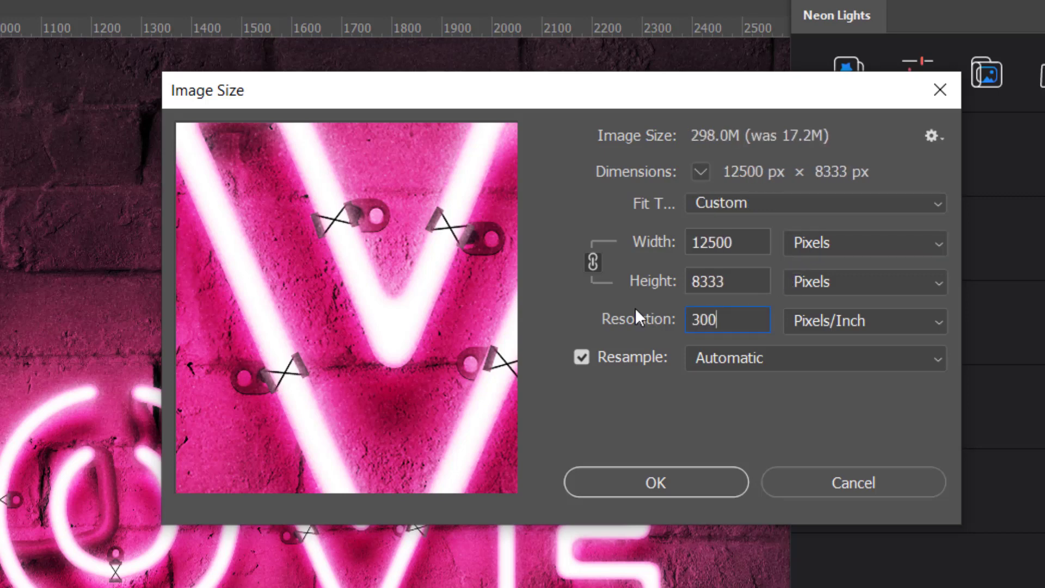
pyautogui.click(865, 319)
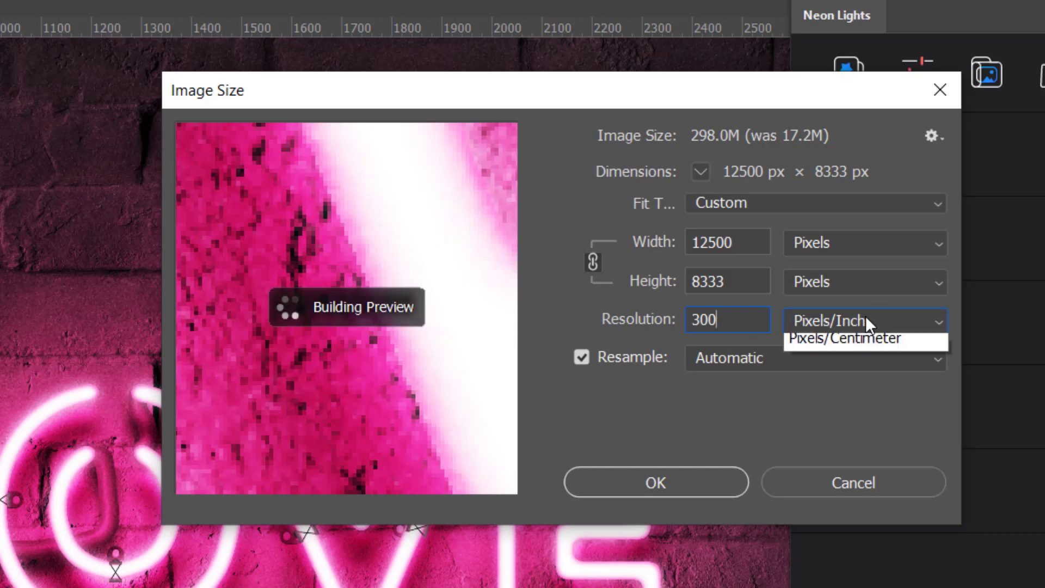
pyautogui.click(841, 346)
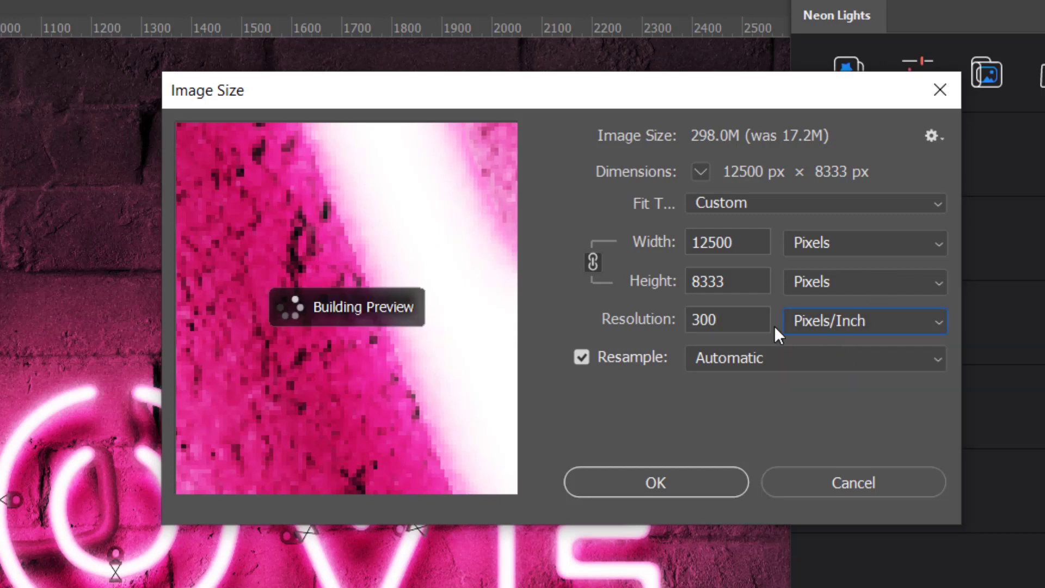
pyautogui.moveTo(746, 244); pyautogui.dragTo(653, 244)
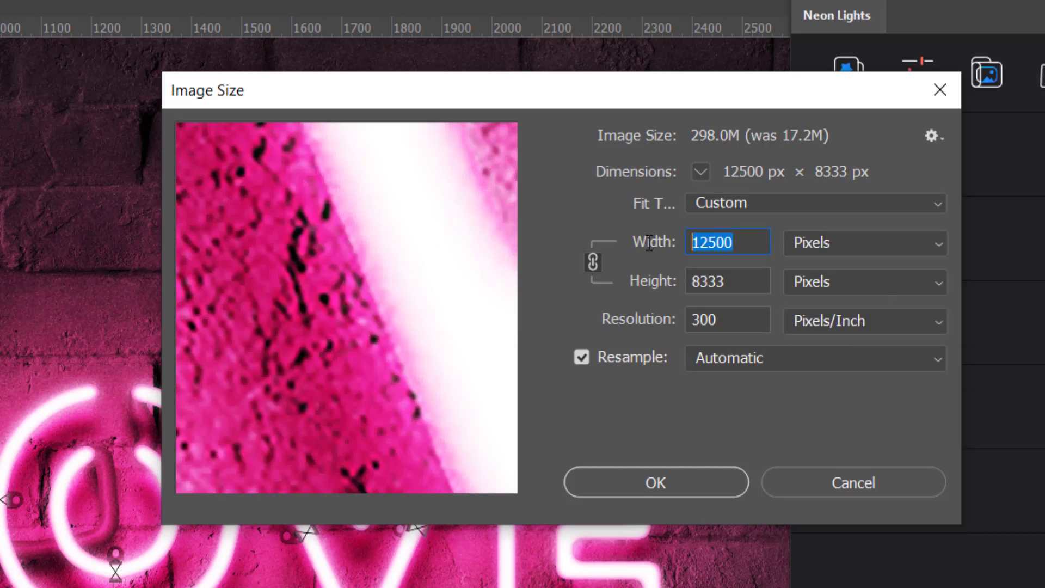
pyautogui.write('3000')
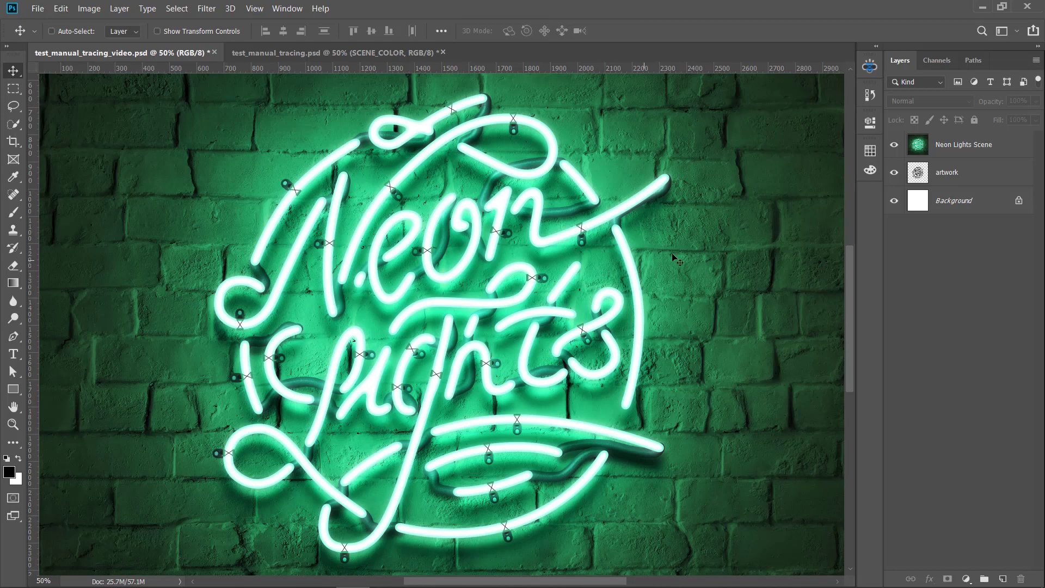
# Delete the Neon Lights Scene group from the Layers panel and confirm.
pyautogui.click(964, 144)
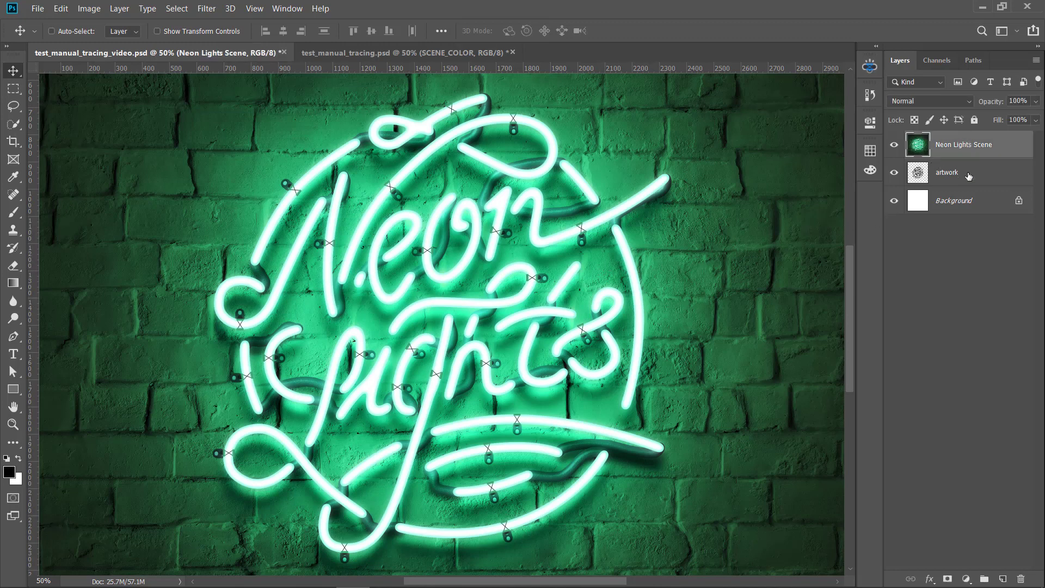
pyautogui.click(1021, 580)
pyautogui.click(494, 232)
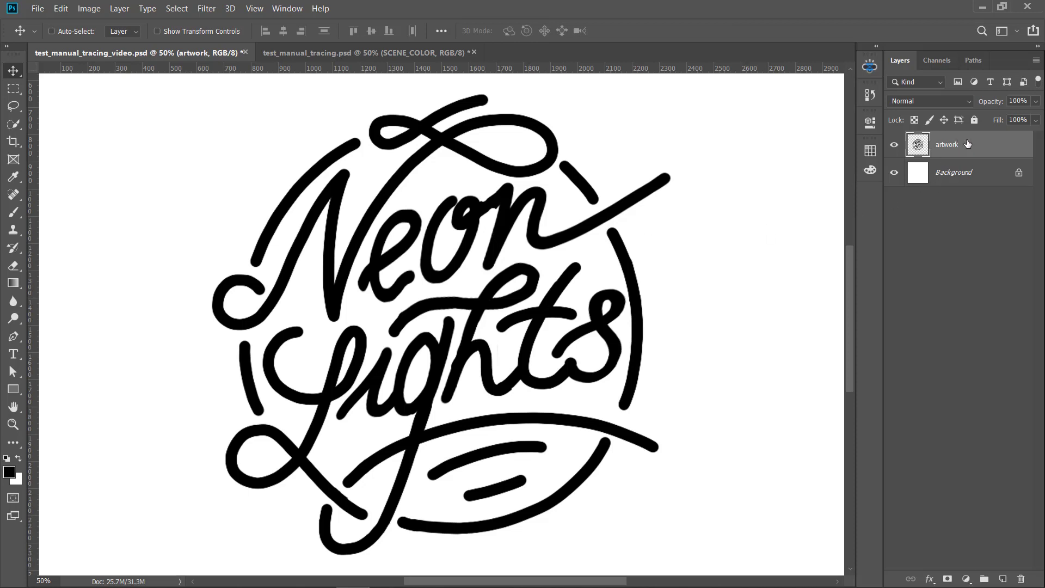
# Run the Neon Lights Get Started wizard with Manual Tracing to build the tracing structure.
pyautogui.click(867, 65)
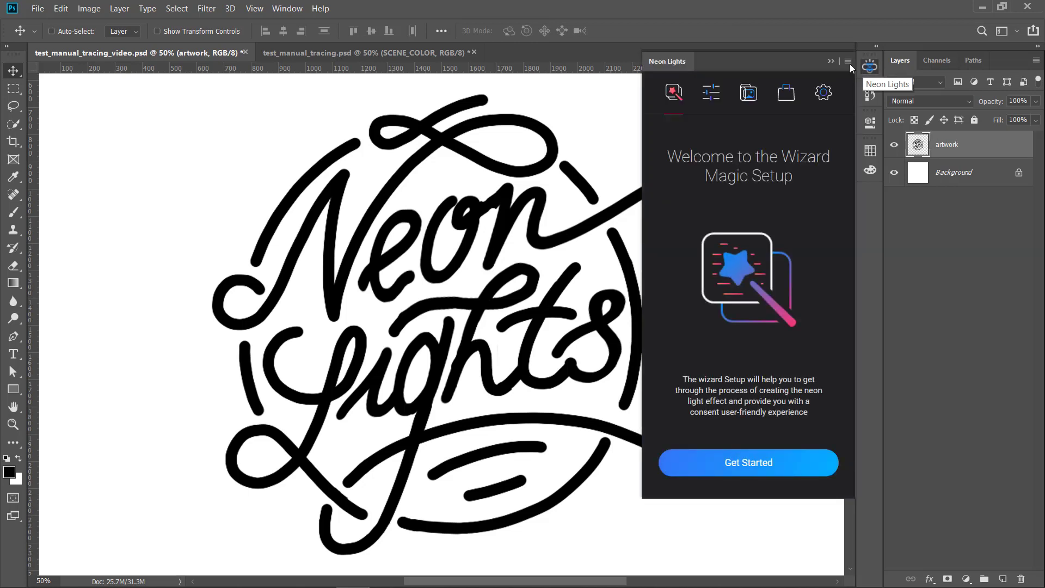
pyautogui.click(757, 462)
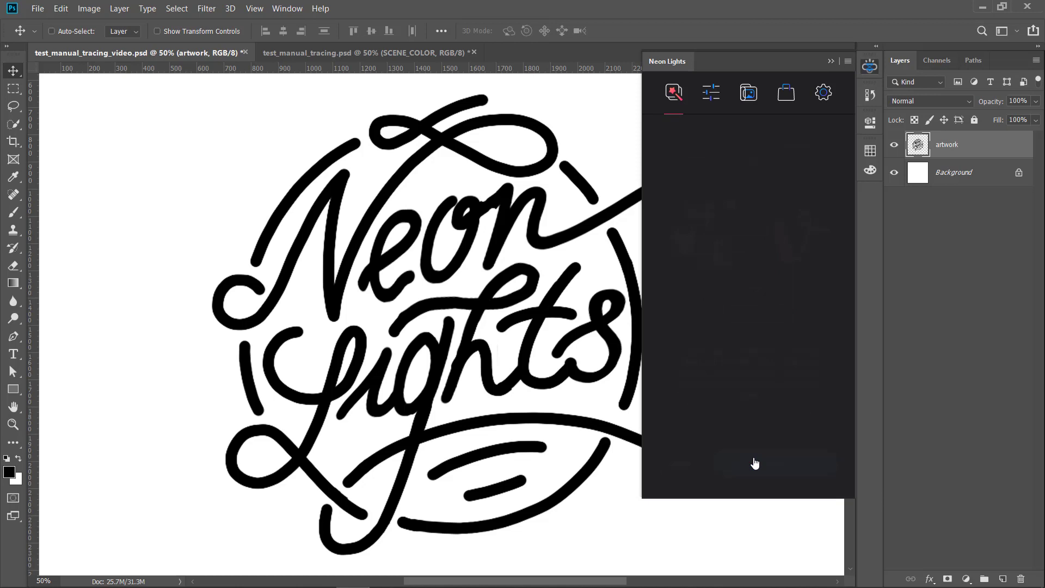
pyautogui.click(790, 237)
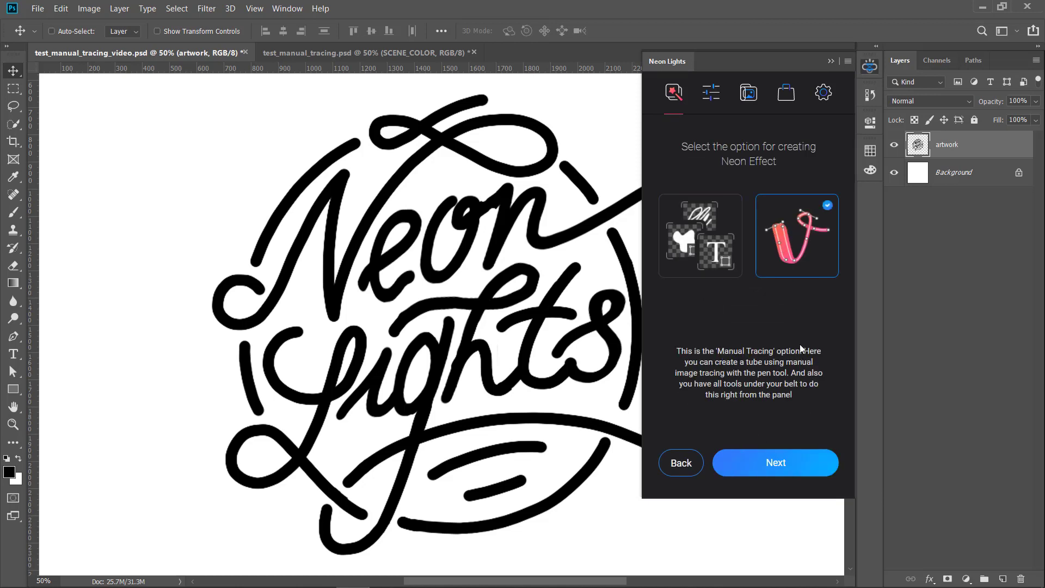
pyautogui.click(775, 462)
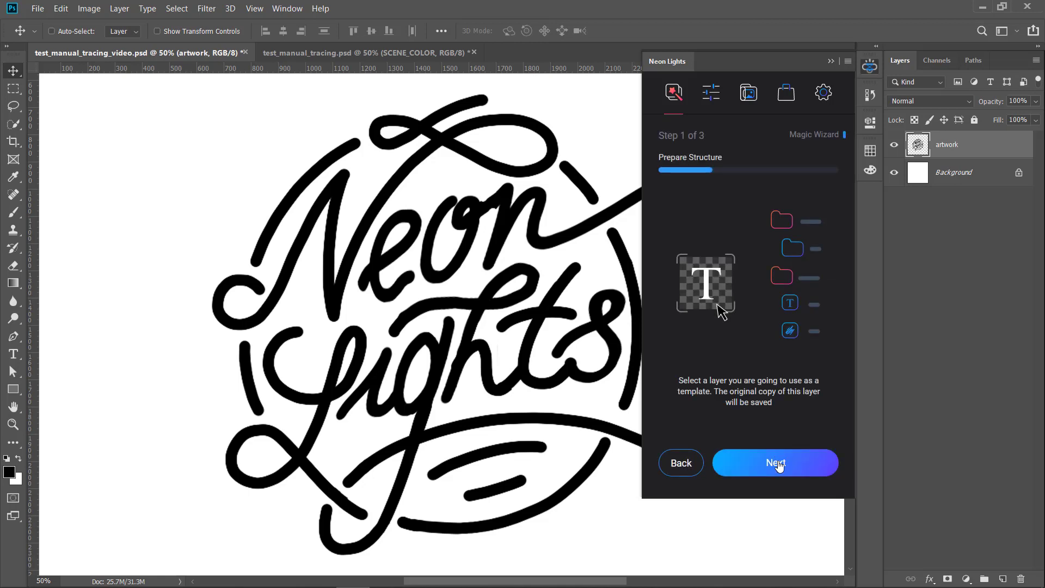
pyautogui.click(776, 464)
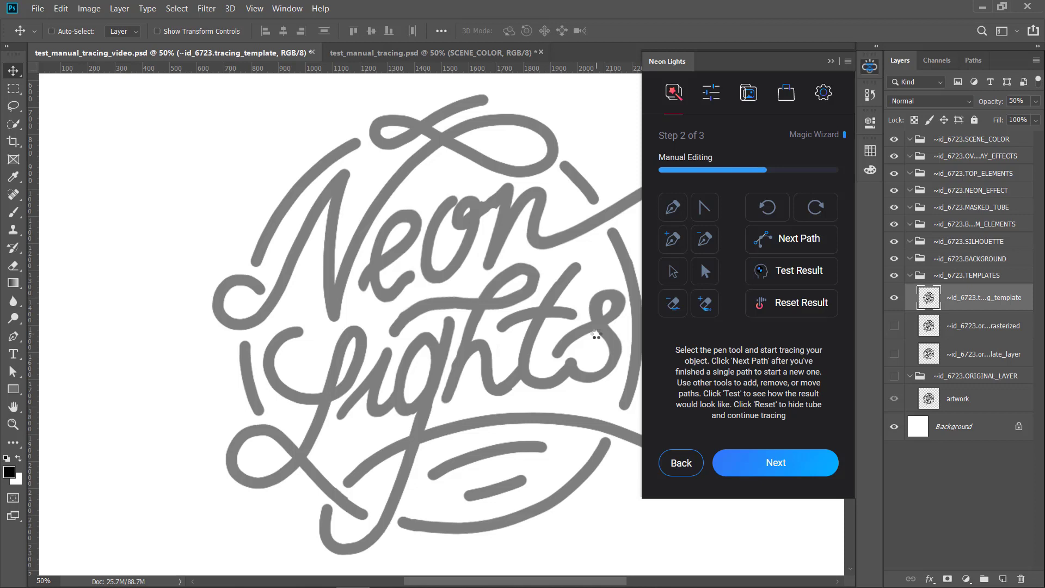
# Zoom to the N and trace its starting curl with curved Pen anchors.
pyautogui.scroll(1, 597, 336)
pyautogui.moveTo(321, 220); pyautogui.dragTo(383, 360)
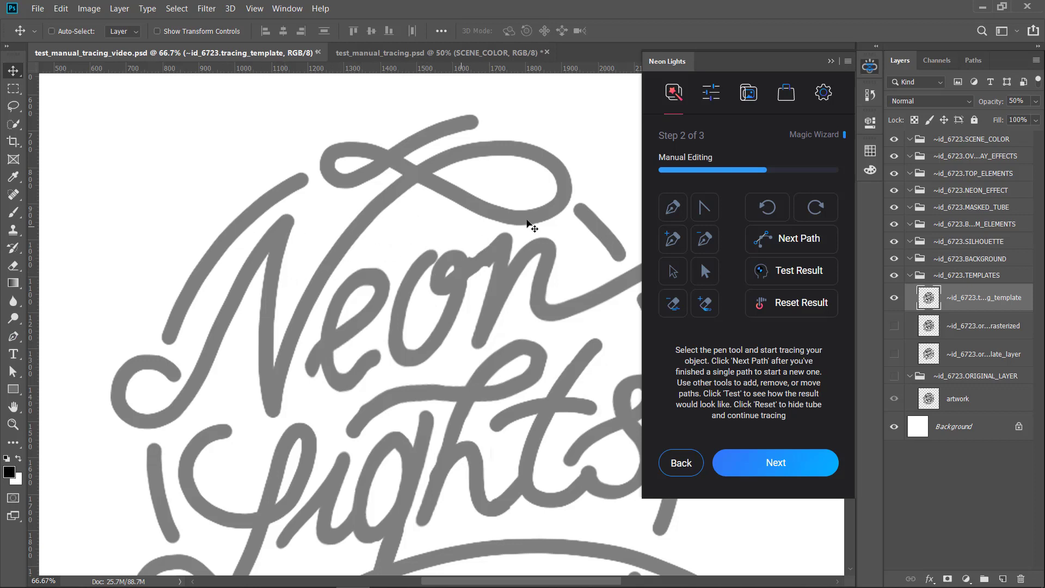
pyautogui.click(671, 214)
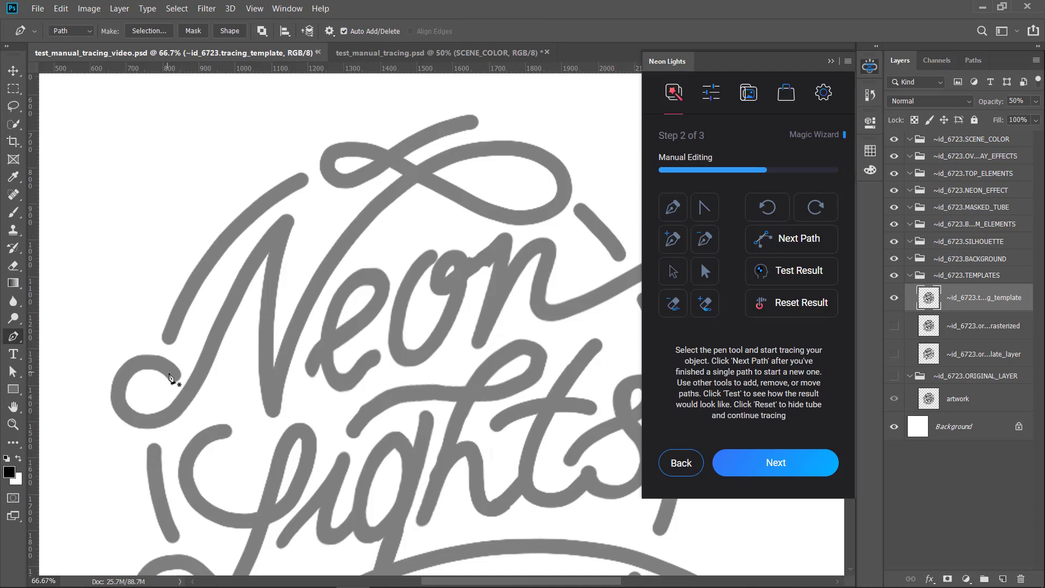
pyautogui.click(171, 374)
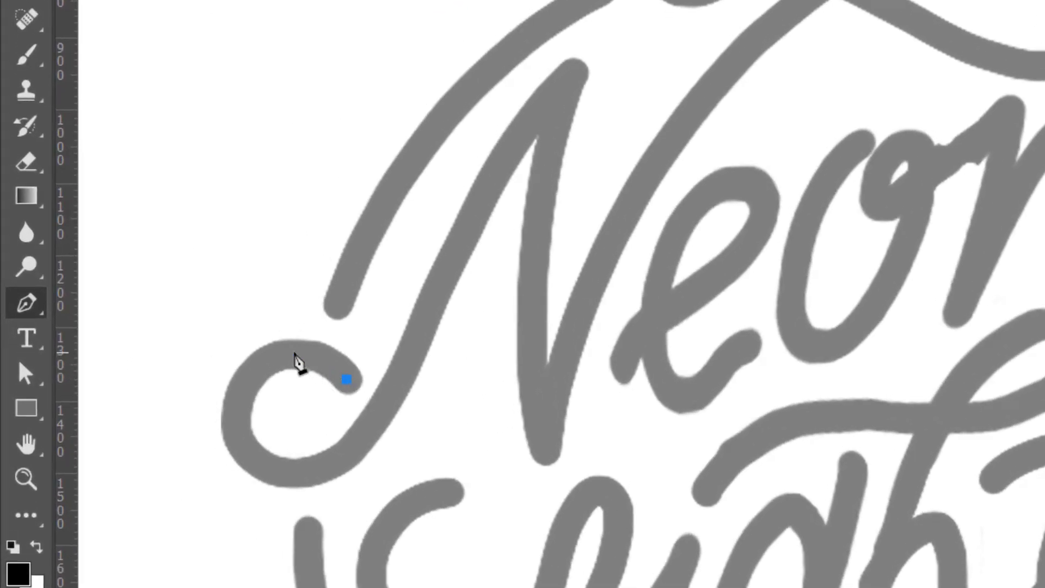
pyautogui.moveTo(294, 353); pyautogui.dragTo(255, 353)
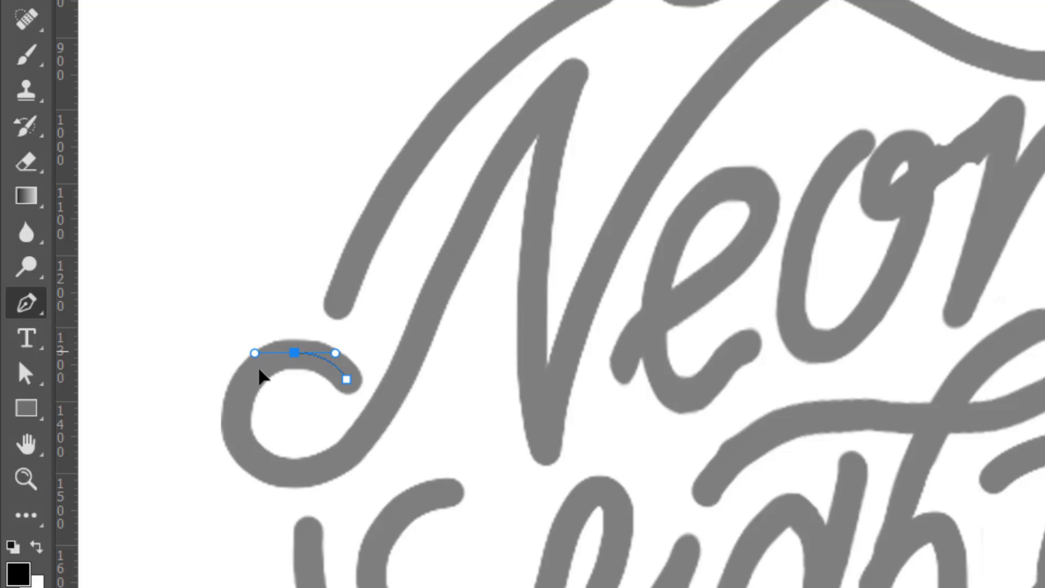
pyautogui.moveTo(237, 434); pyautogui.dragTo(248, 479)
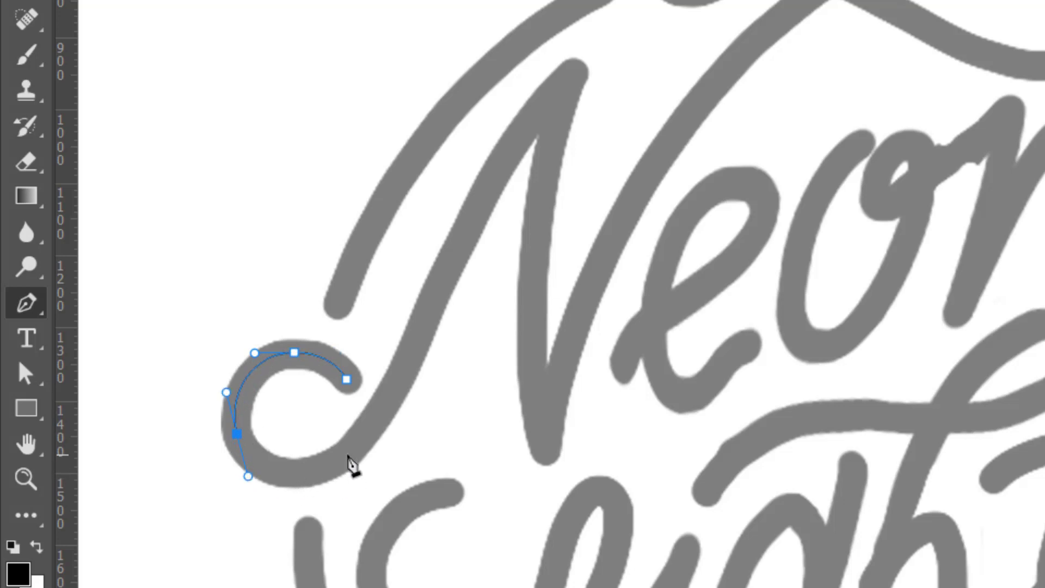
pyautogui.moveTo(350, 453); pyautogui.dragTo(391, 406)
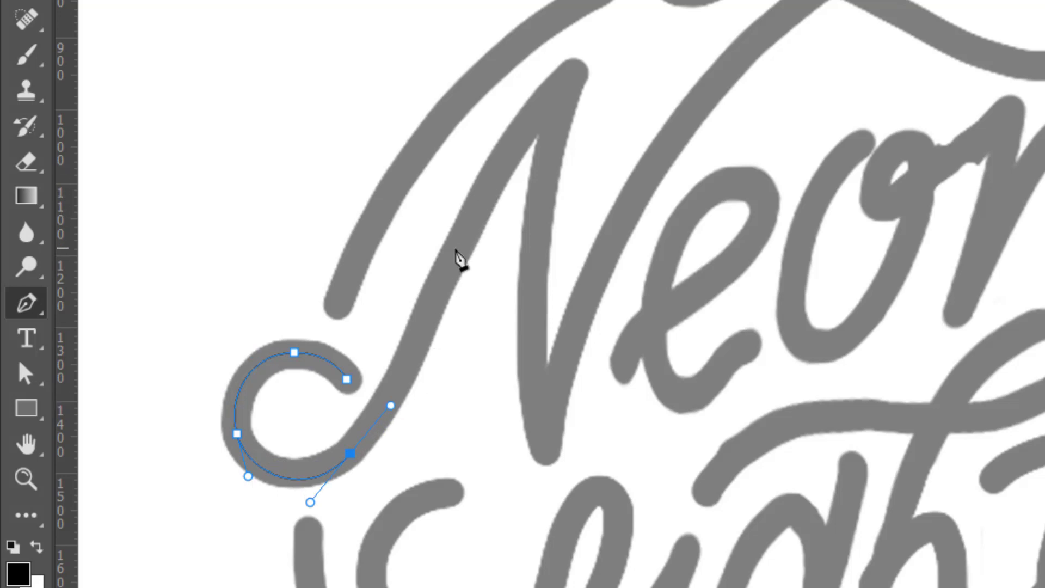
# Extend the path up the N's first stroke, redoing the segment leaving the curl.
pyautogui.moveTo(456, 249); pyautogui.dragTo(491, 174)
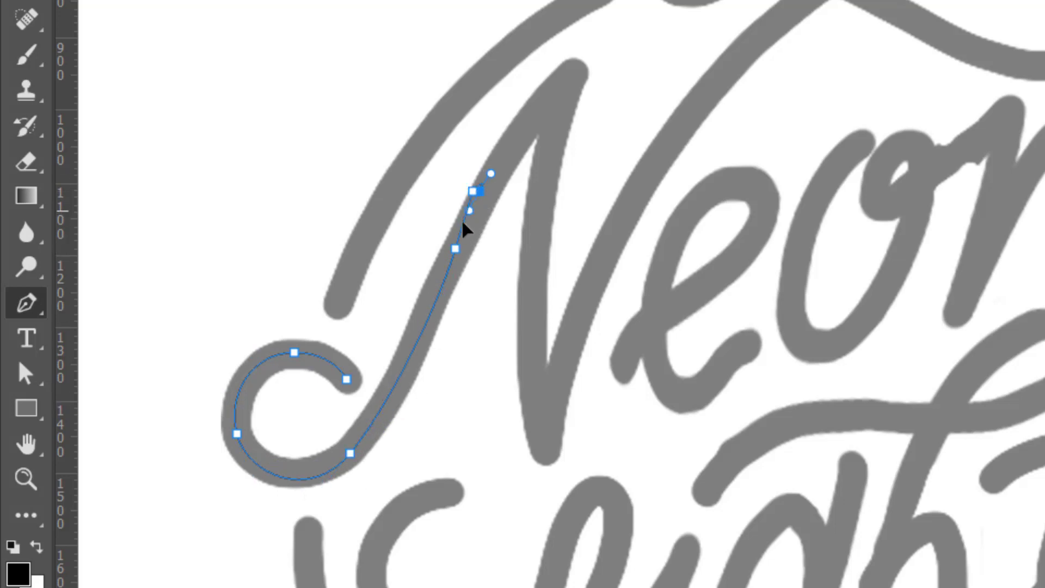
pyautogui.moveTo(462, 223); pyautogui.dragTo(465, 235)
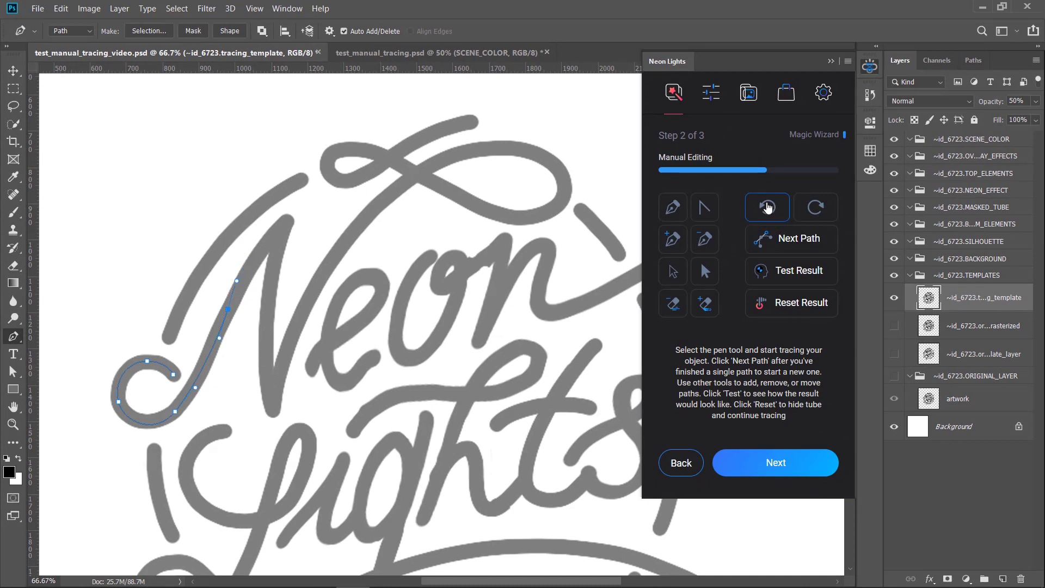
pyautogui.click(768, 207)
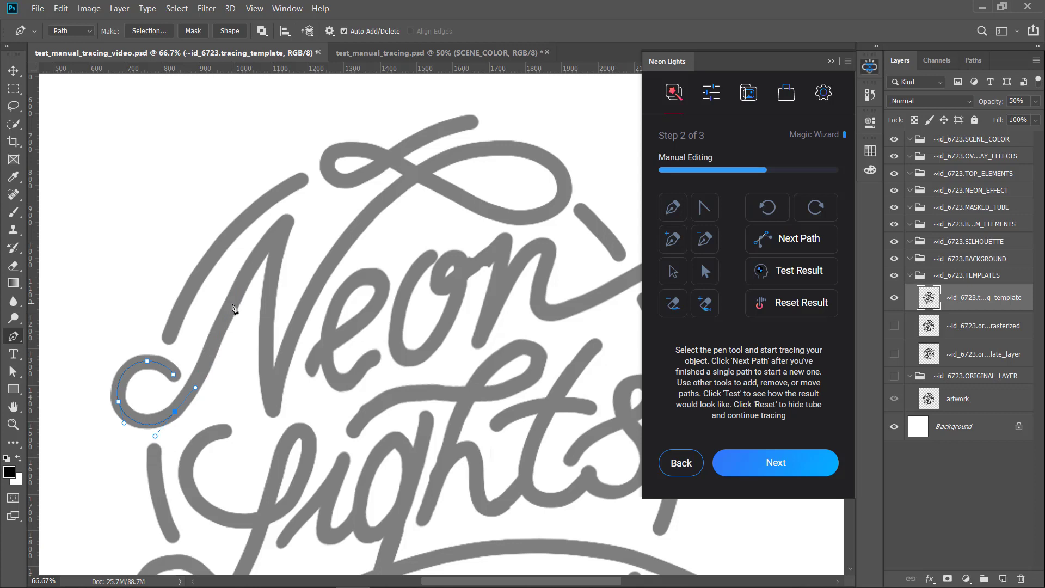
pyautogui.moveTo(233, 308); pyautogui.dragTo(247, 275)
pyautogui.moveTo(266, 321); pyautogui.dragTo(269, 357)
# Extend the N path up its diagonal to the upper right, then delete two extra diagonal anchors.
pyautogui.click(273, 407)
pyautogui.moveTo(329, 266); pyautogui.dragTo(372, 214)
pyautogui.click(400, 190)
pyautogui.click(674, 248)
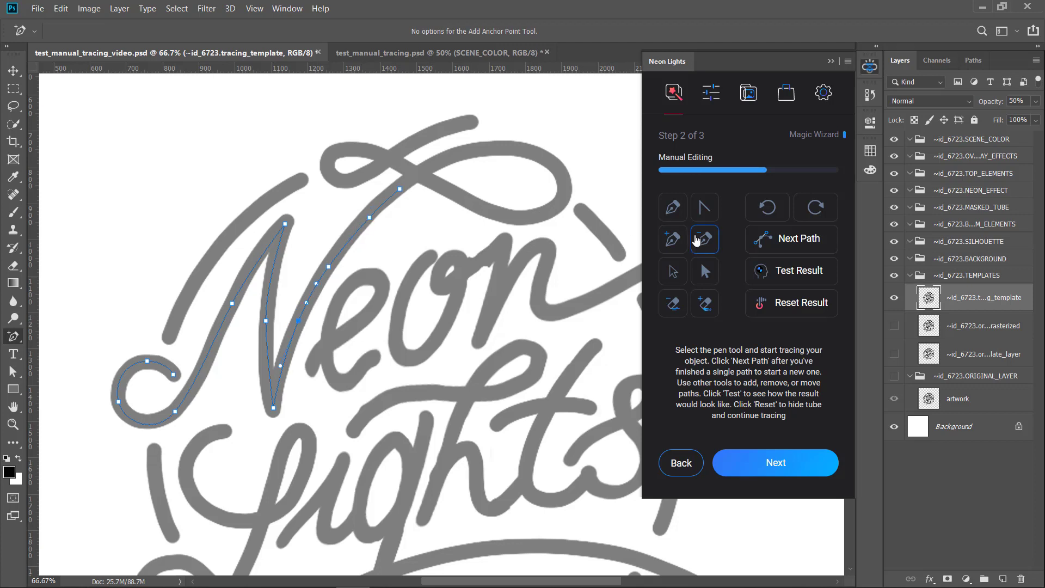
pyautogui.click(704, 238)
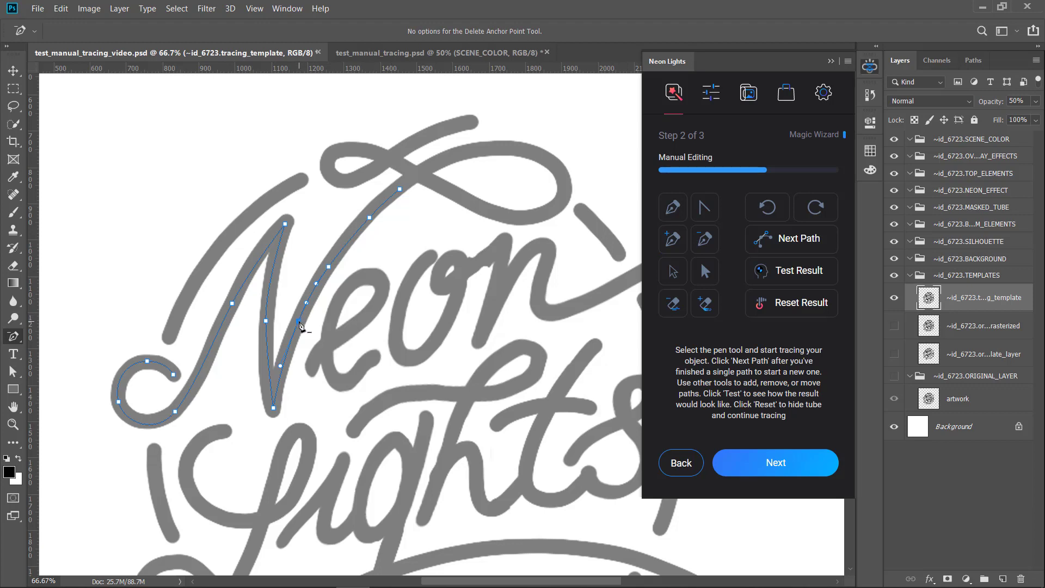
pyautogui.click(299, 322)
pyautogui.click(370, 219)
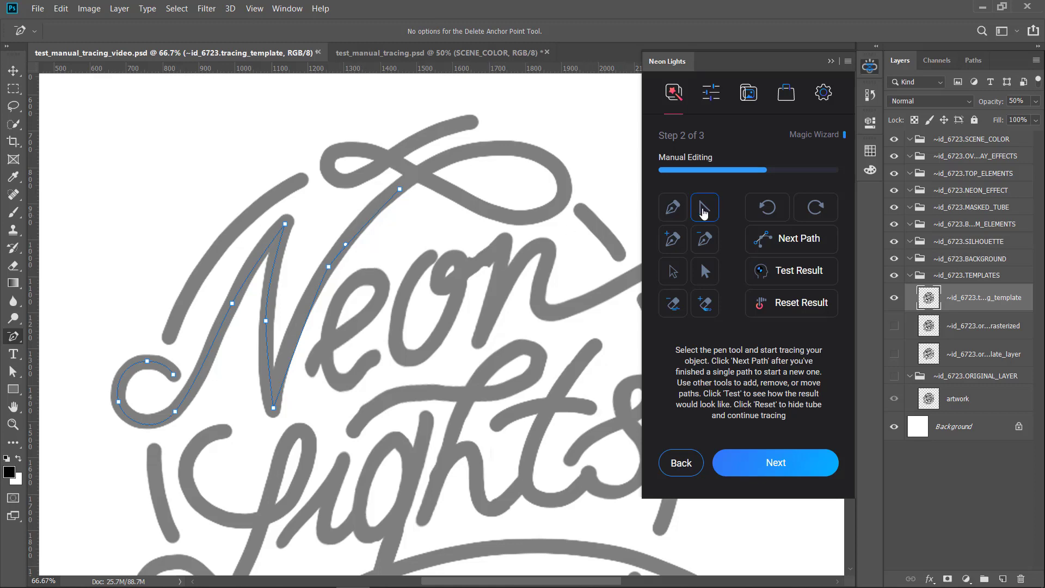
# Convert the diagonal anchor and bend the upper and lower segments to follow the N's stroke.
pyautogui.click(702, 212)
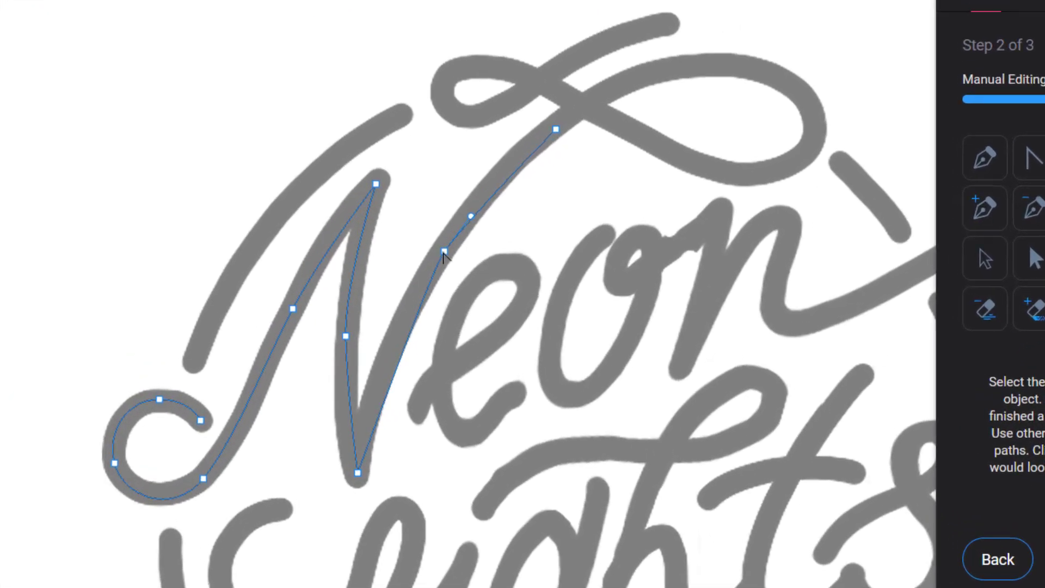
pyautogui.click(328, 267)
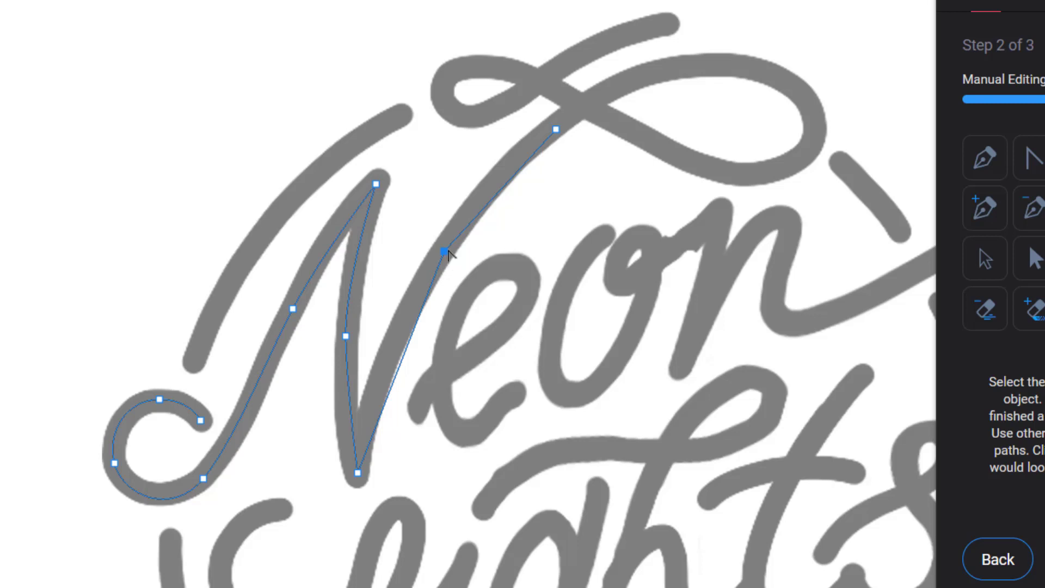
pyautogui.moveTo(445, 251); pyautogui.dragTo(472, 207)
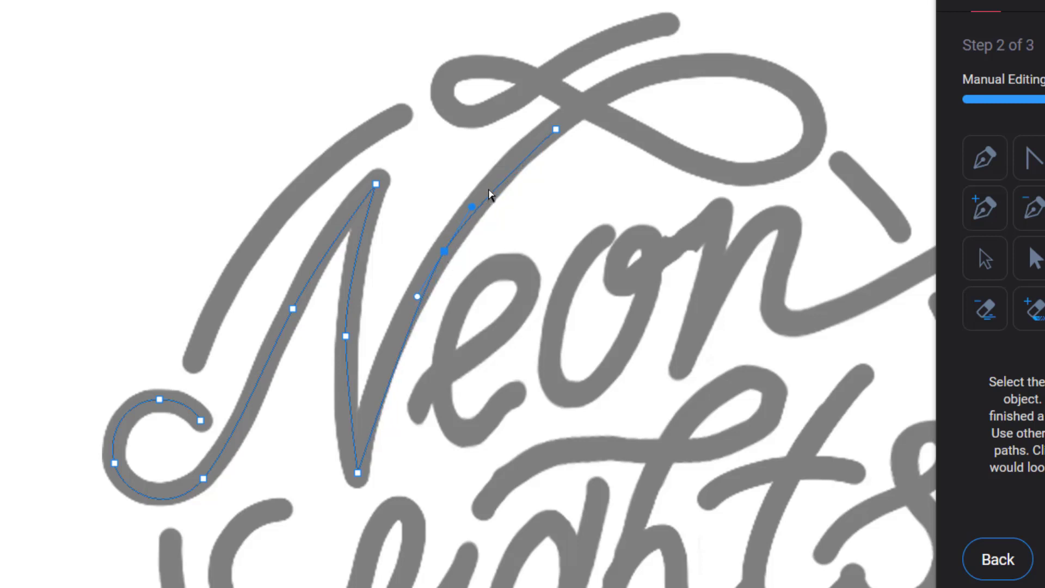
pyautogui.click(471, 218)
pyautogui.moveTo(472, 209); pyautogui.dragTo(491, 178)
pyautogui.moveTo(417, 297); pyautogui.dragTo(385, 335)
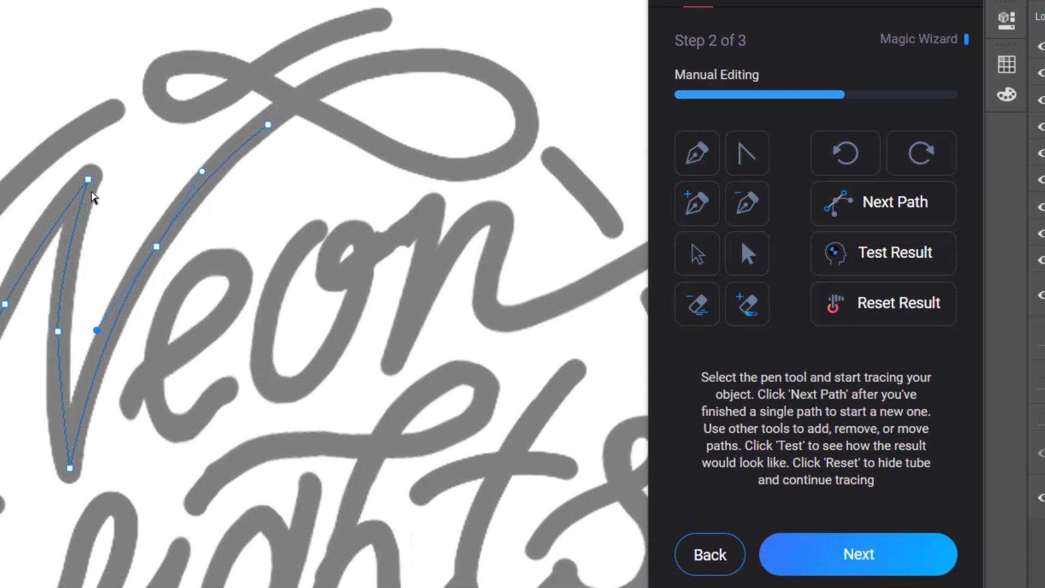
# Select the whole N path and reposition it back over the letter.
pyautogui.click(712, 267)
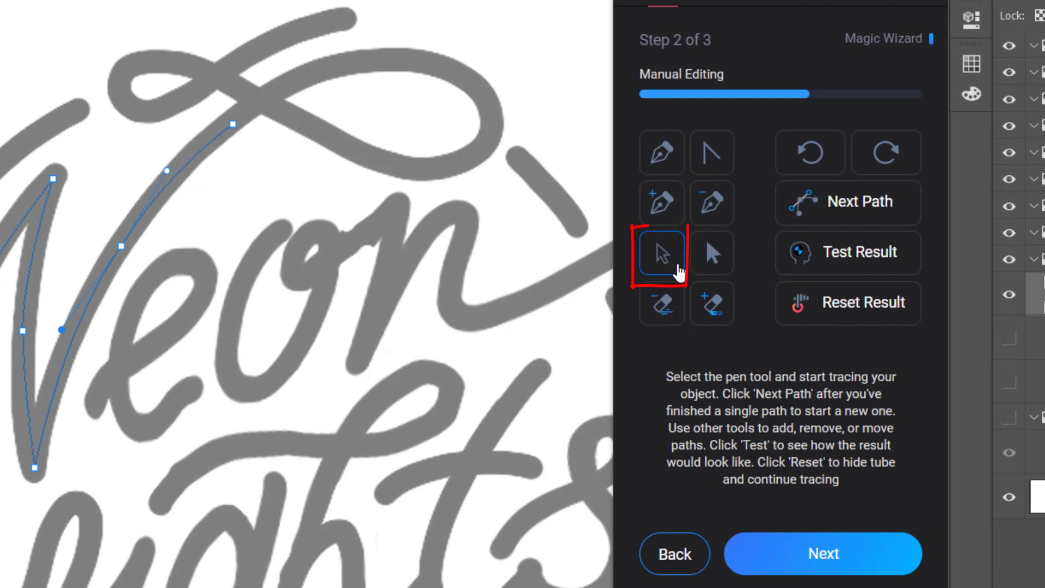
pyautogui.click(27, 232)
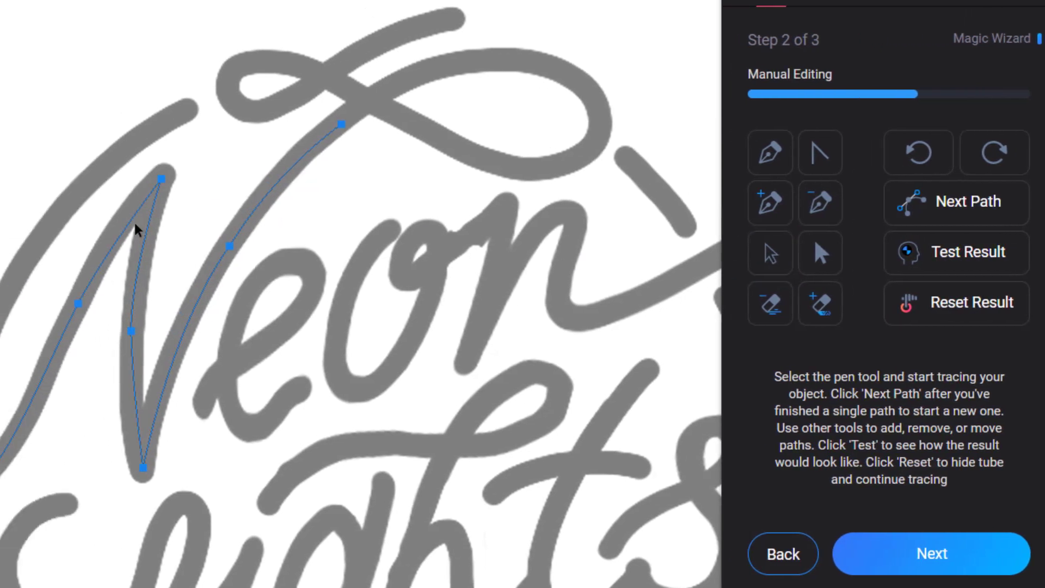
pyautogui.moveTo(162, 178); pyautogui.dragTo(240, 61)
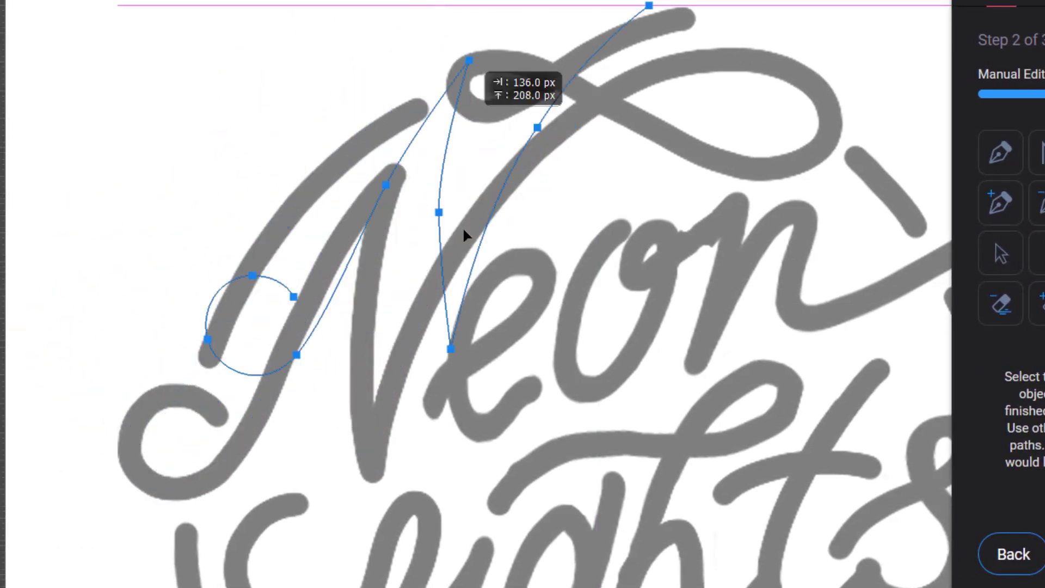
pyautogui.moveTo(463, 231); pyautogui.dragTo(376, 224)
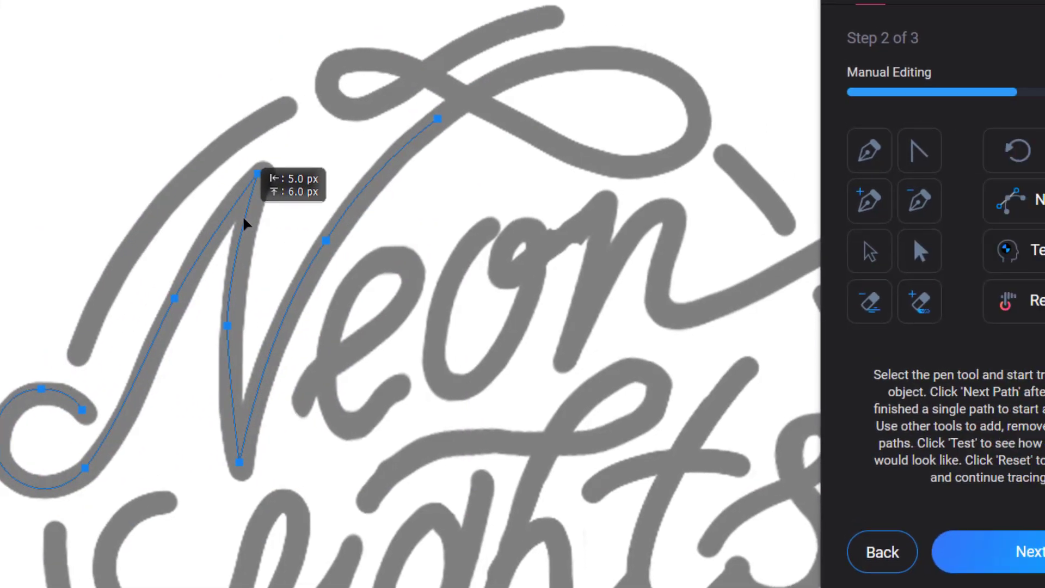
pyautogui.moveTo(245, 223); pyautogui.dragTo(245, 223)
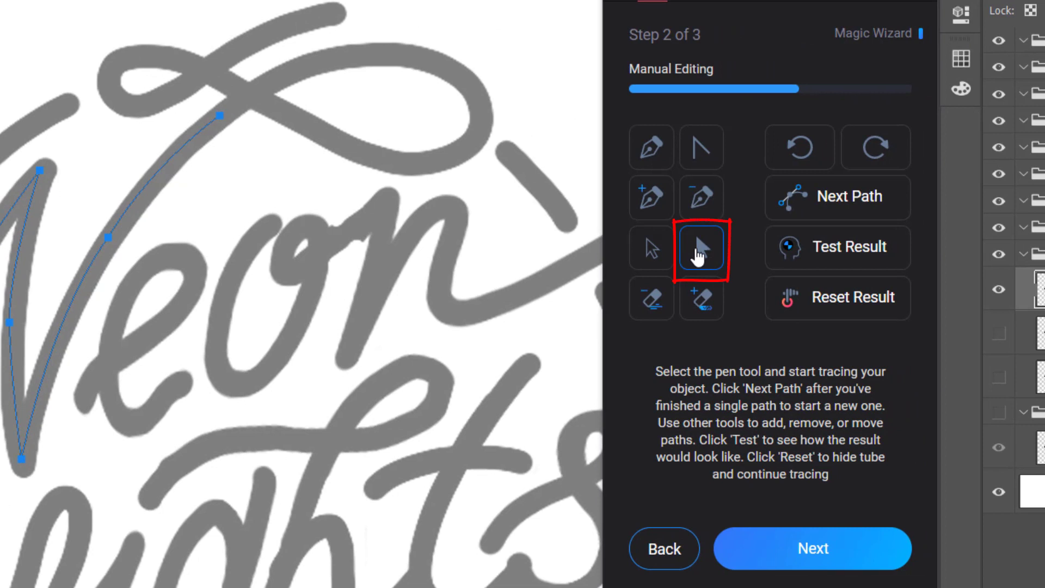
# Fine-tune the N's middle and lower-left anchors and their curves to fit the stroke.
pyautogui.click(697, 249)
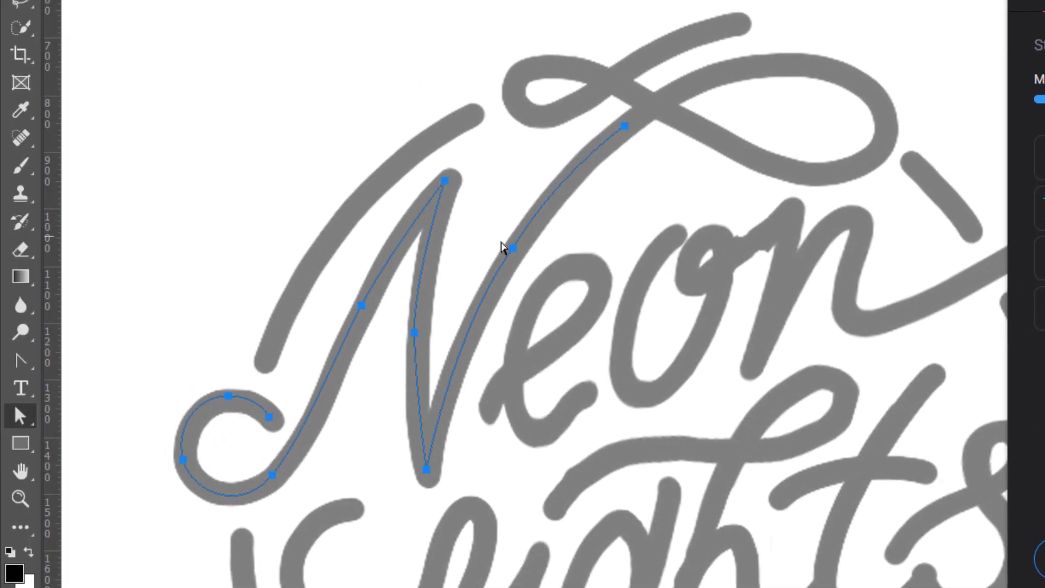
pyautogui.moveTo(514, 250)
pyautogui.mouseDown()
pyautogui.moveTo(478, 211)
pyautogui.moveTo(578, 277)
pyautogui.moveTo(500, 240)
pyautogui.moveTo(518, 245)
pyautogui.mouseUp()
pyautogui.moveTo(564, 176); pyautogui.dragTo(566, 180)
pyautogui.click(362, 305)
pyautogui.moveTo(396, 273)
pyautogui.mouseDown()
pyautogui.moveTo(334, 214)
pyautogui.moveTo(393, 267)
pyautogui.mouseUp()
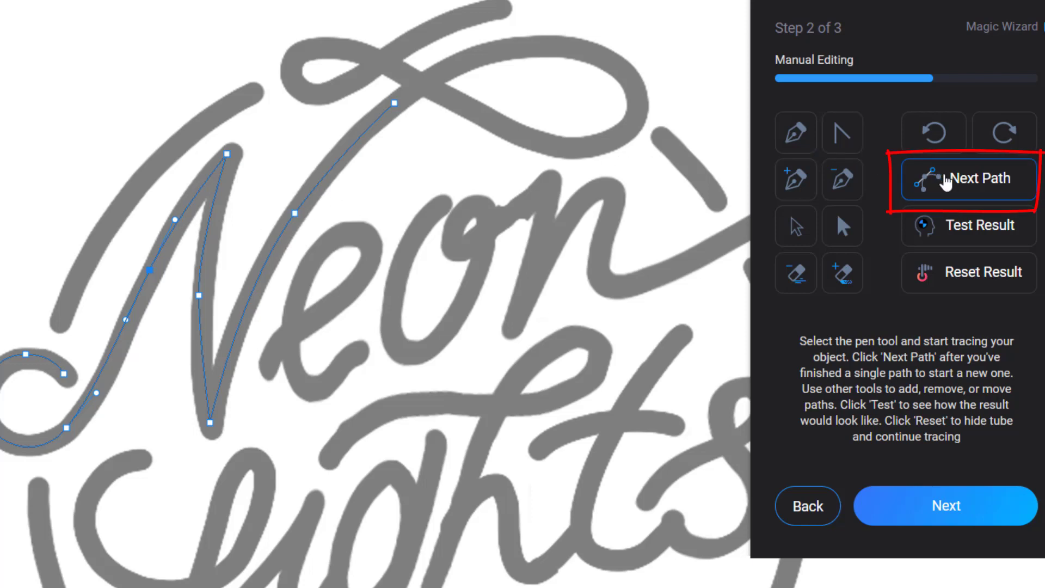
# Finish the N path and trace a new curved path around the loop above the lettering.
pyautogui.click(950, 184)
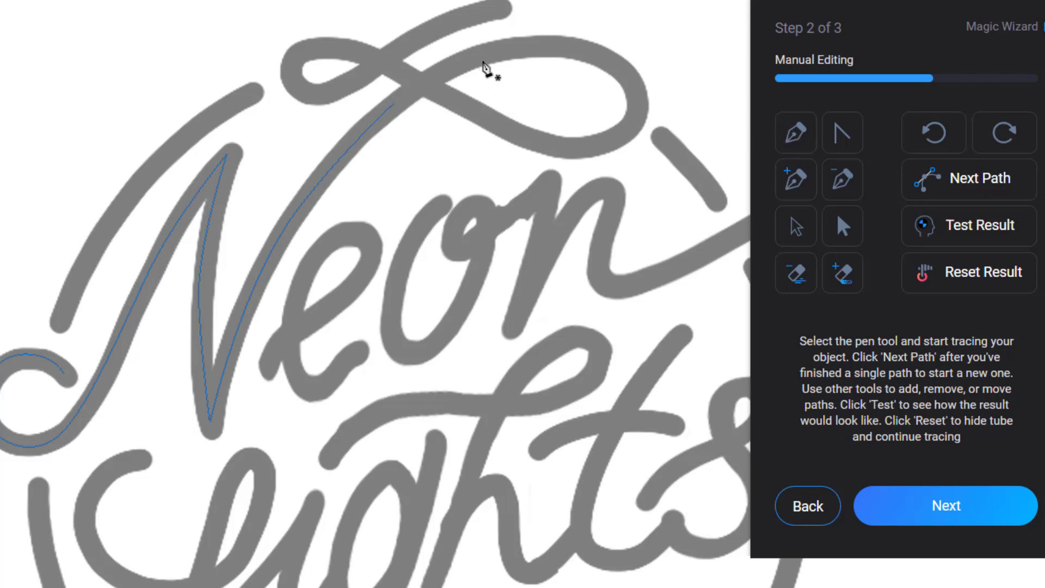
pyautogui.click(459, 64)
pyautogui.click(581, 49)
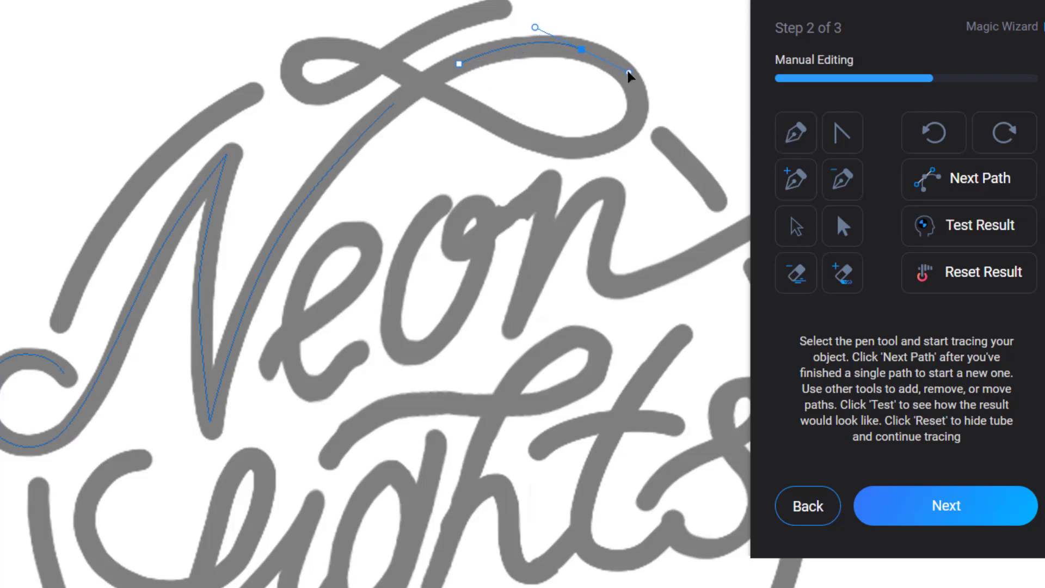
pyautogui.click(628, 72)
pyautogui.moveTo(635, 122); pyautogui.dragTo(608, 159)
pyautogui.moveTo(484, 119); pyautogui.dragTo(403, 76)
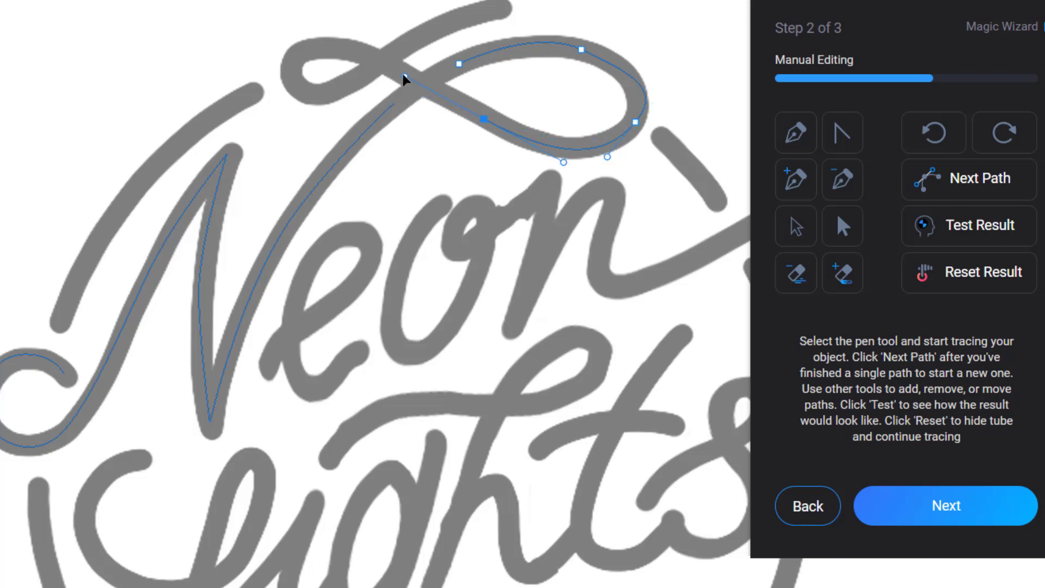
pyautogui.moveTo(308, 48); pyautogui.dragTo(275, 70)
pyautogui.click(319, 96)
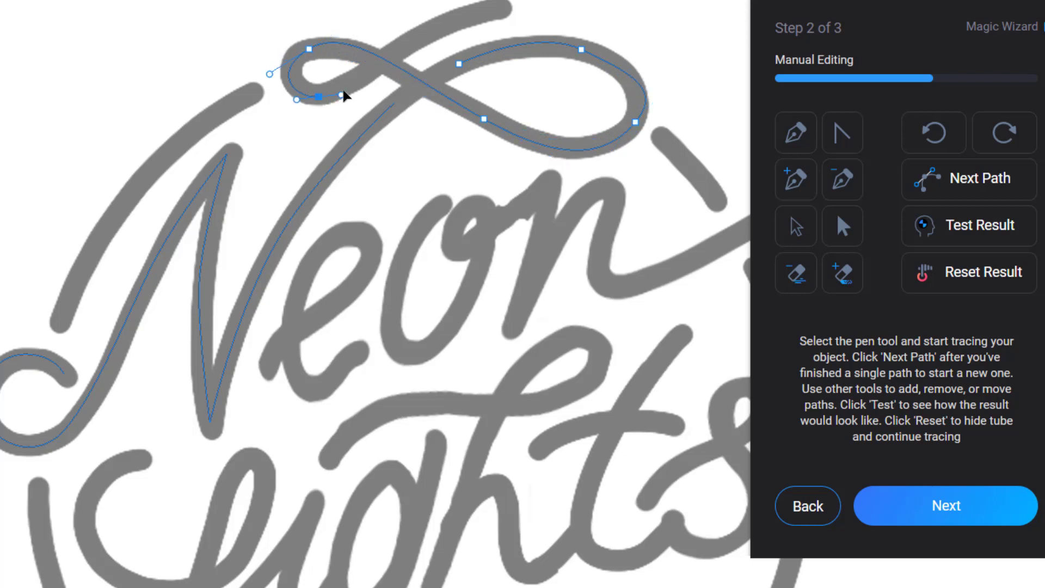
pyautogui.click(344, 91)
pyautogui.click(361, 78)
# Start another path curving along the top swash.
pyautogui.click(972, 188)
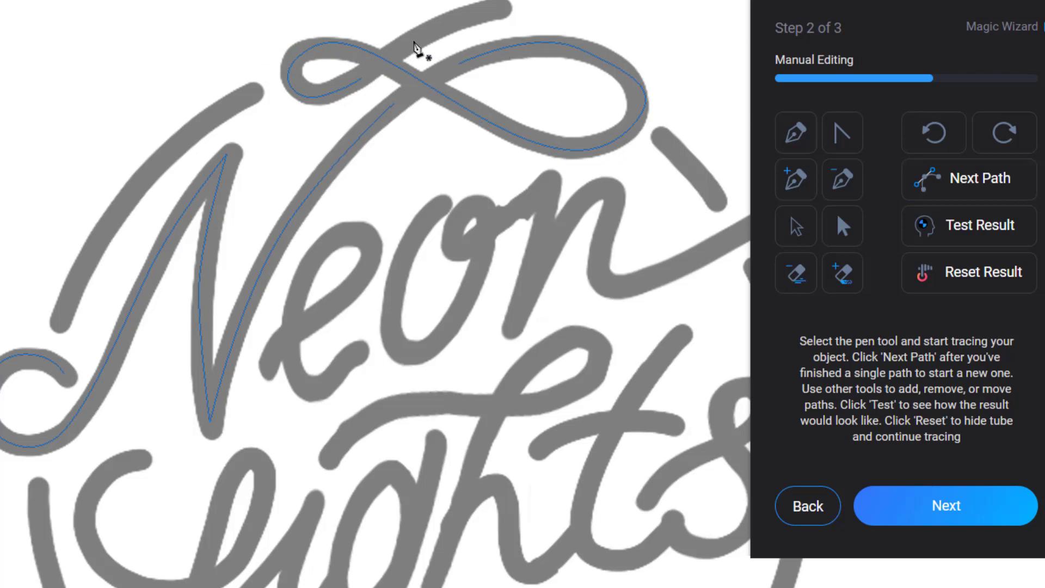
pyautogui.click(408, 45)
pyautogui.moveTo(502, 6); pyautogui.dragTo(552, 3)
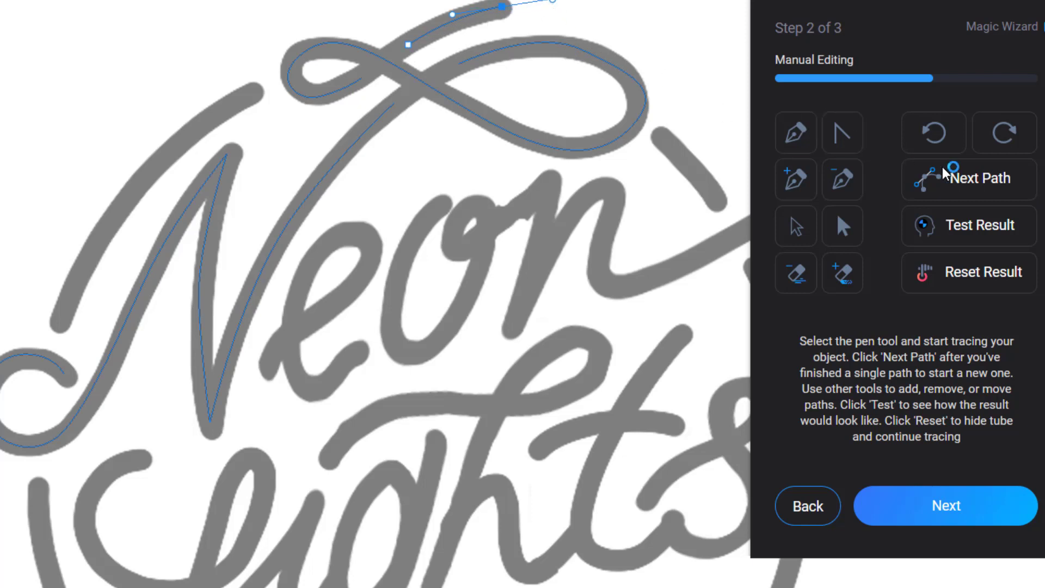
# Finish the top swash path, preview the tubes with Test Result, then reset the preview.
pyautogui.click(978, 185)
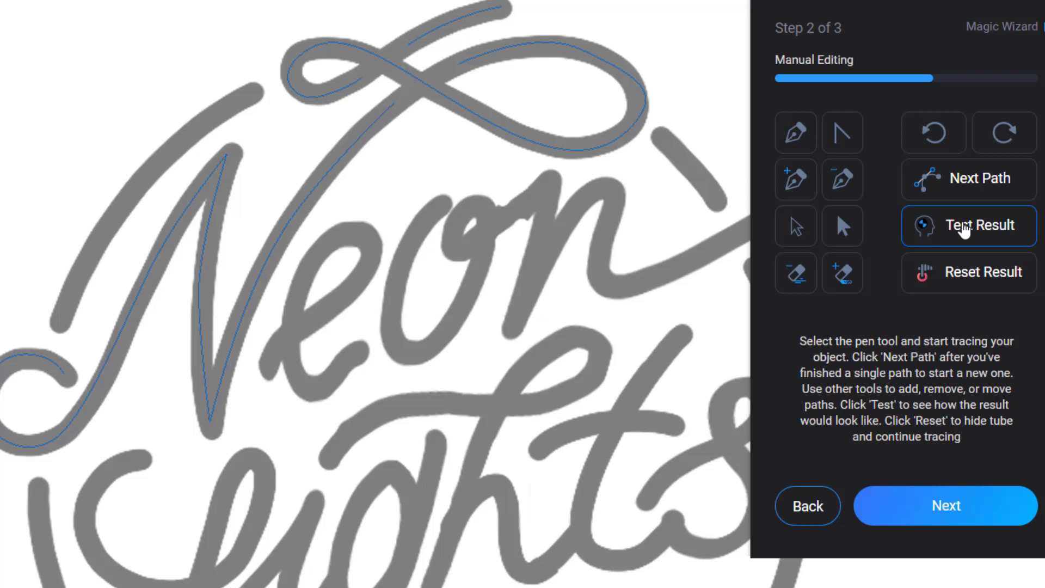
pyautogui.click(962, 228)
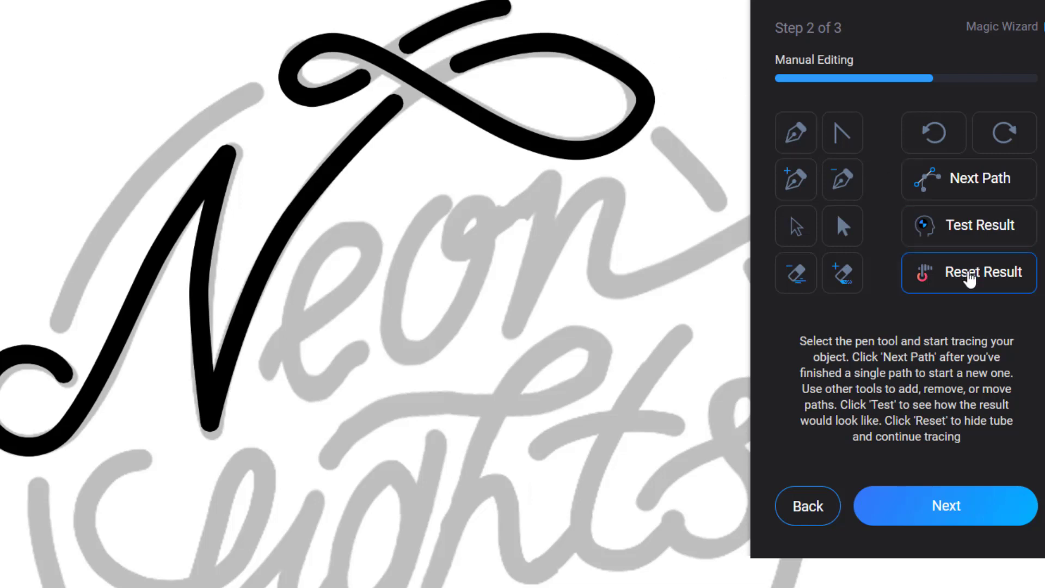
pyautogui.click(969, 286)
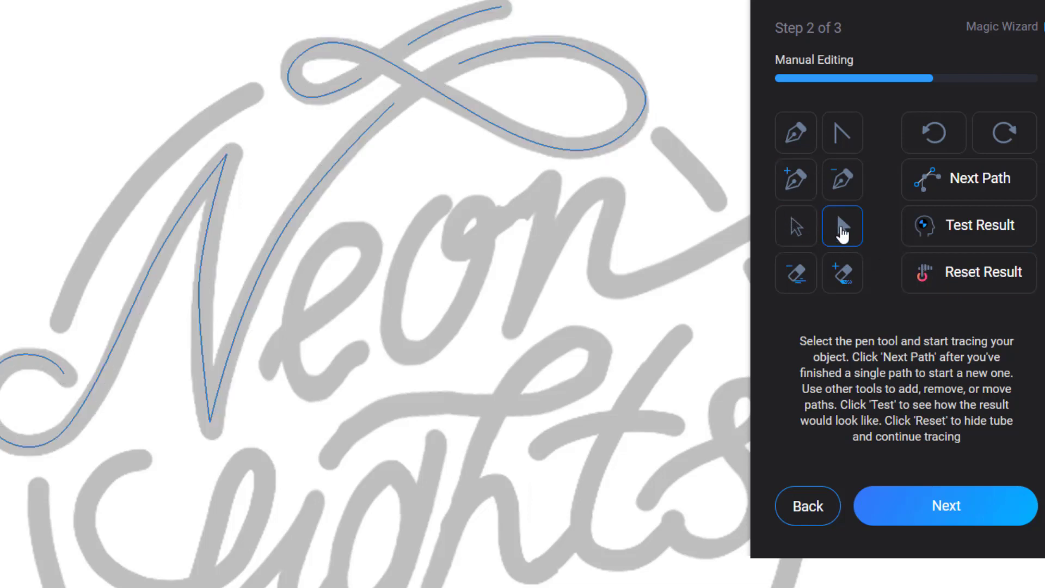
# Reshape the top loop's curve handles and its right end, then preview the tubes again.
pyautogui.click(607, 66)
pyautogui.click(580, 49)
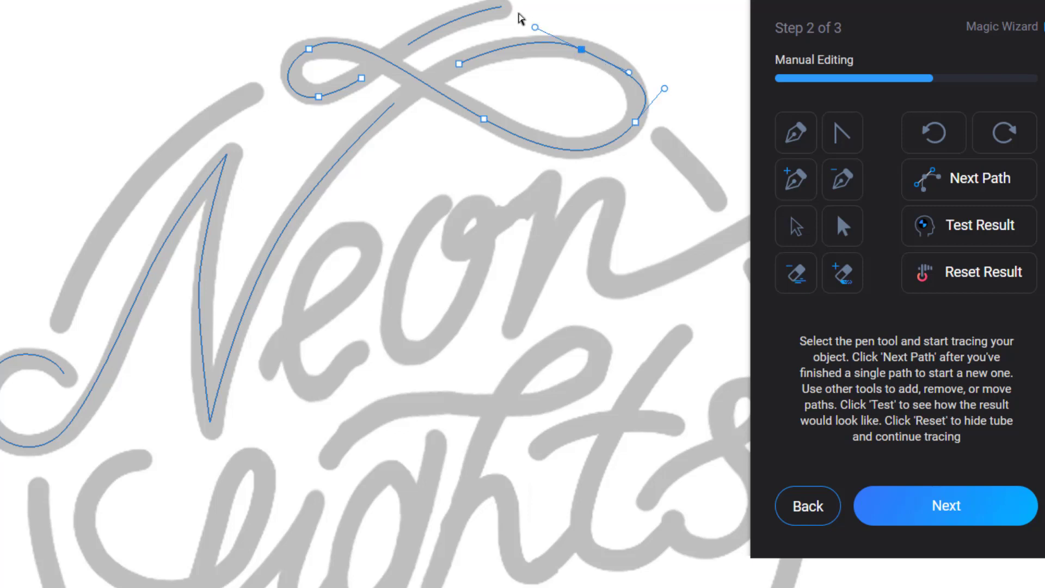
pyautogui.moveTo(535, 28); pyautogui.dragTo(527, 43)
pyautogui.moveTo(664, 88); pyautogui.dragTo(647, 97)
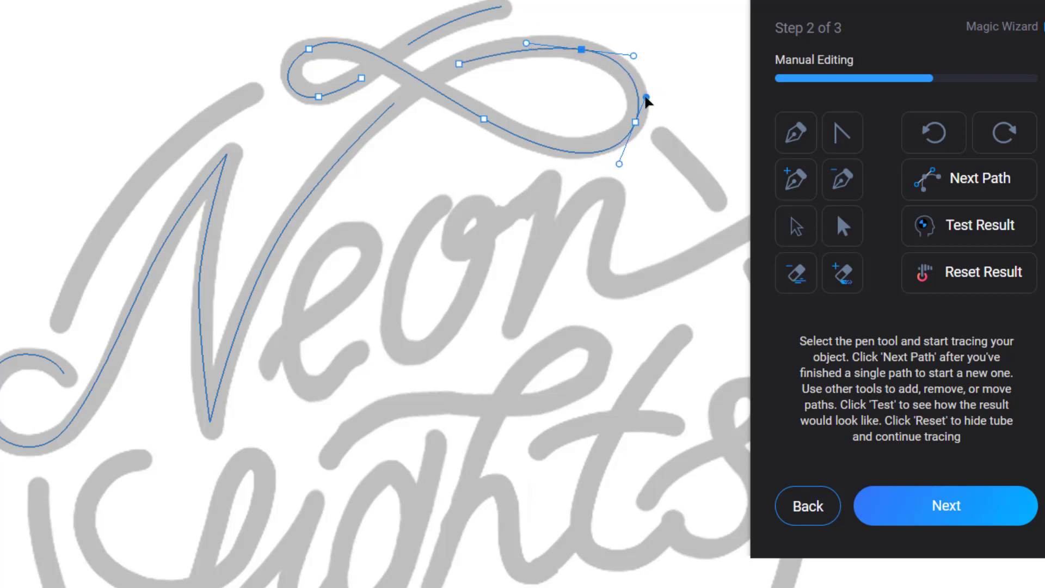
pyautogui.moveTo(619, 164); pyautogui.dragTo(620, 153)
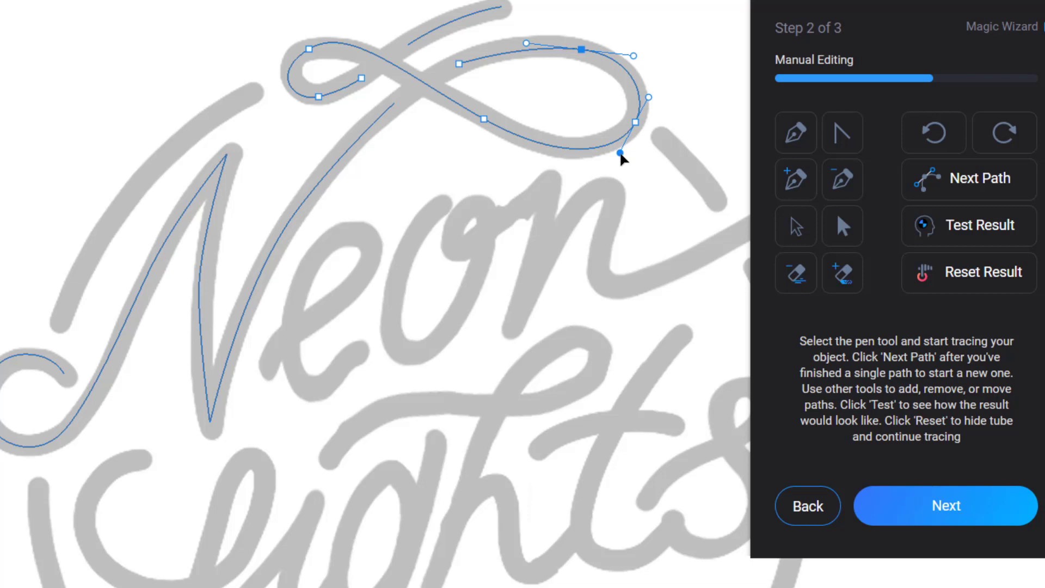
pyautogui.moveTo(526, 43); pyautogui.dragTo(495, 40)
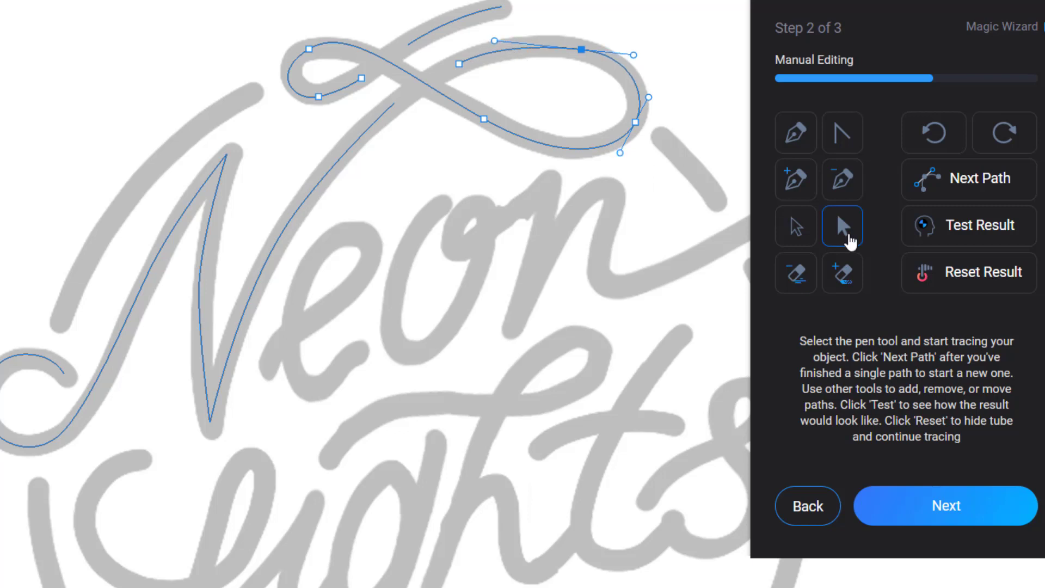
pyautogui.click(978, 234)
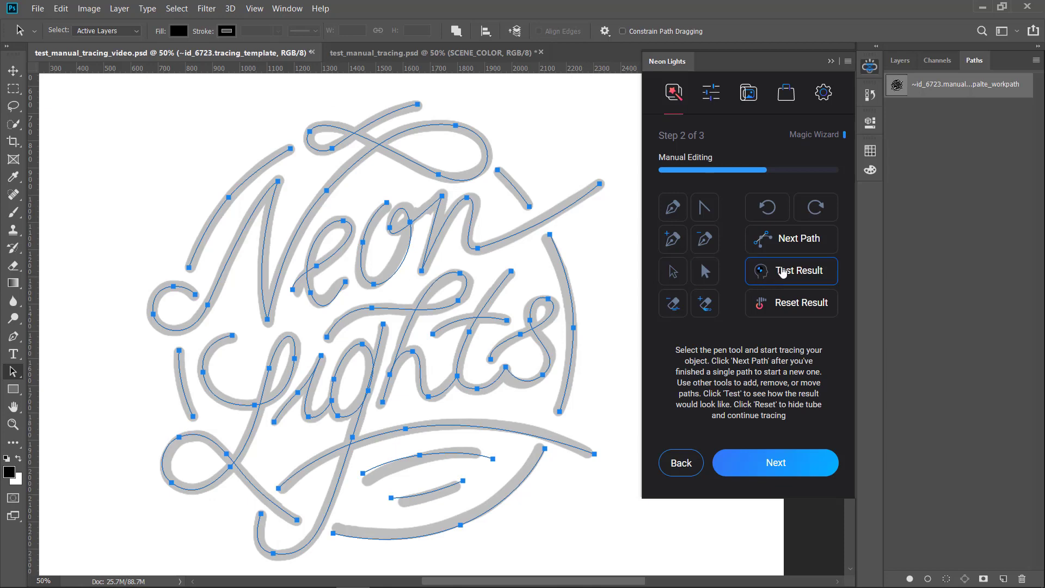
# Run Test Result to render black tube previews along every traced path.
pyautogui.click(800, 272)
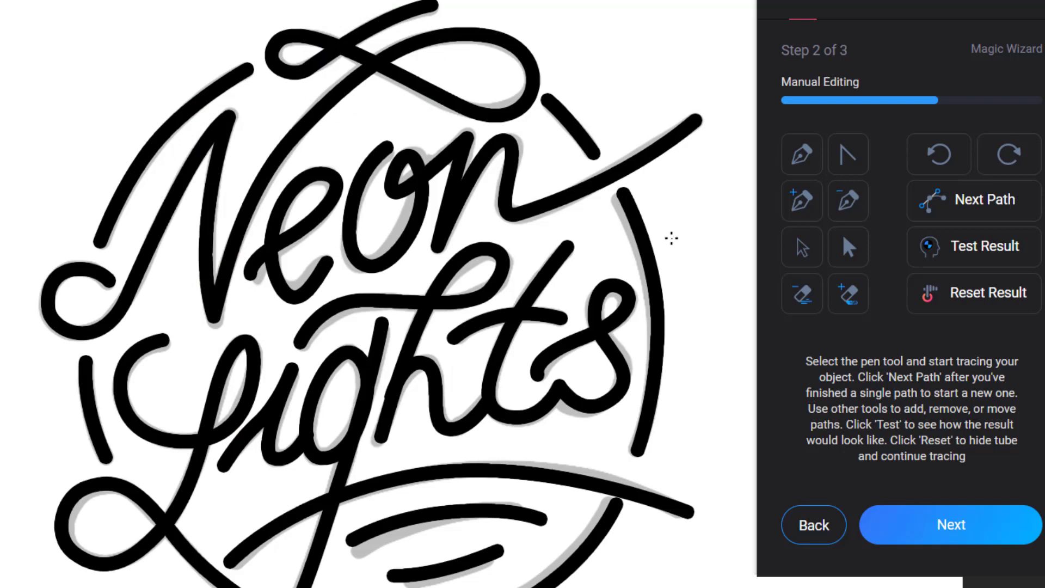
# Erase the stray blob at the N's base, extend its lower stroke, and generate the neon scene.
pyautogui.click(801, 297)
pyautogui.click(862, 294)
pyautogui.click(804, 295)
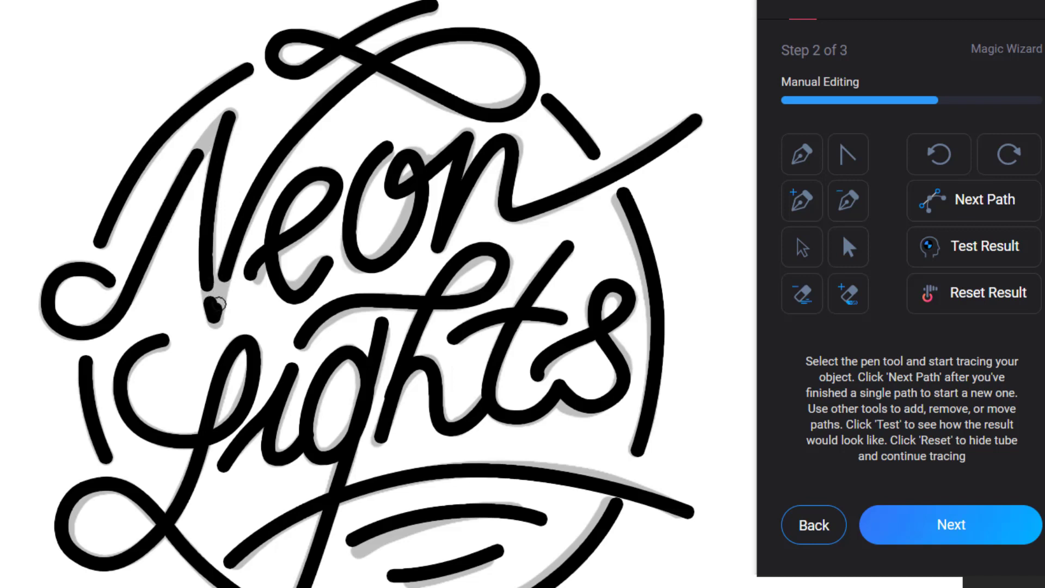
pyautogui.moveTo(218, 314); pyautogui.dragTo(209, 302)
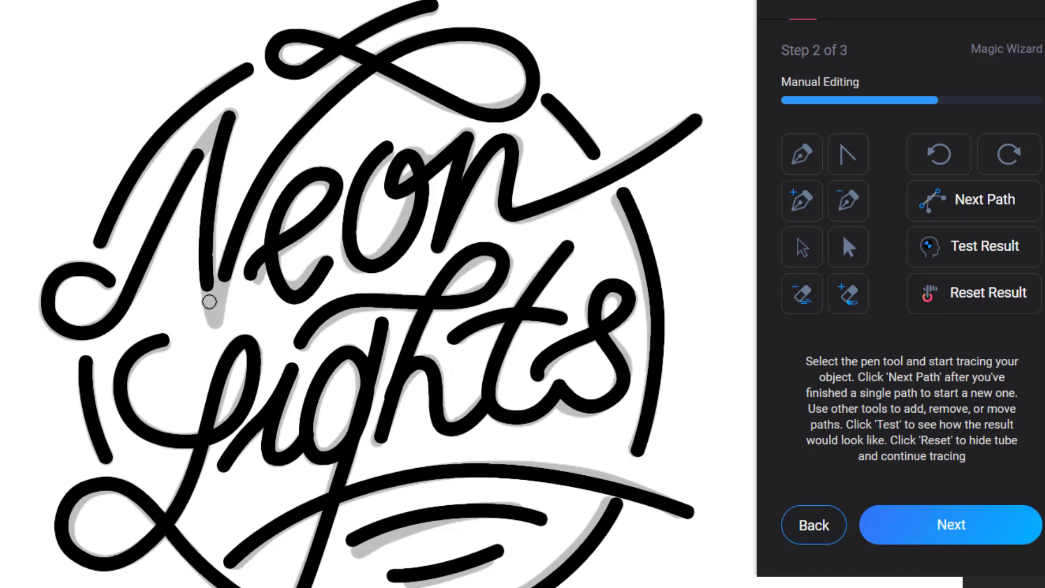
pyautogui.click(848, 299)
pyautogui.moveTo(202, 284); pyautogui.dragTo(210, 319)
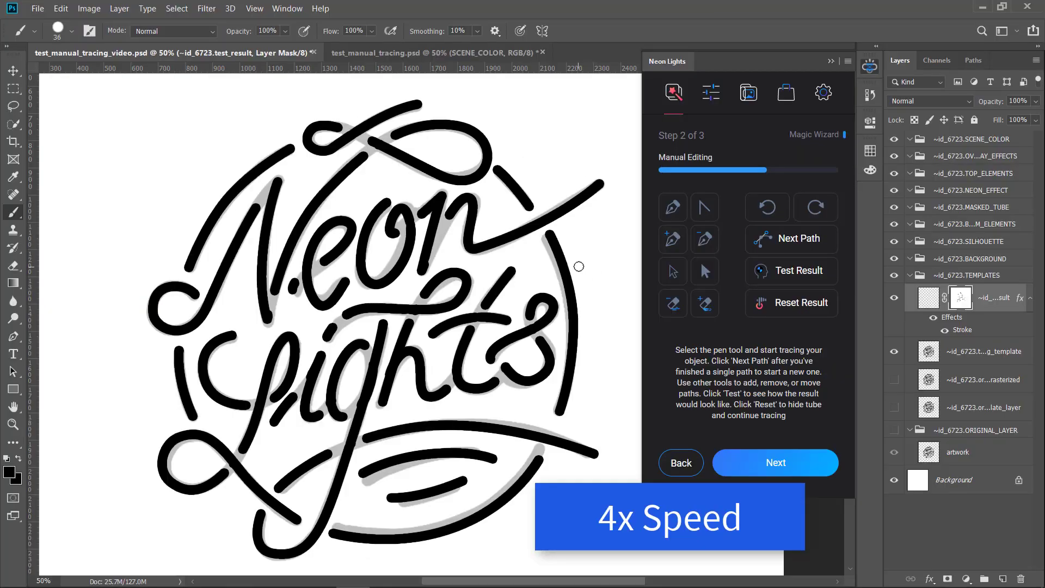
pyautogui.click(778, 461)
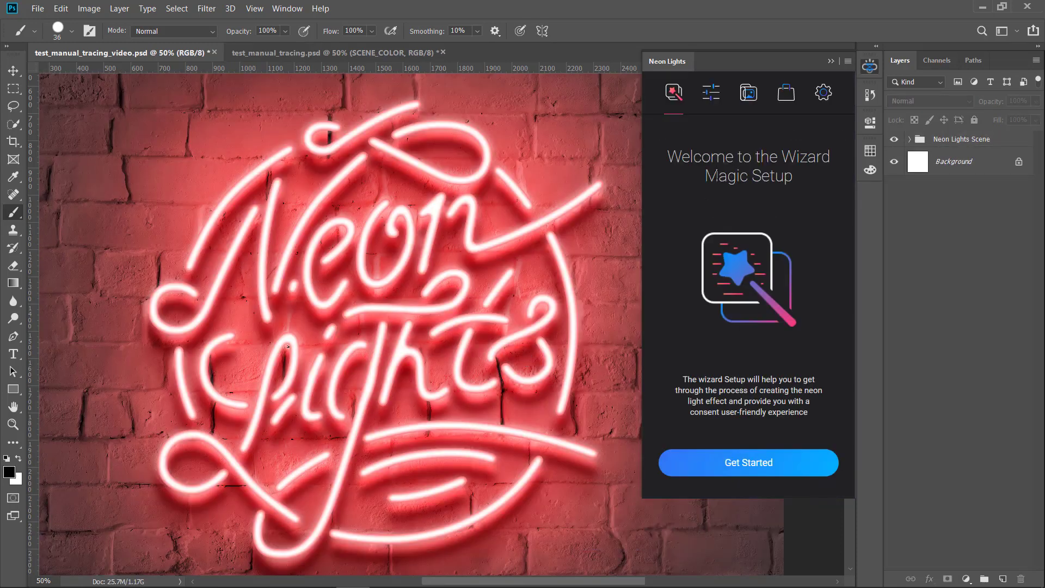
# Set the whole_scene_color Hue/Saturation Hue to +164, shifting the sign from red to teal.
pyautogui.click(712, 93)
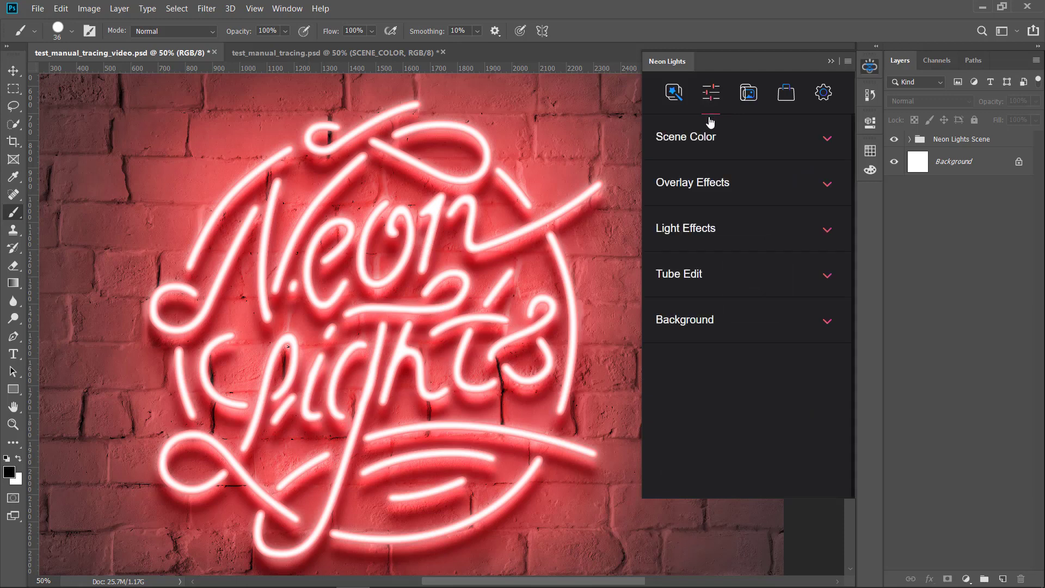
pyautogui.click(717, 141)
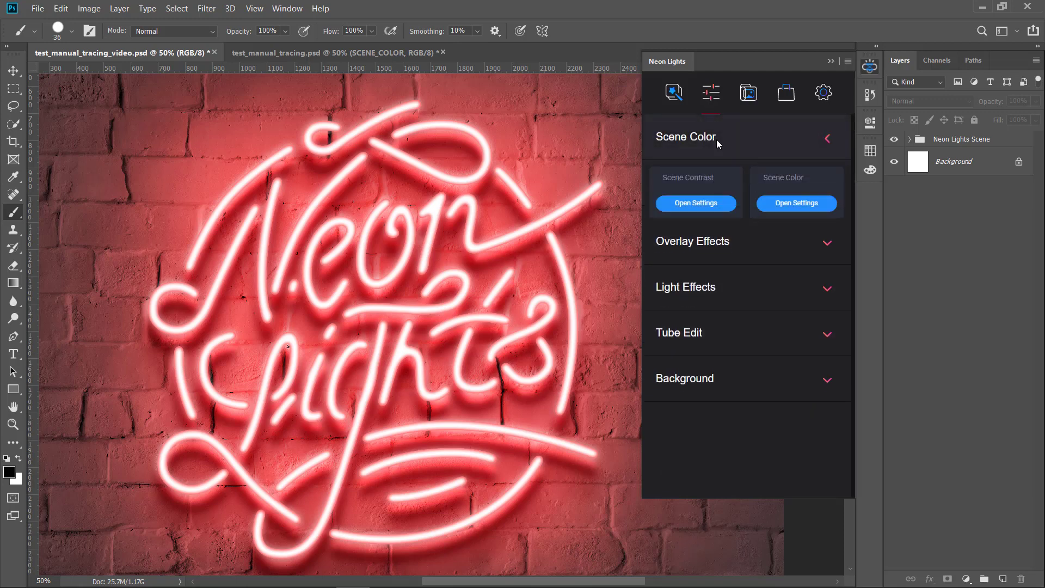
pyautogui.click(795, 204)
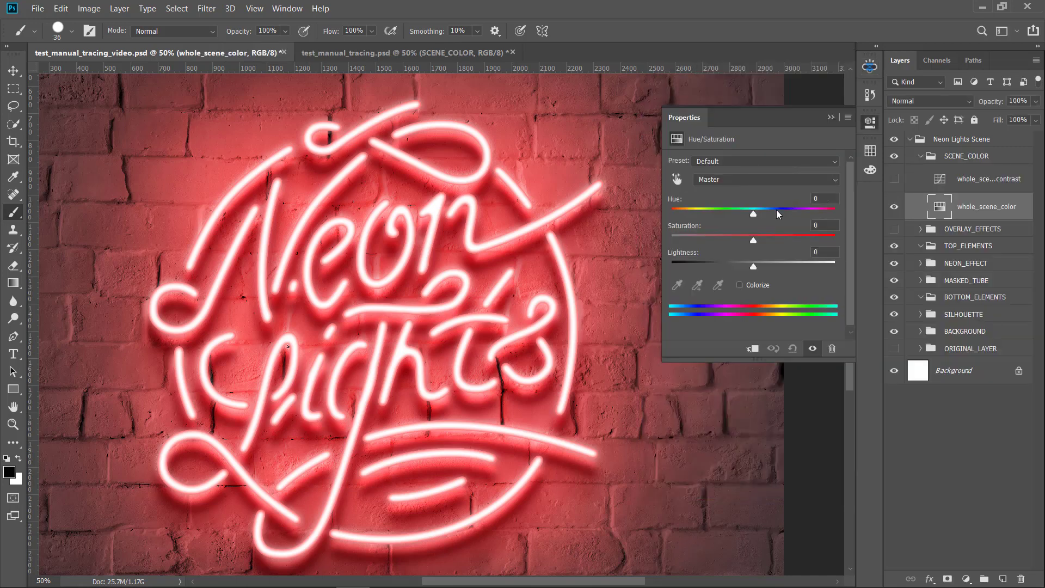
pyautogui.moveTo(753, 214); pyautogui.dragTo(830, 214)
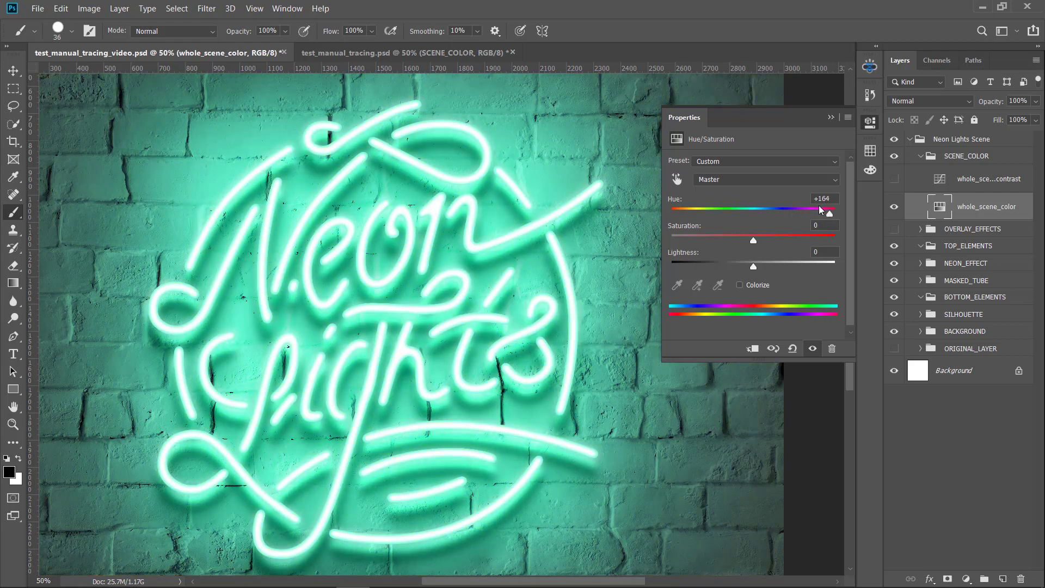
pyautogui.click(867, 67)
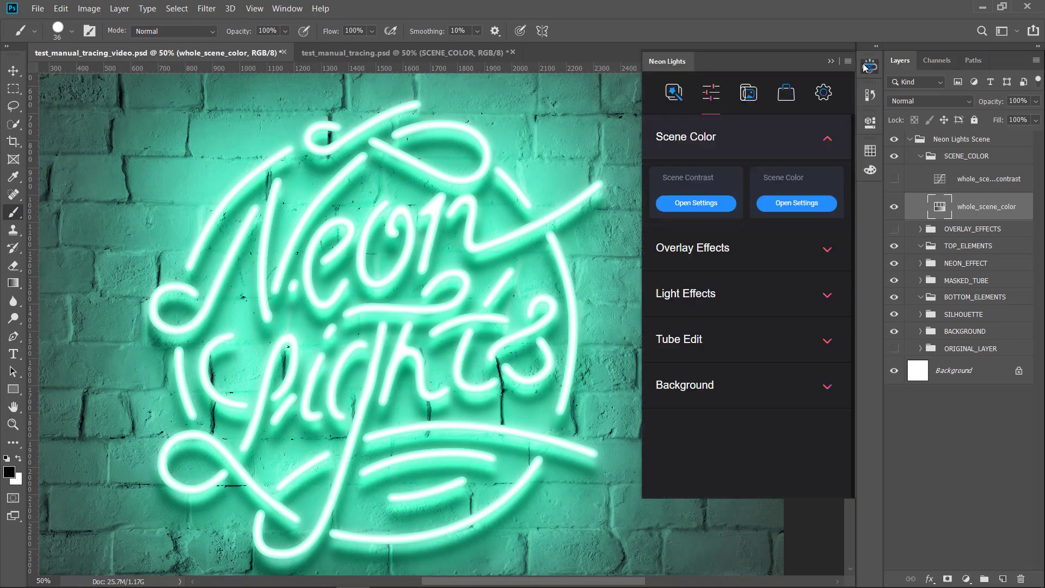
# Steepen the whole_scene_contrast Curves into an S-curve to darken the brick wall.
pyautogui.click(703, 204)
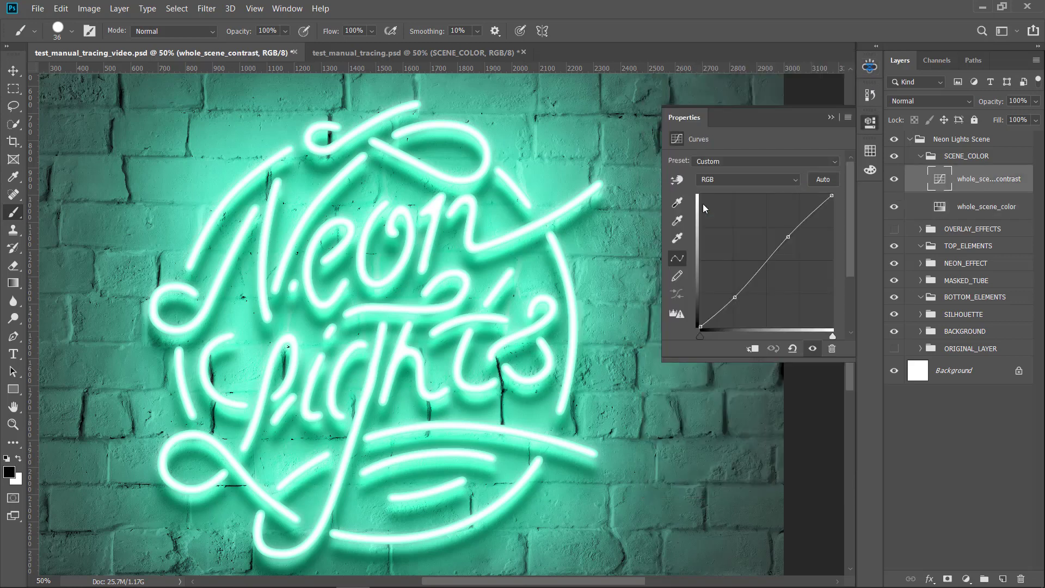
pyautogui.moveTo(735, 297); pyautogui.dragTo(738, 299)
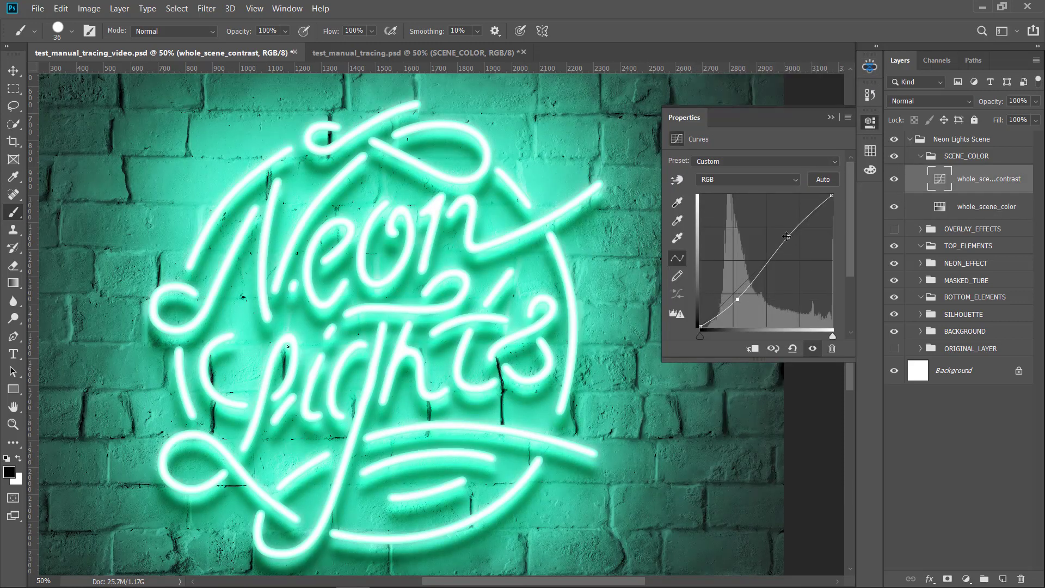
pyautogui.moveTo(787, 235); pyautogui.dragTo(793, 236)
pyautogui.click(870, 66)
pyautogui.scroll(-1, 590, 271)
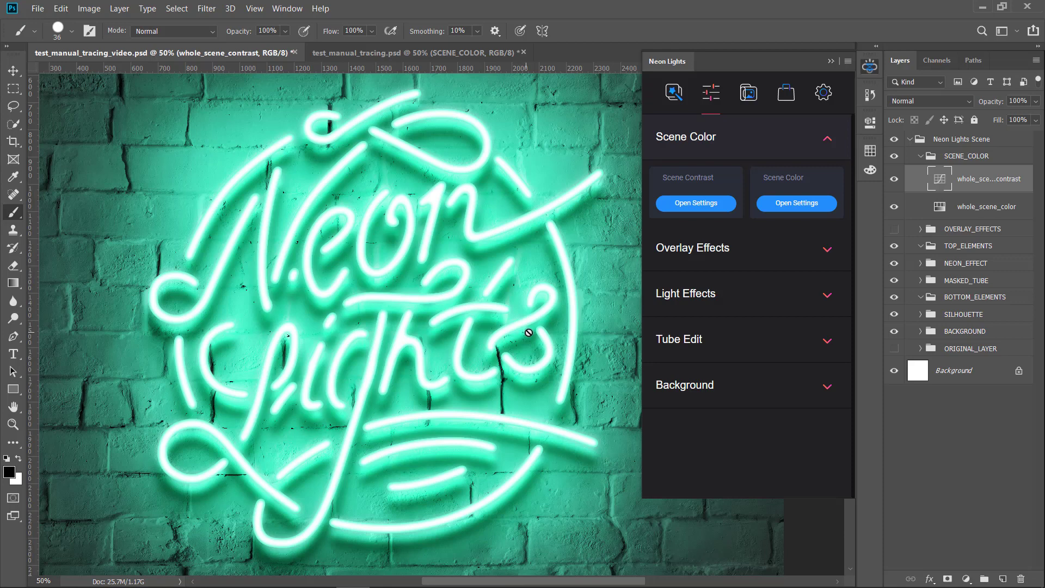
# Expand NEON_EFFECT, FILL_LIGHT and Soft_White, then select the sw_light_1 layer.
pyautogui.click(921, 263)
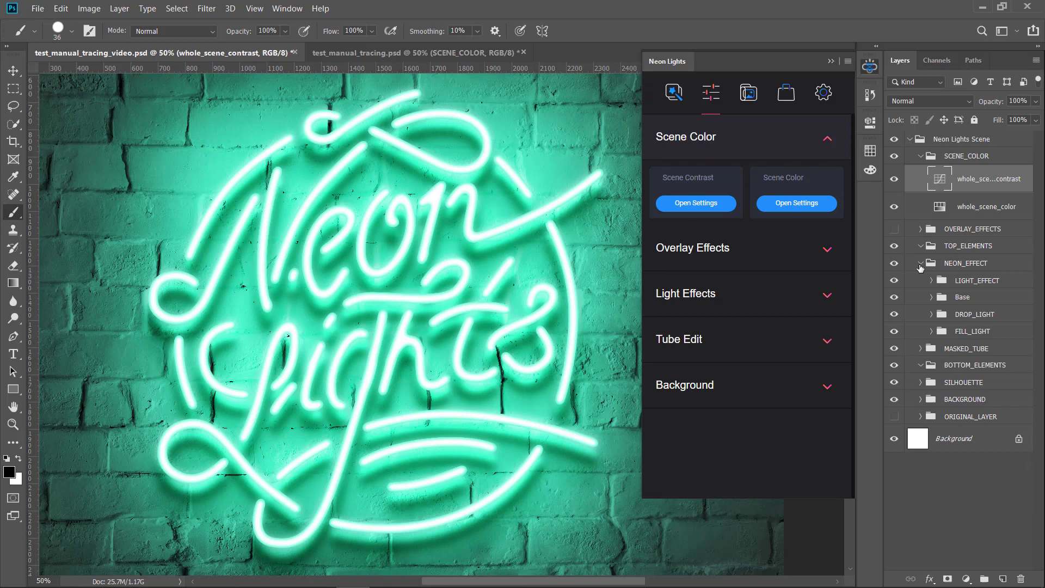
pyautogui.click(932, 332)
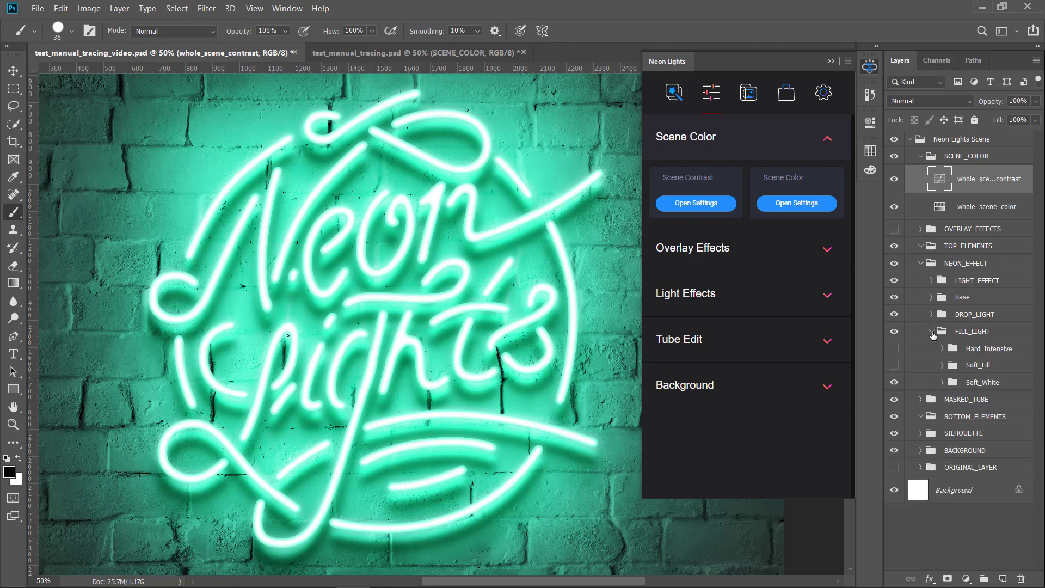
pyautogui.click(944, 385)
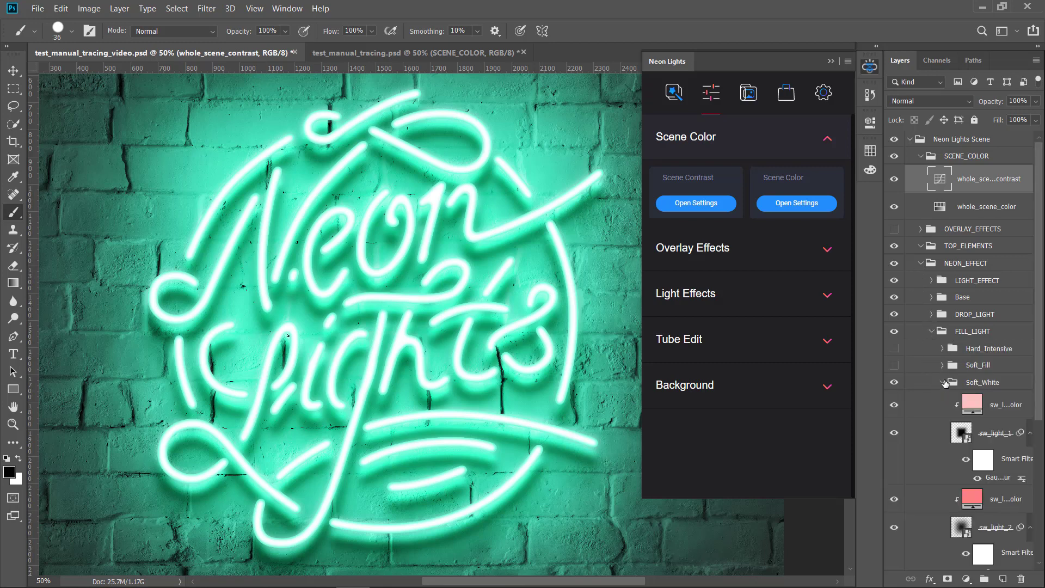
pyautogui.scroll(-3, 946, 384)
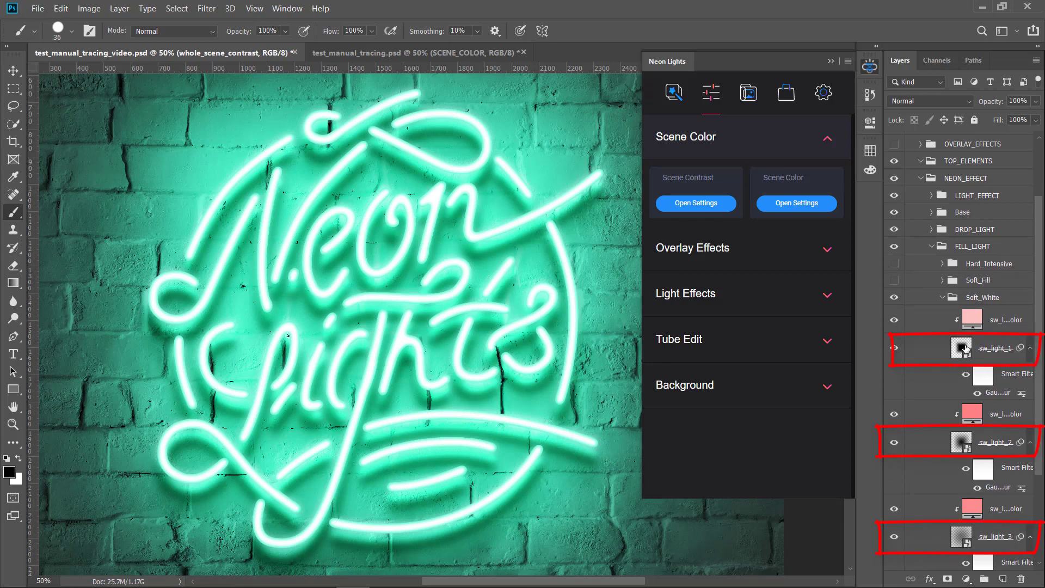
pyautogui.click(966, 350)
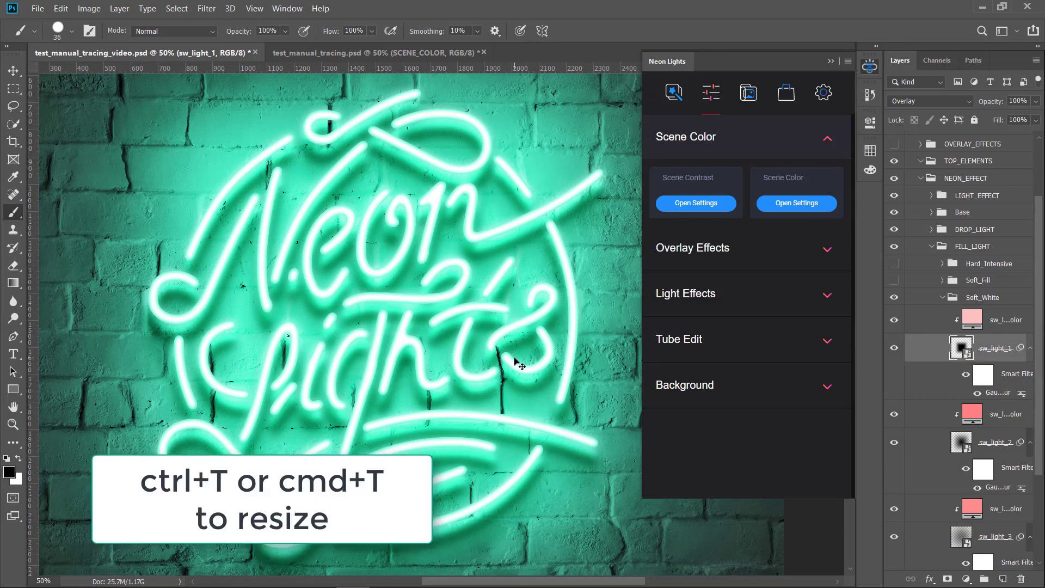
# Scale sw_light_1 inward around its centre, nudge it down, and lower its opacity.
pyautogui.hotkey('ctrl', 't')
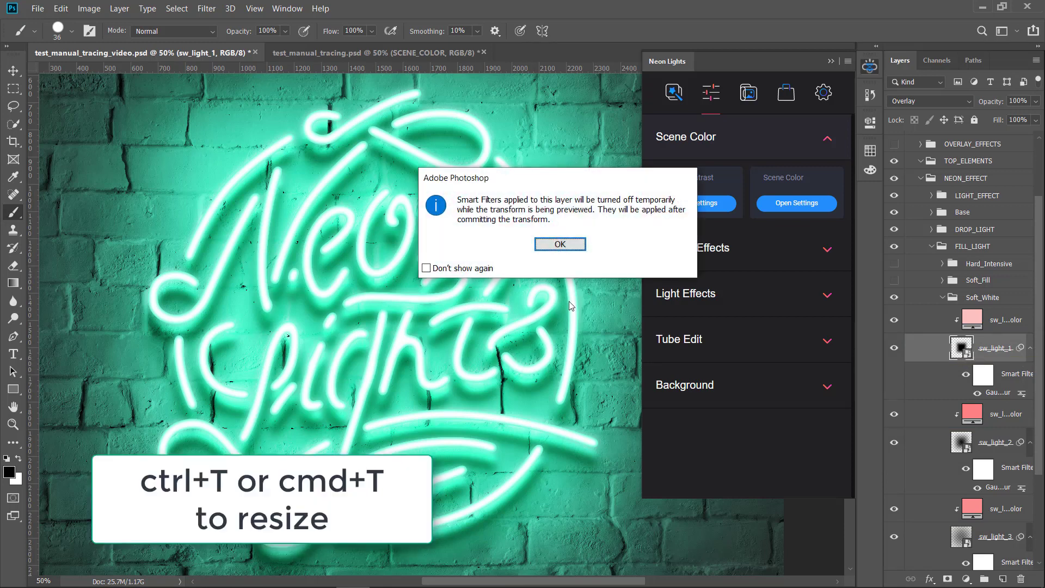
pyautogui.click(560, 244)
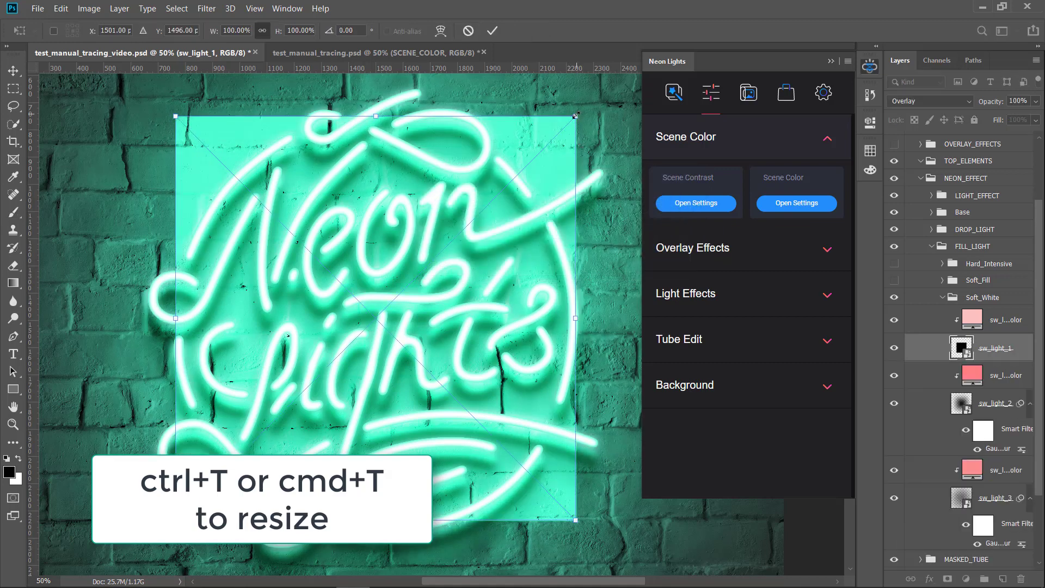
pyautogui.moveTo(575, 116)
pyautogui.mouseDown()
pyautogui.moveTo(546, 158)
pyautogui.moveTo(568, 135)
pyautogui.mouseUp()
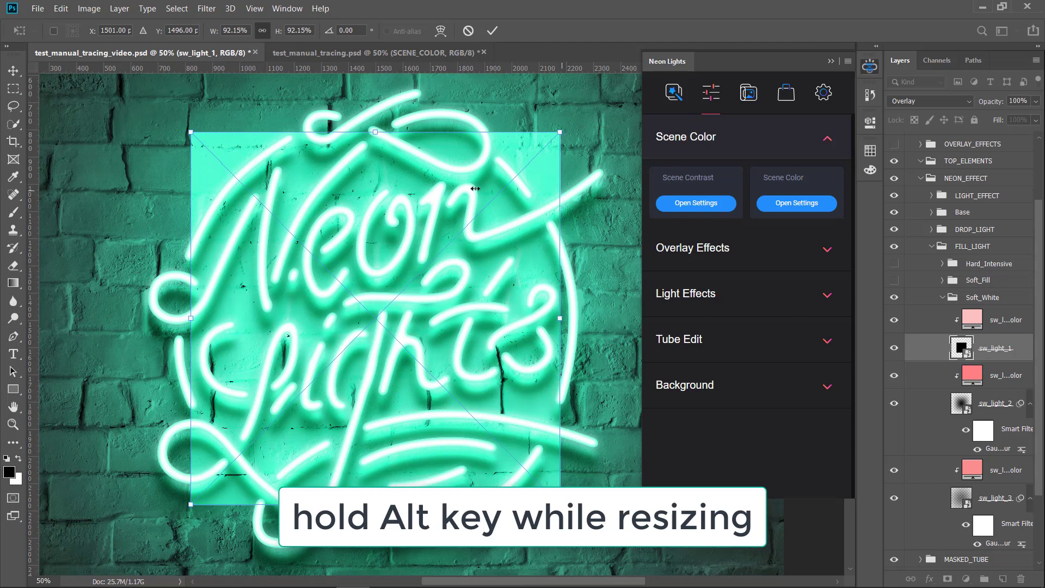
pyautogui.moveTo(450, 191); pyautogui.dragTo(449, 209)
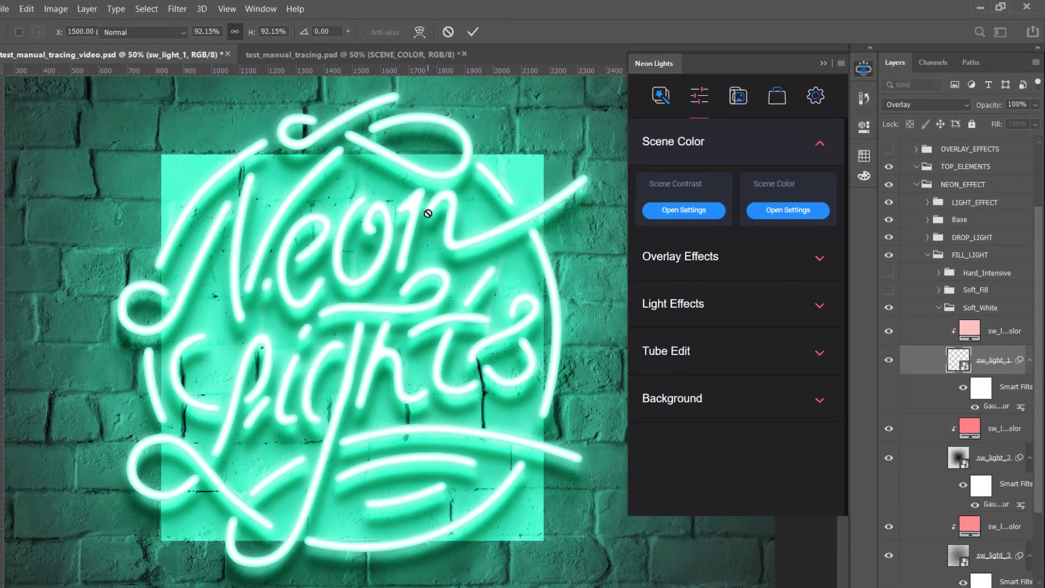
pyautogui.press('Return')
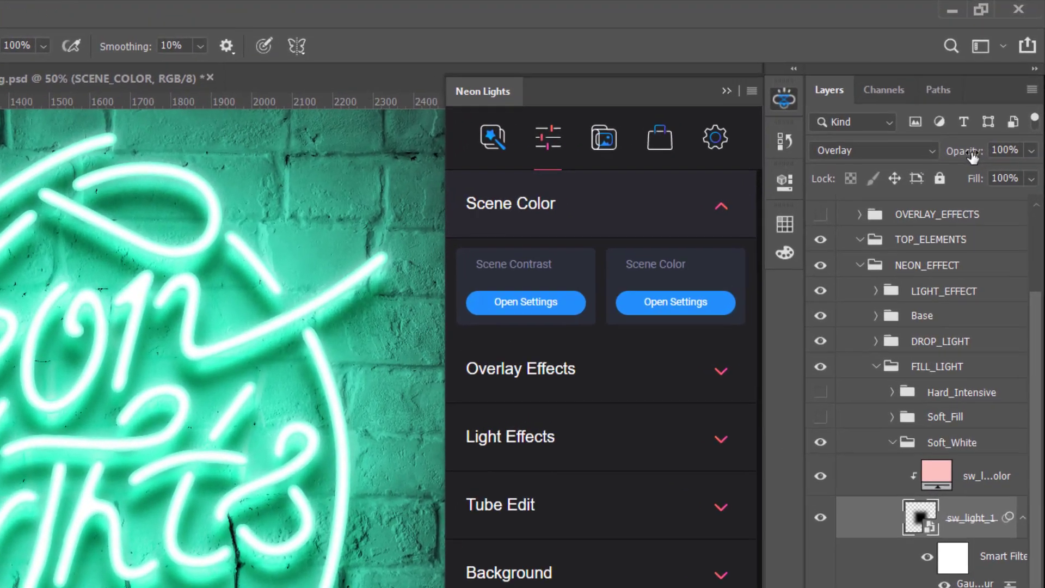
pyautogui.moveTo(972, 156); pyautogui.dragTo(914, 183)
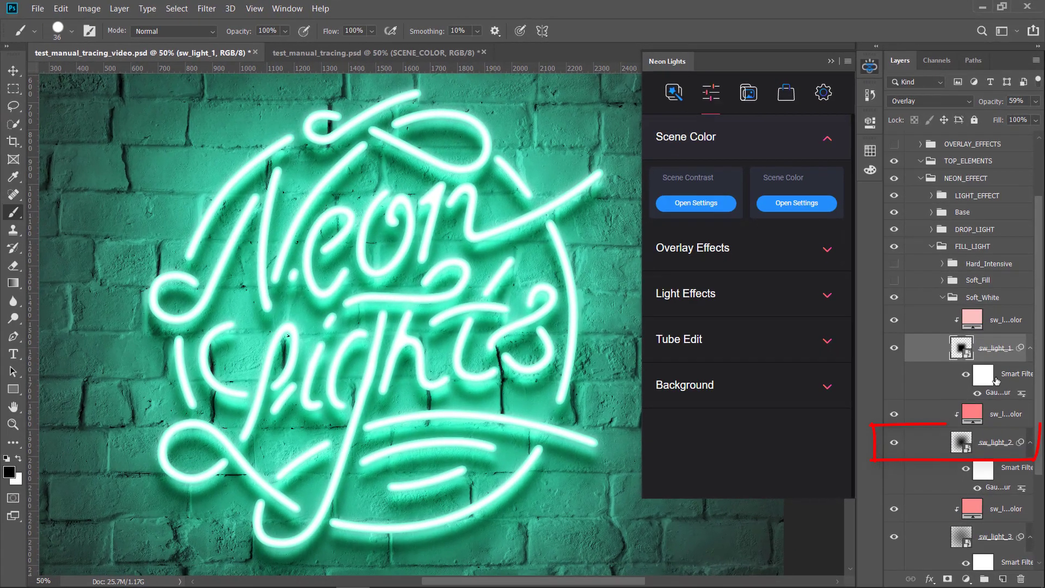
# Scale sw_light_2 to about 82%, nudge it down, and lower its opacity.
pyautogui.click(959, 455)
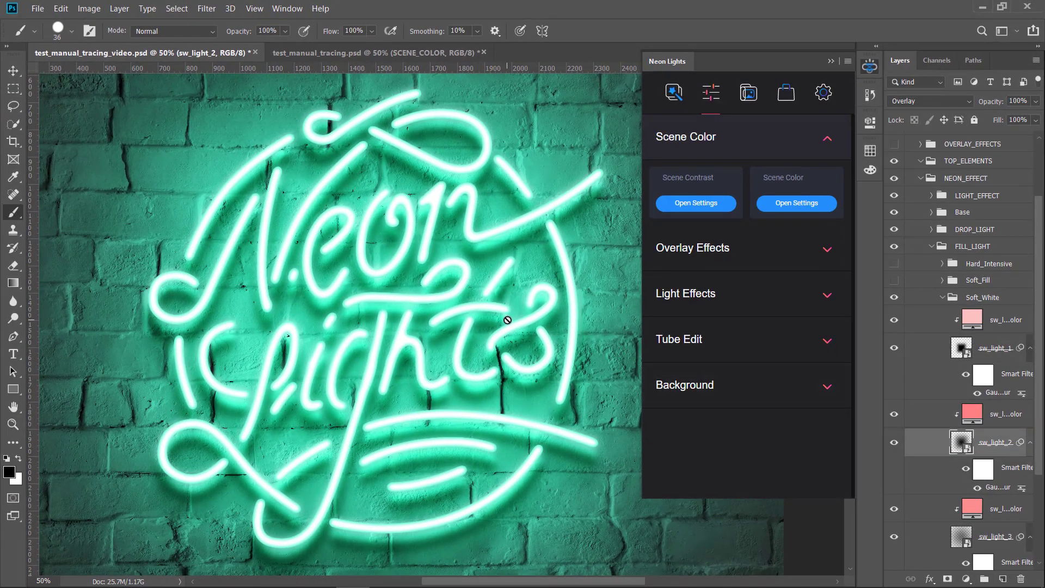
pyautogui.hotkey('ctrl', 't')
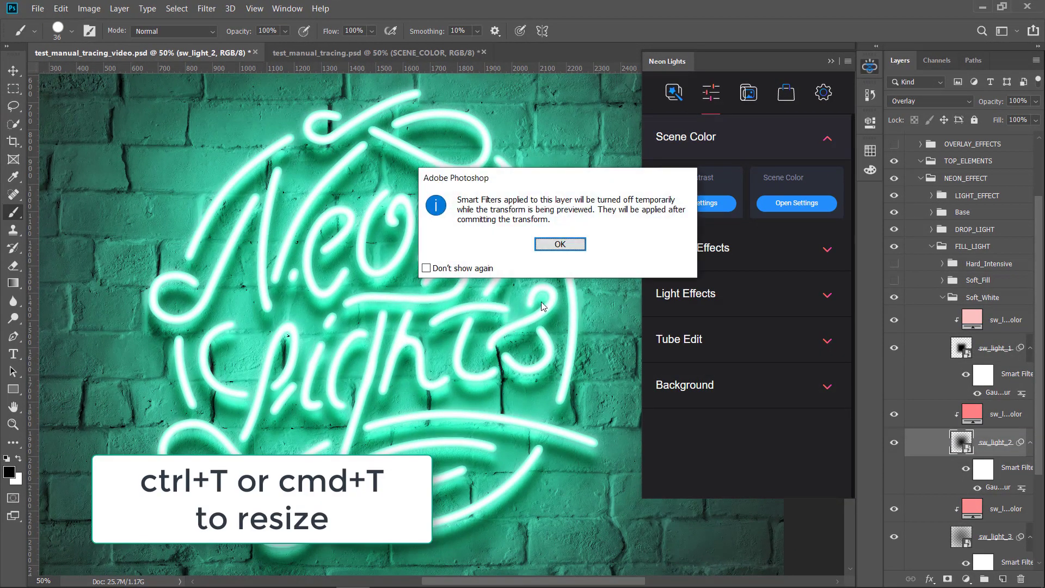
pyautogui.click(578, 245)
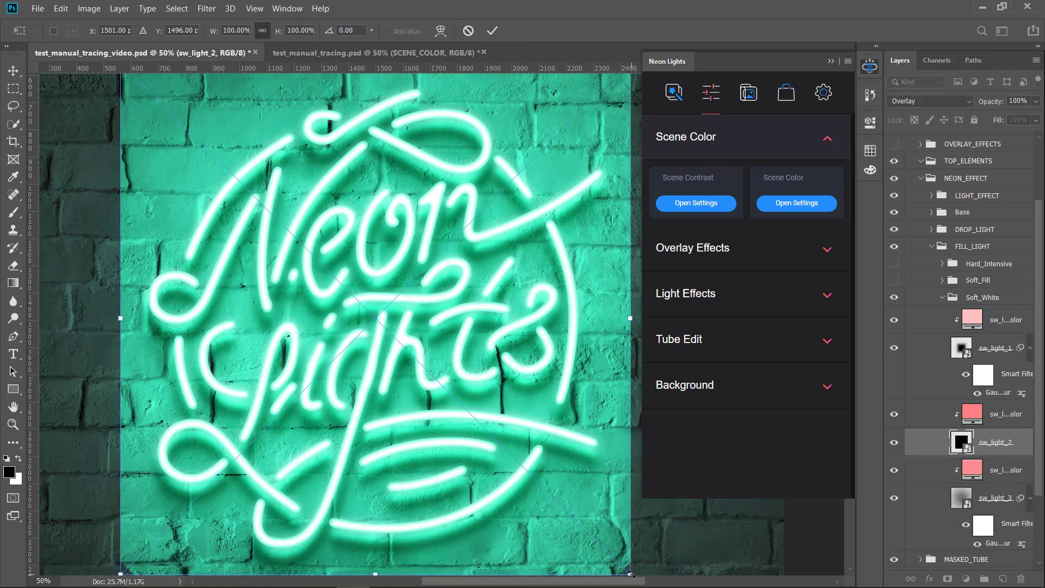
pyautogui.moveTo(629, 574); pyautogui.dragTo(585, 529)
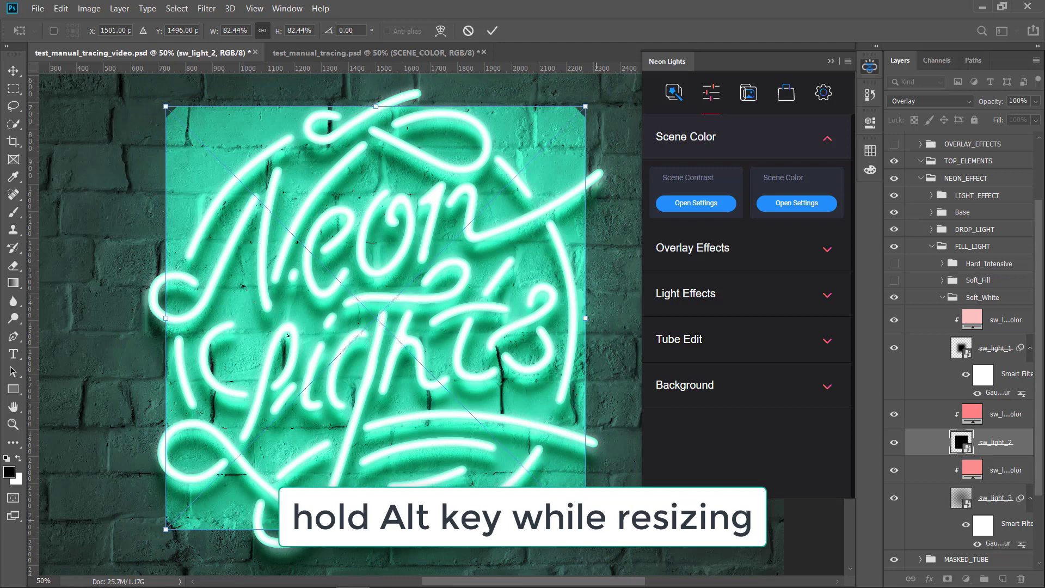
pyautogui.moveTo(514, 263); pyautogui.dragTo(513, 273)
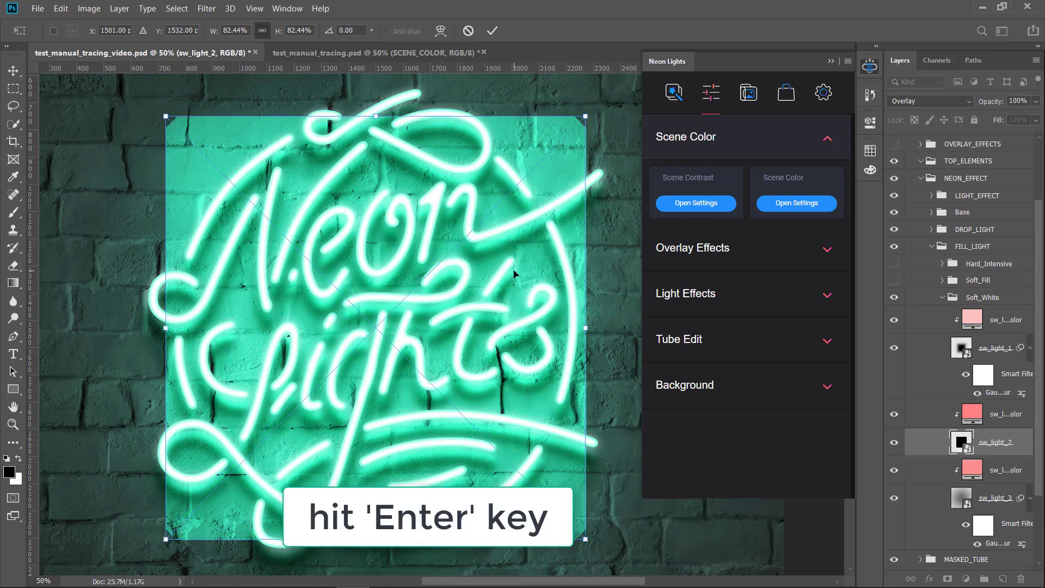
pyautogui.press('Return')
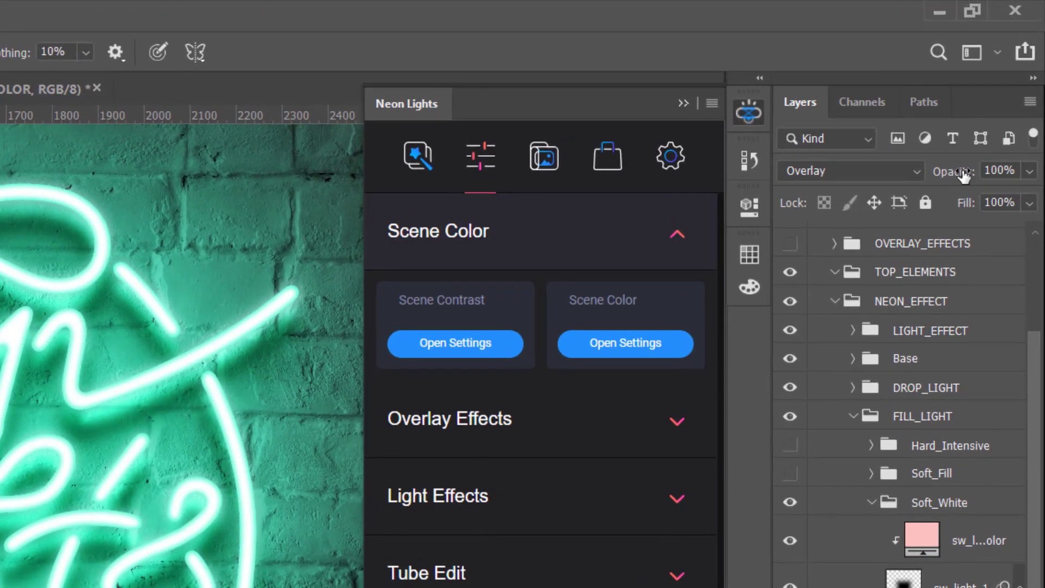
pyautogui.moveTo(962, 174); pyautogui.dragTo(933, 174)
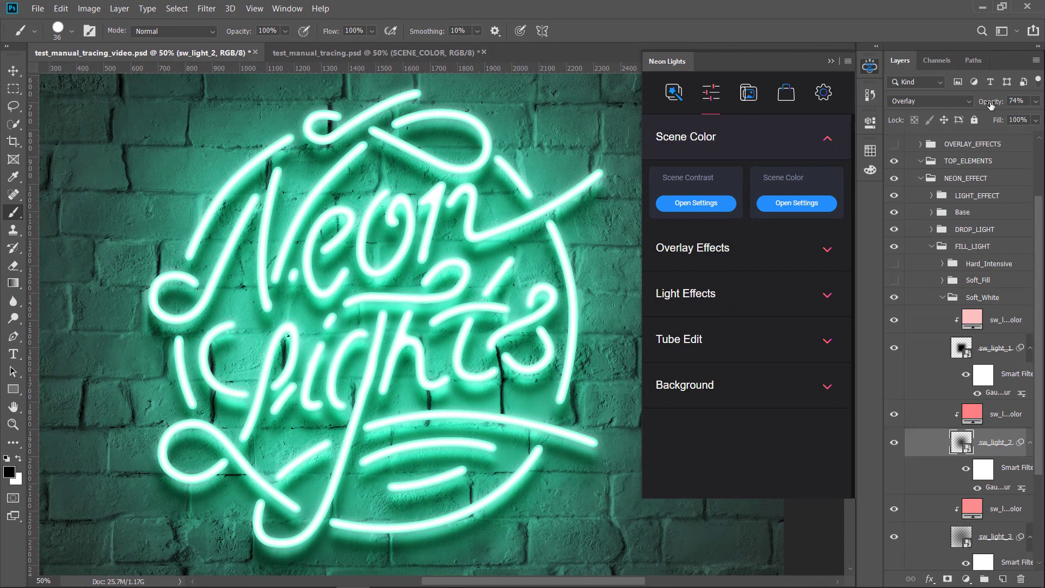
# Scale sw_light_3 to about 75% around its centre, then zoom back to 50%.
pyautogui.click(961, 538)
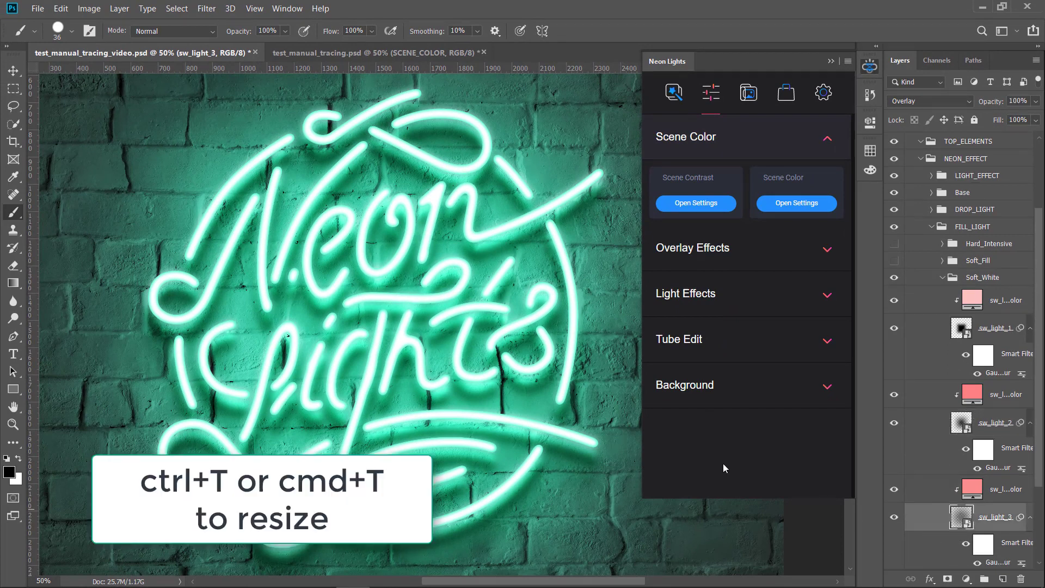
pyautogui.hotkey('ctrl', 't')
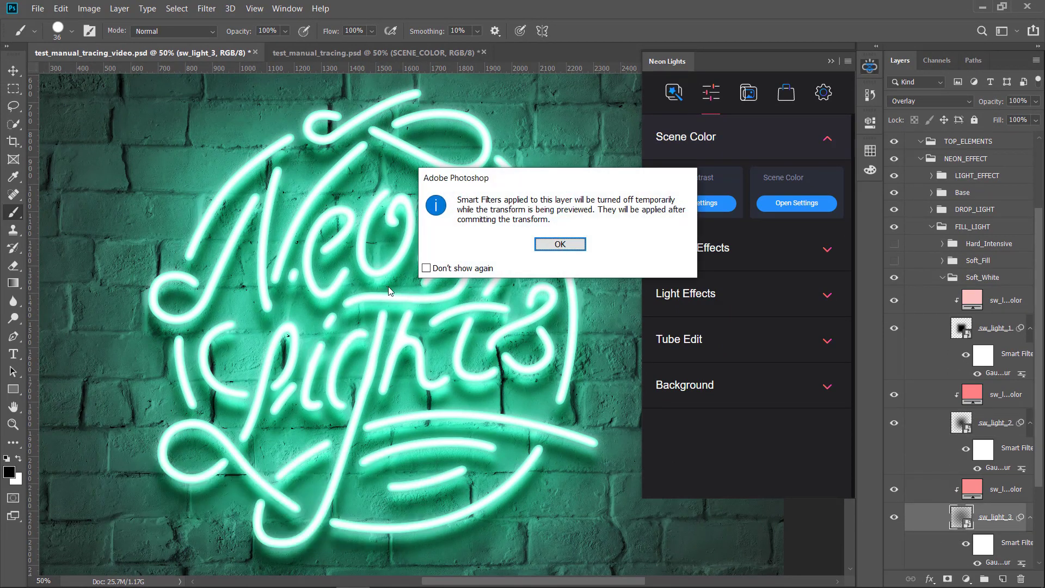
pyautogui.click(578, 243)
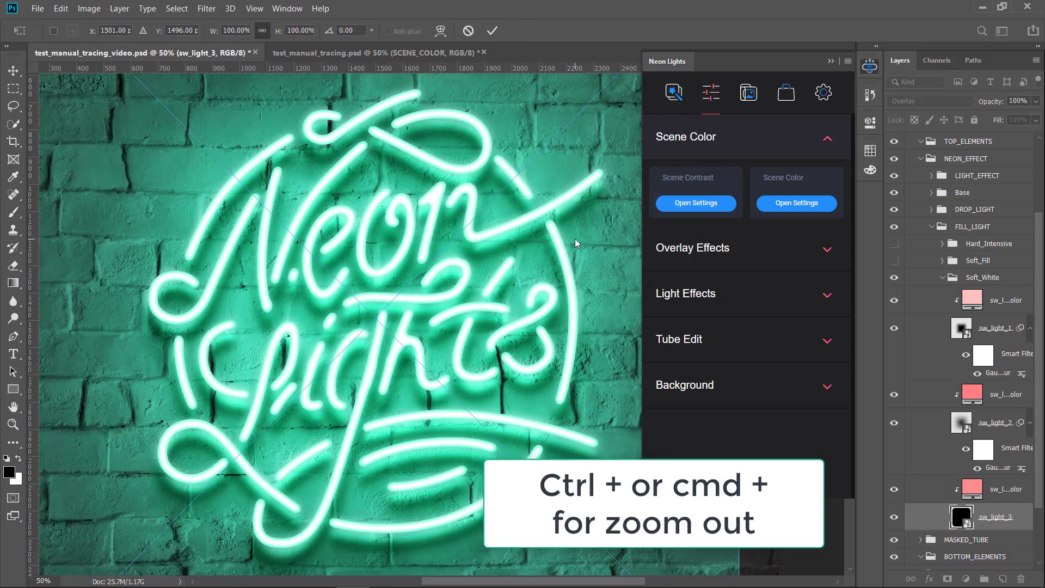
pyautogui.hotkey('ctrl', '-')
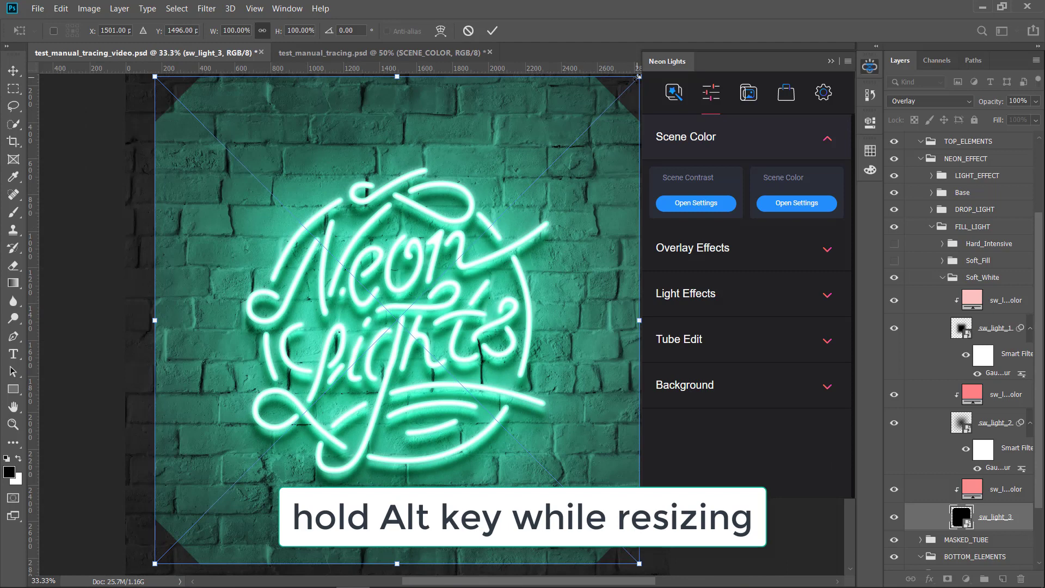
pyautogui.moveTo(637, 78); pyautogui.dragTo(558, 124)
pyautogui.press('Return')
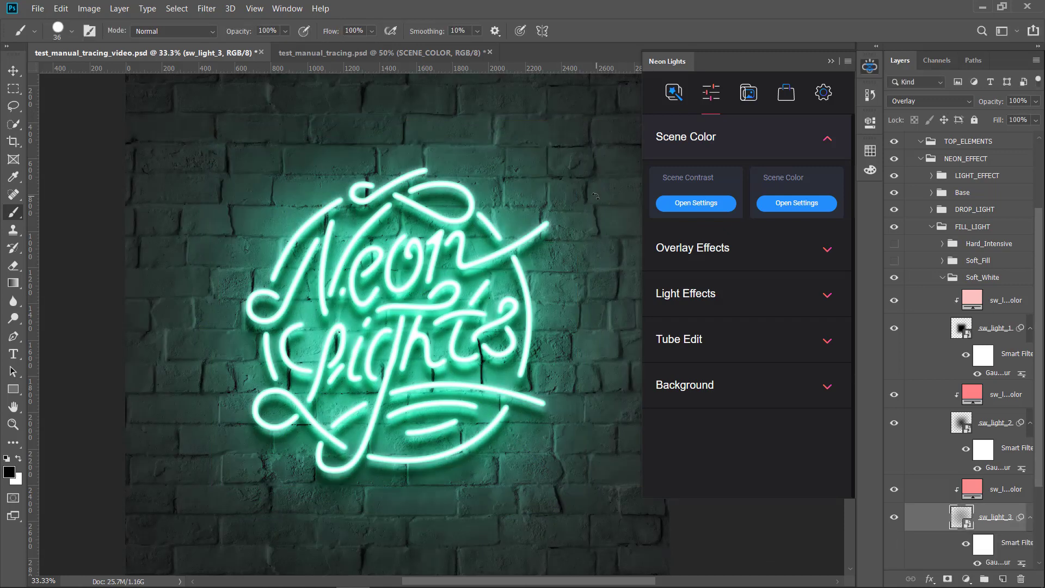
pyautogui.hotkey('ctrl', '+')
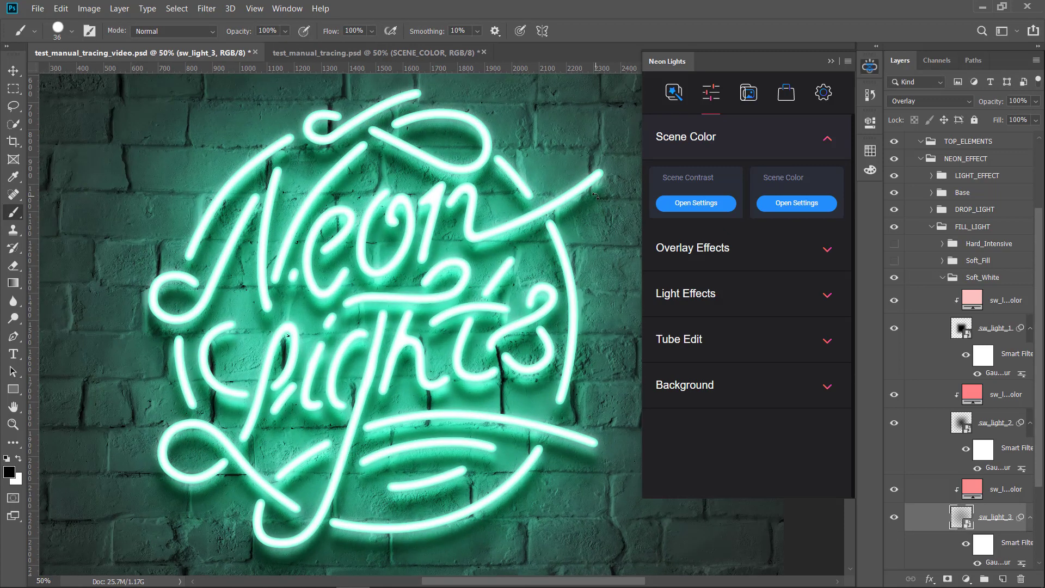
# With Tube Edit's Connection tube, paint dark back tubes by the left curl, lower-left swirl and i.
pyautogui.scroll(-1, 365, 266)
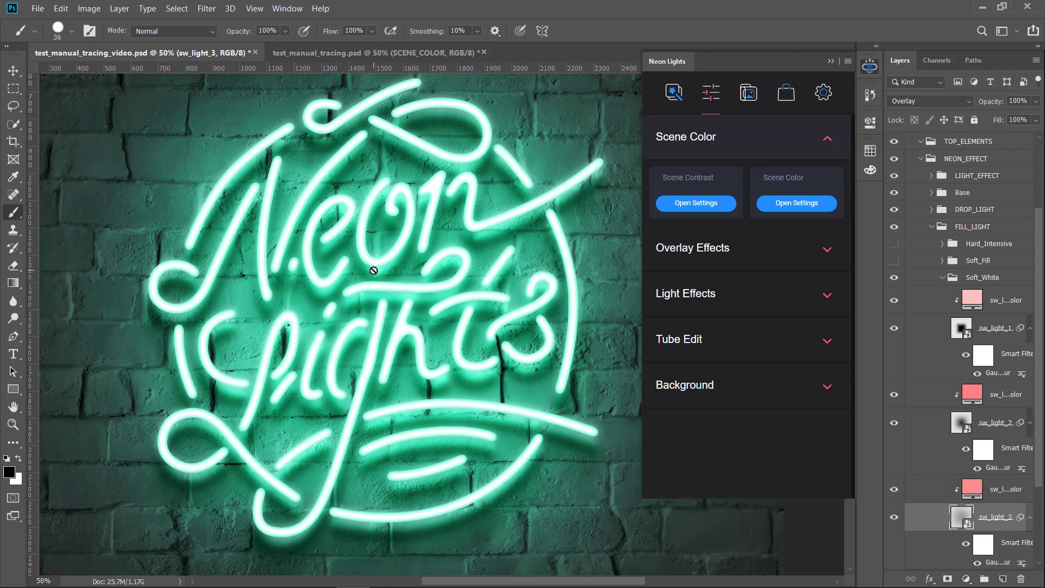
pyautogui.click(775, 343)
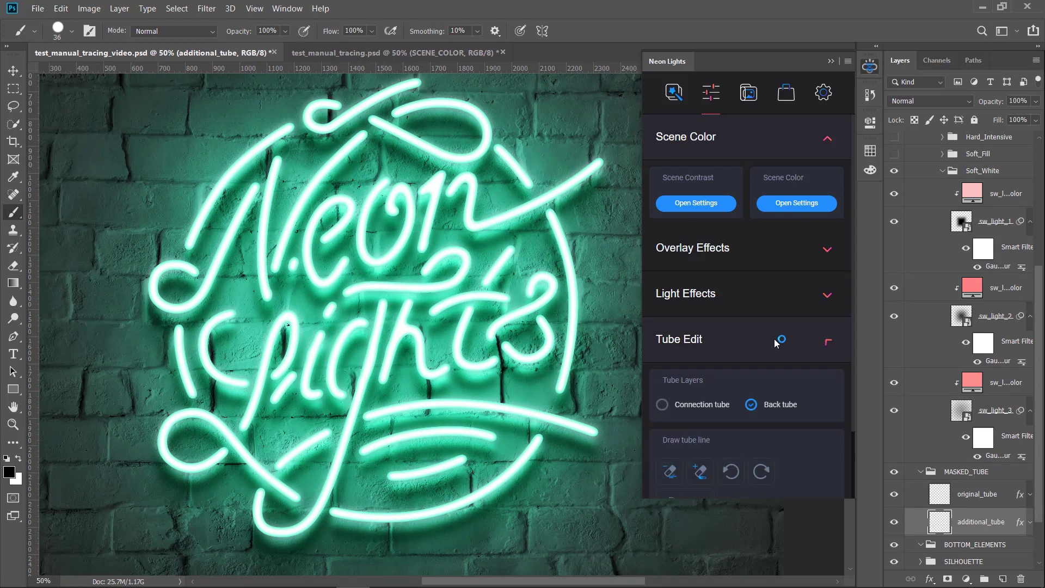
pyautogui.click(663, 404)
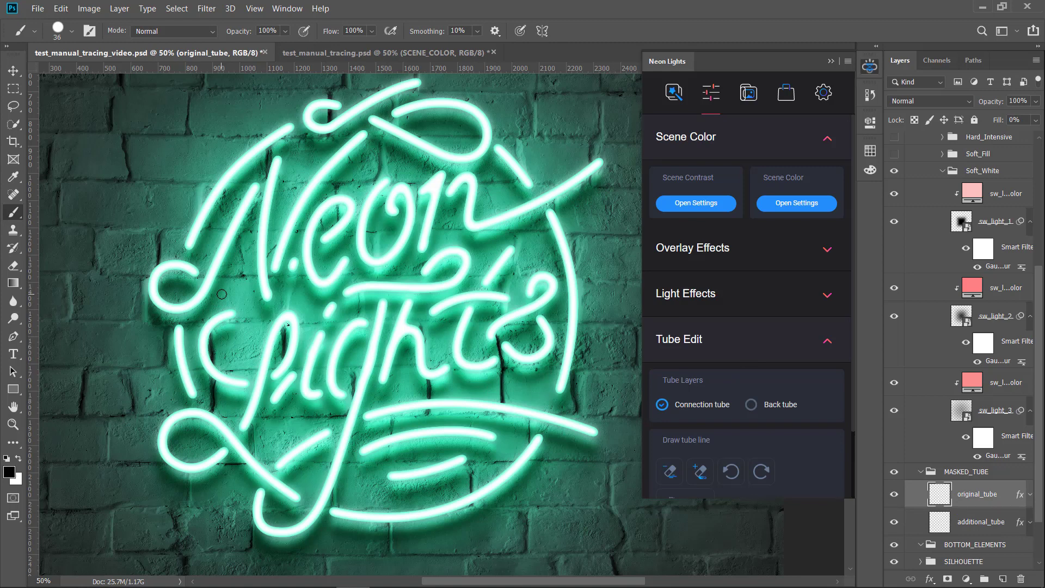
pyautogui.moveTo(202, 264); pyautogui.dragTo(187, 246)
pyautogui.moveTo(178, 329); pyautogui.dragTo(199, 331)
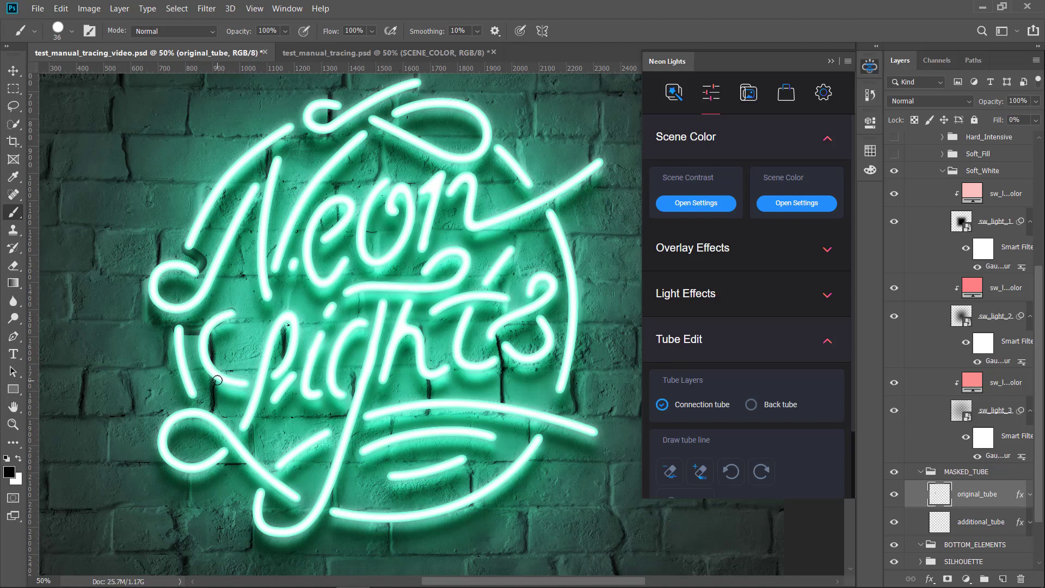
pyautogui.moveTo(191, 395)
pyautogui.mouseDown()
pyautogui.moveTo(259, 372)
pyautogui.moveTo(277, 385)
pyautogui.moveTo(291, 424)
pyautogui.mouseUp()
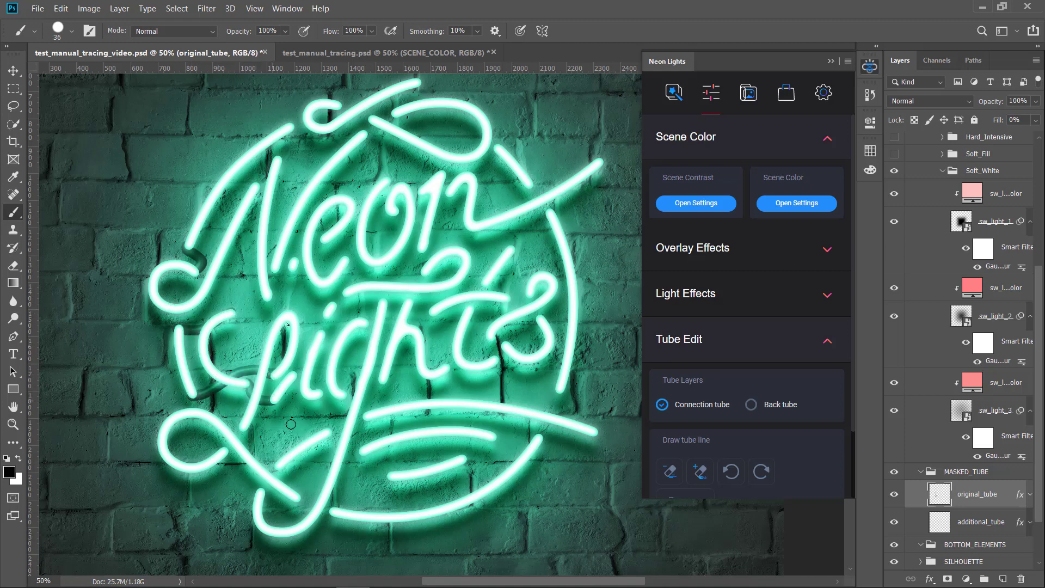
pyautogui.moveTo(325, 317)
pyautogui.mouseDown()
pyautogui.moveTo(330, 339)
pyautogui.moveTo(386, 304)
pyautogui.mouseUp()
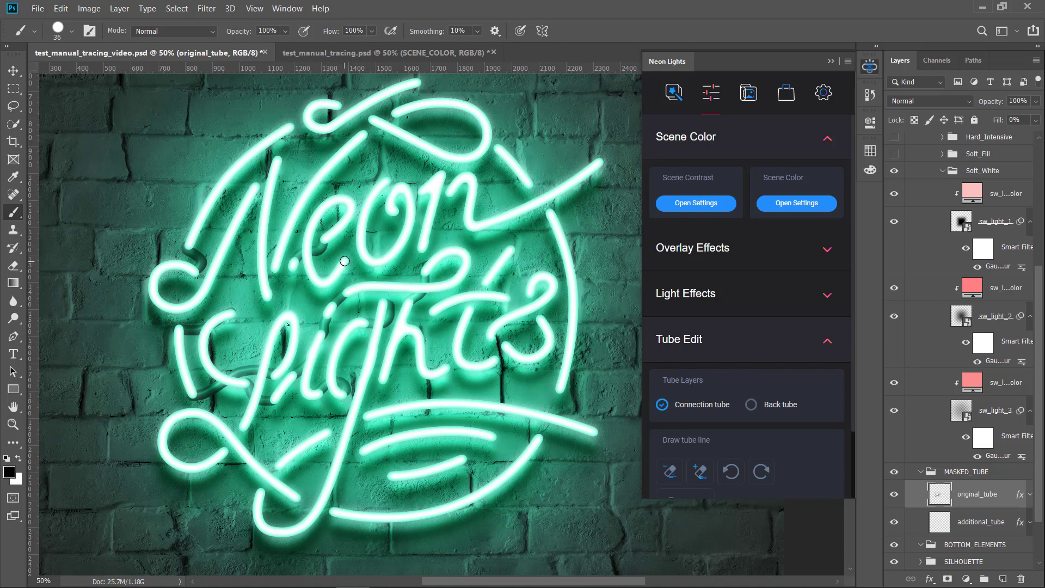
# Paint more back tubes behind the o and n of Neon, near N and l, lower swooshes and h.
pyautogui.moveTo(367, 245)
pyautogui.mouseDown()
pyautogui.moveTo(384, 206)
pyautogui.moveTo(498, 150)
pyautogui.moveTo(452, 195)
pyautogui.moveTo(523, 194)
pyautogui.mouseUp()
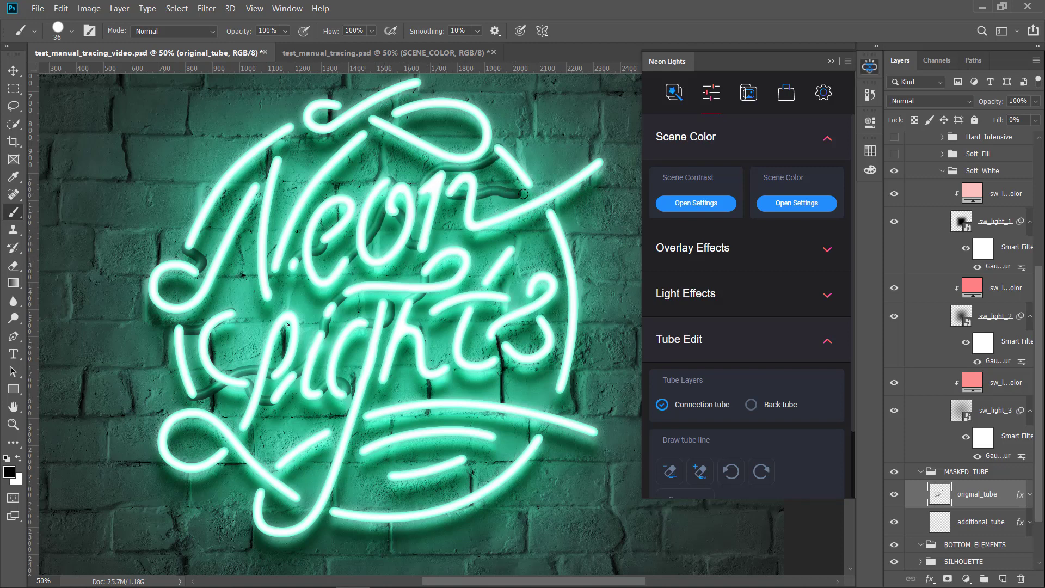
pyautogui.moveTo(599, 164); pyautogui.dragTo(552, 211)
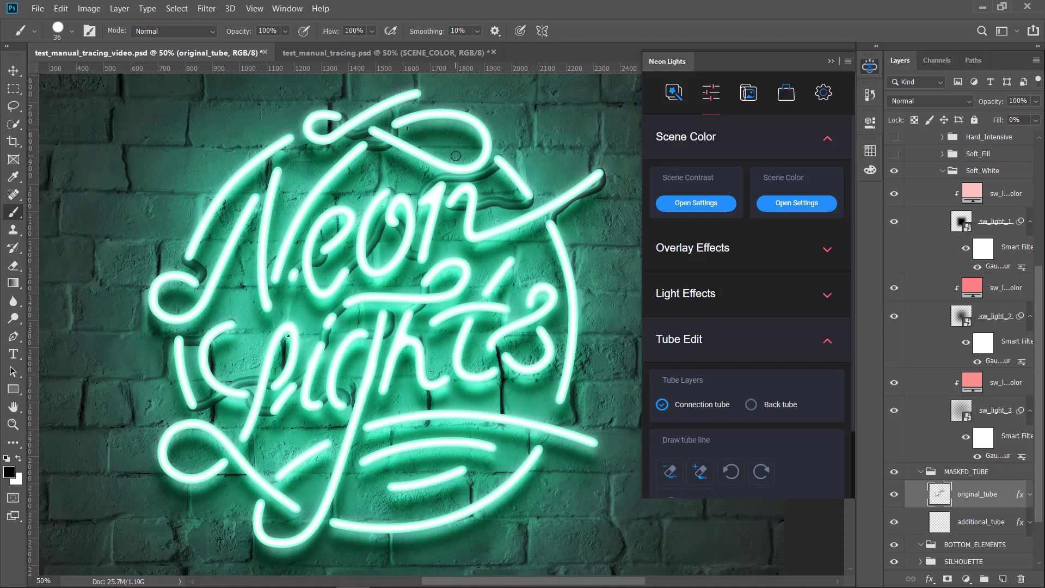
pyautogui.moveTo(283, 200); pyautogui.dragTo(280, 172)
pyautogui.moveTo(267, 305); pyautogui.dragTo(278, 281)
pyautogui.scroll(-2, 271, 329)
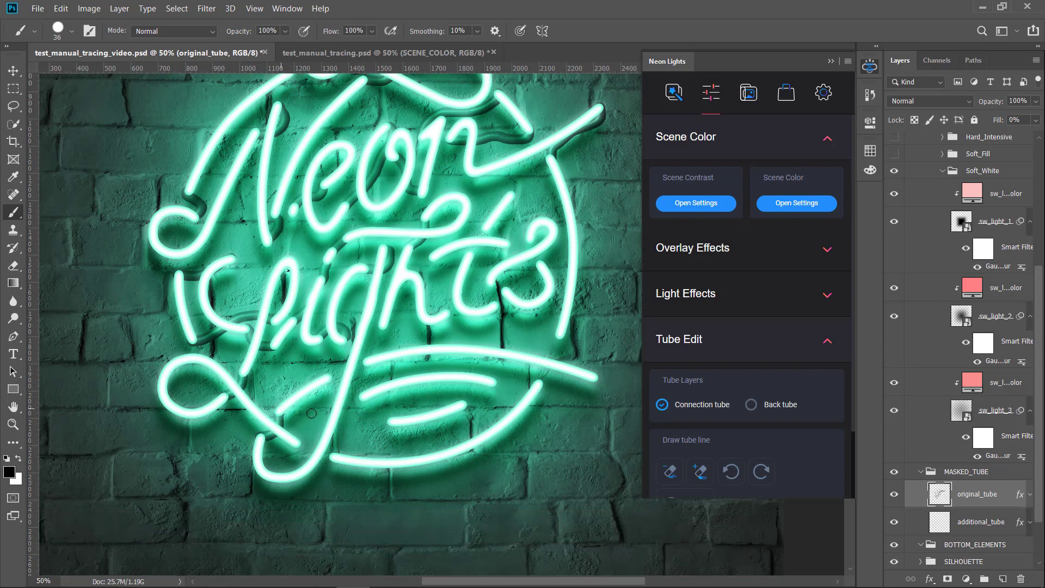
pyautogui.moveTo(353, 374); pyautogui.dragTo(388, 420)
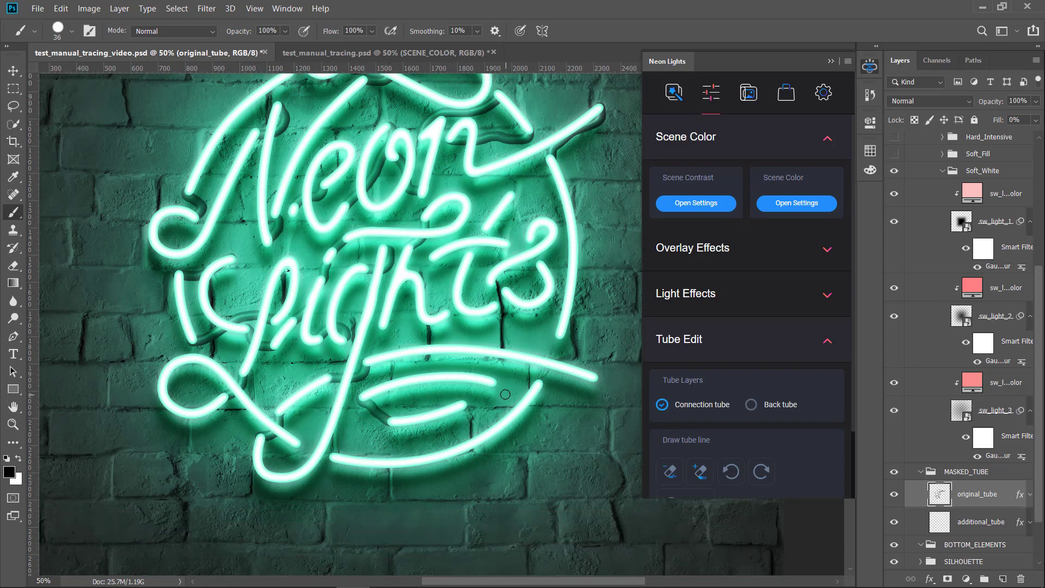
pyautogui.moveTo(462, 411)
pyautogui.mouseDown()
pyautogui.moveTo(517, 417)
pyautogui.moveTo(540, 386)
pyautogui.moveTo(493, 383)
pyautogui.moveTo(562, 357)
pyautogui.moveTo(593, 378)
pyautogui.mouseUp()
pyautogui.scroll(2, 486, 433)
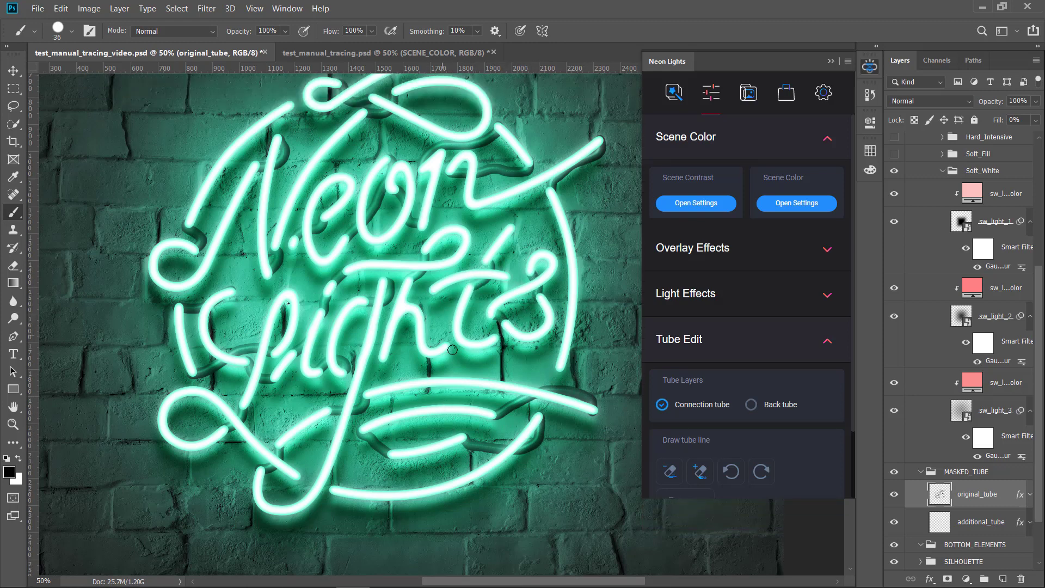
pyautogui.moveTo(450, 346); pyautogui.dragTo(499, 331)
pyautogui.moveTo(385, 357); pyautogui.dragTo(433, 289)
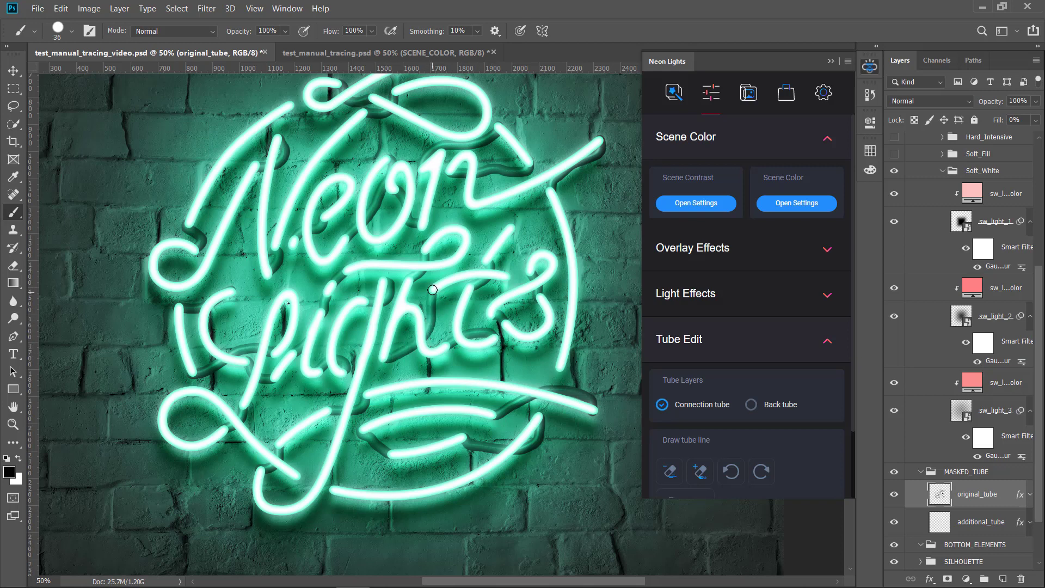
pyautogui.scroll(1, 488, 412)
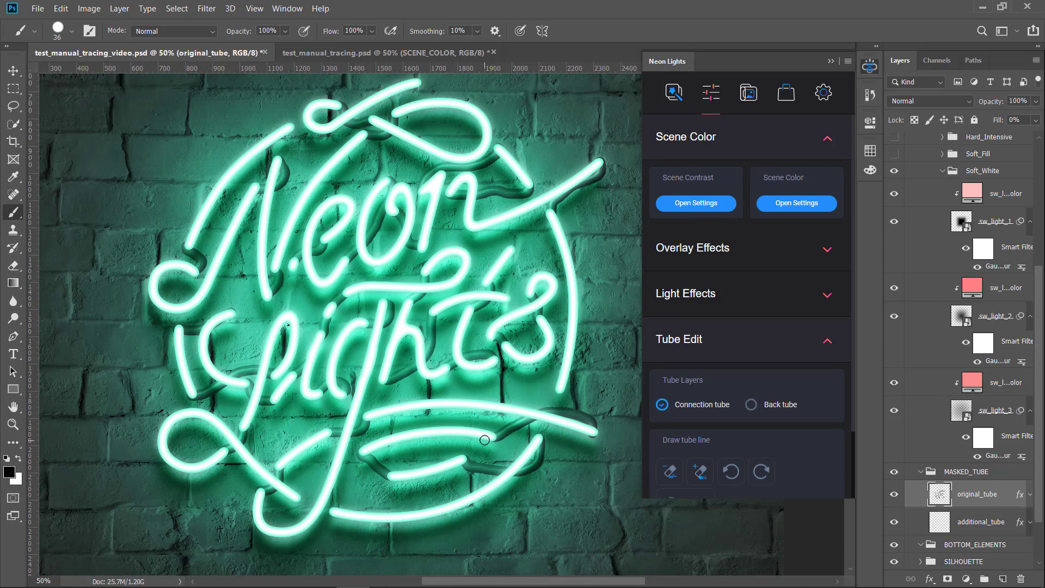
# Add two vertical clamps on the 'Neon' and 'lights' tubes, rotating the second to follow its tube.
pyautogui.click(747, 93)
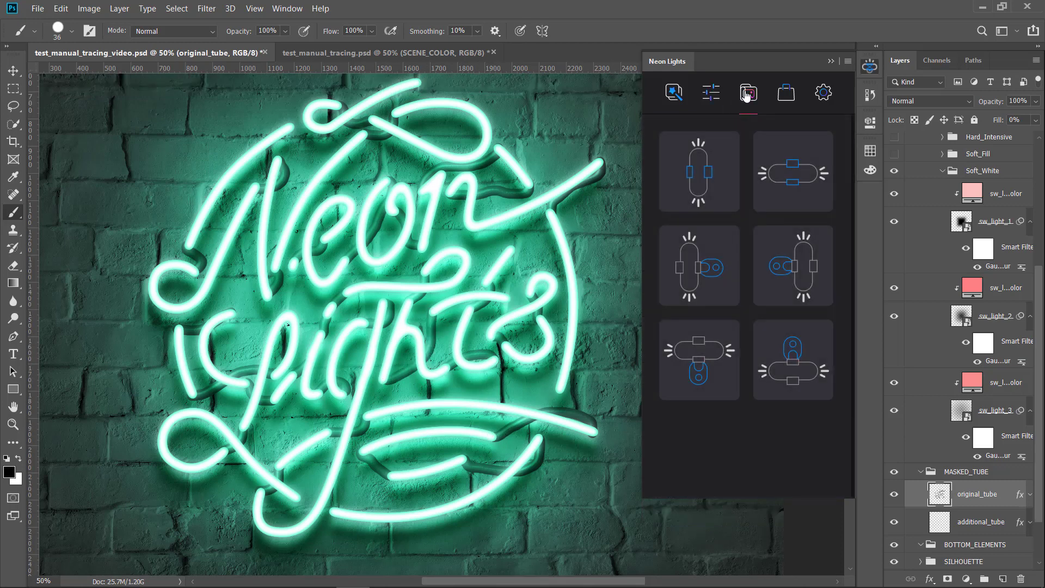
pyautogui.click(712, 183)
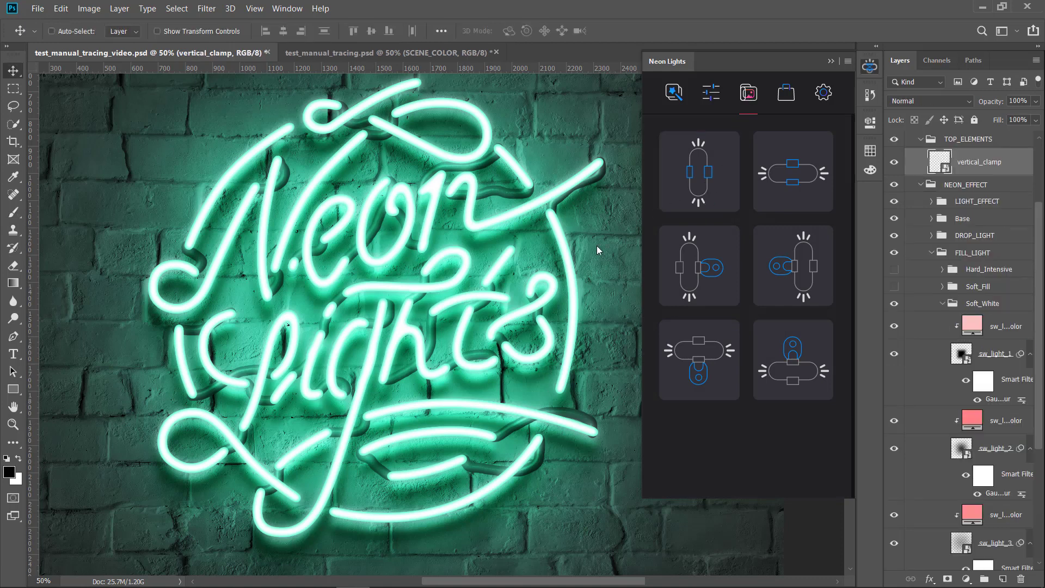
pyautogui.moveTo(422, 333); pyautogui.dragTo(372, 234)
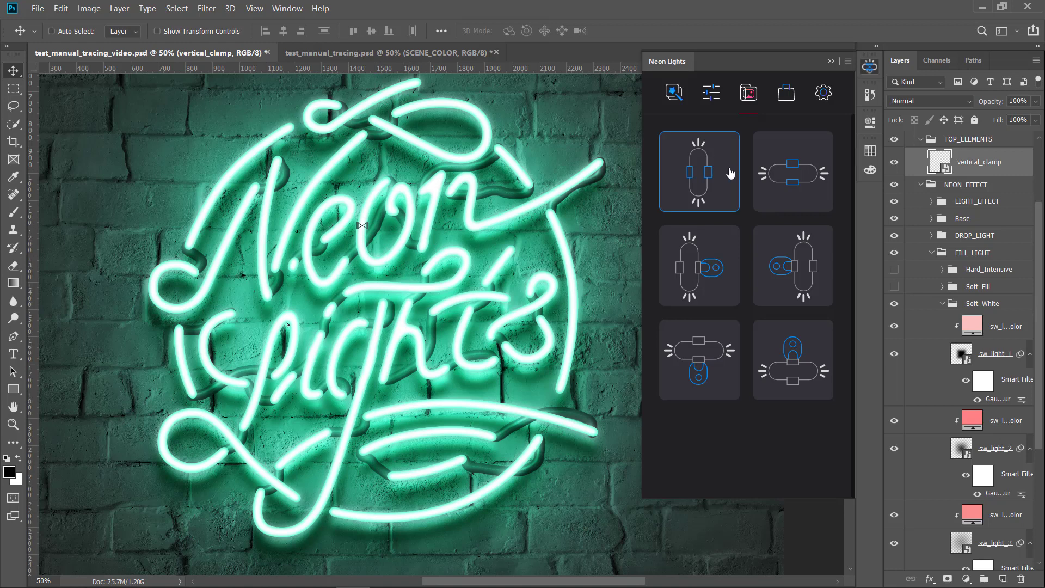
pyautogui.click(717, 183)
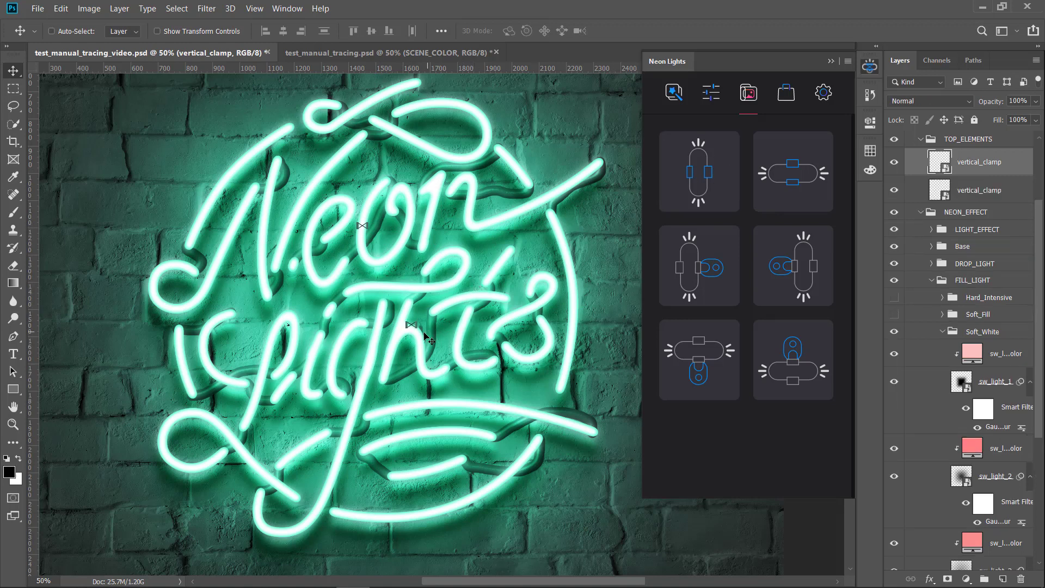
pyautogui.moveTo(426, 337); pyautogui.dragTo(383, 363)
pyautogui.hotkey('ctrl', 't')
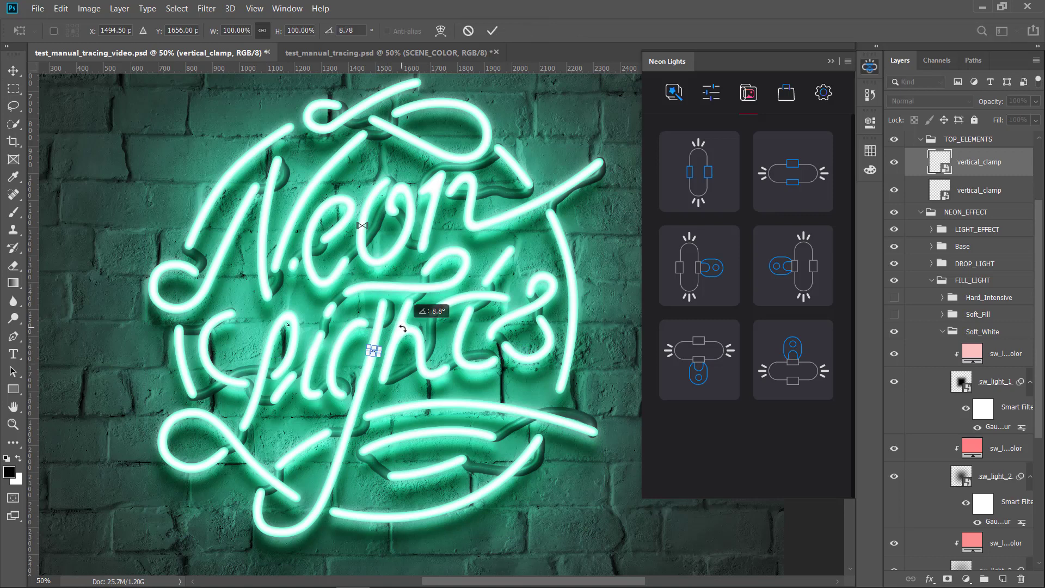
pyautogui.moveTo(404, 325); pyautogui.dragTo(404, 325)
pyautogui.press('Return')
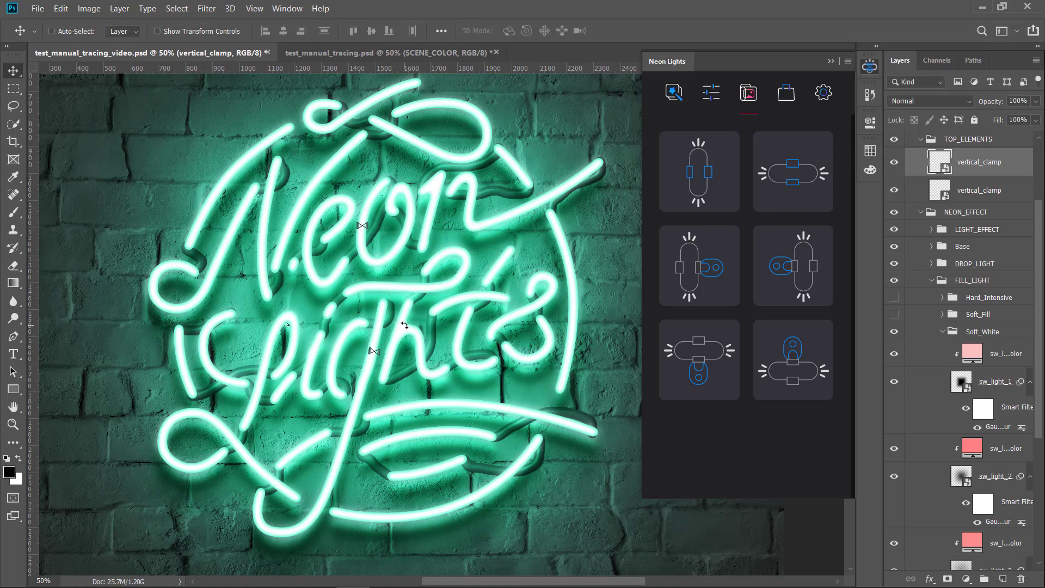
# Add four more vertical clamps and position them onto the lettering tubes.
pyautogui.click(708, 173)
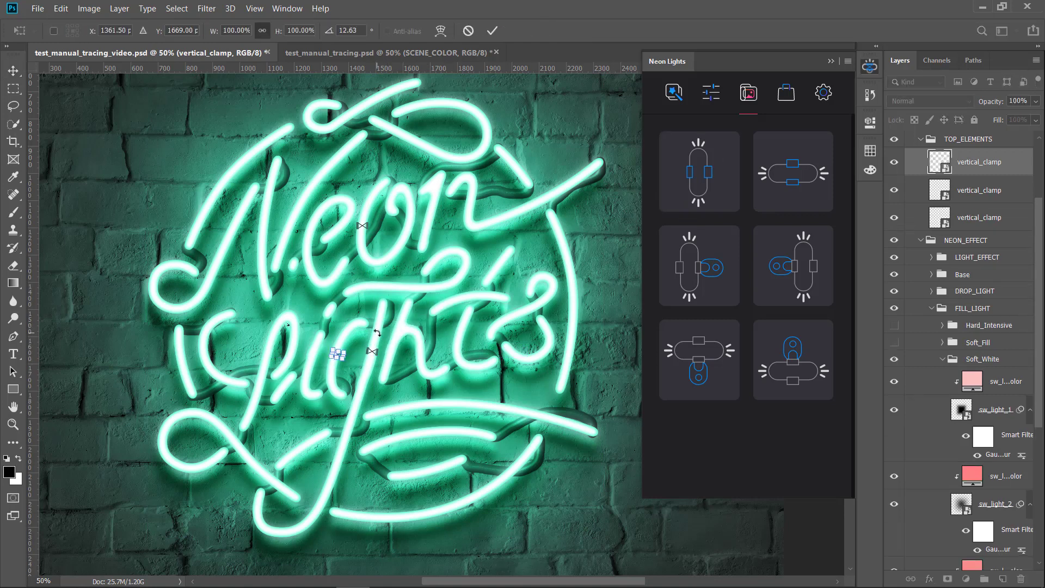
pyautogui.click(708, 173)
pyautogui.click(708, 173)
pyautogui.click(714, 175)
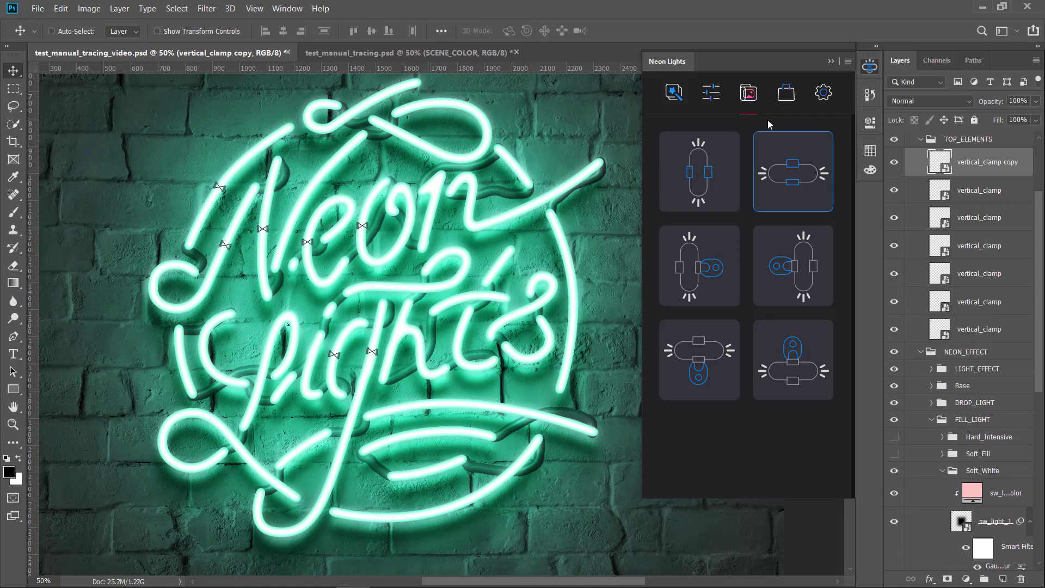
pyautogui.moveTo(793, 172); pyautogui.dragTo(520, 209)
pyautogui.moveTo(699, 172); pyautogui.dragTo(573, 299)
pyautogui.hotkey('ctrl', 't')
pyautogui.press('Return')
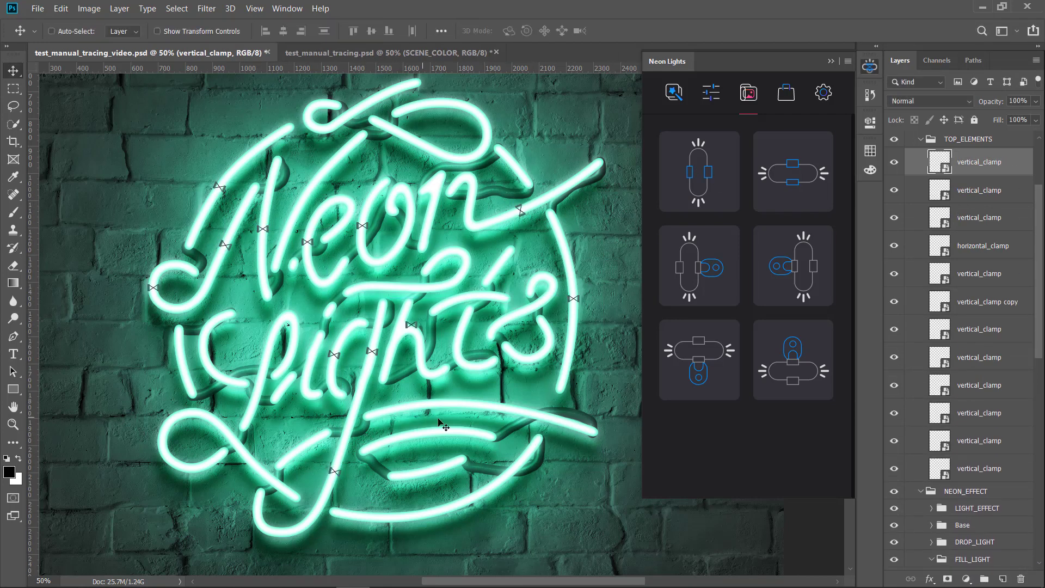
# Place horizontal clamps on the tubes, including the lower tubes, and add more vertical clamps.
pyautogui.moveTo(275, 397); pyautogui.dragTo(205, 348)
pyautogui.moveTo(394, 287); pyautogui.dragTo(434, 361)
pyautogui.moveTo(425, 432); pyautogui.dragTo(463, 426)
pyautogui.click(713, 188)
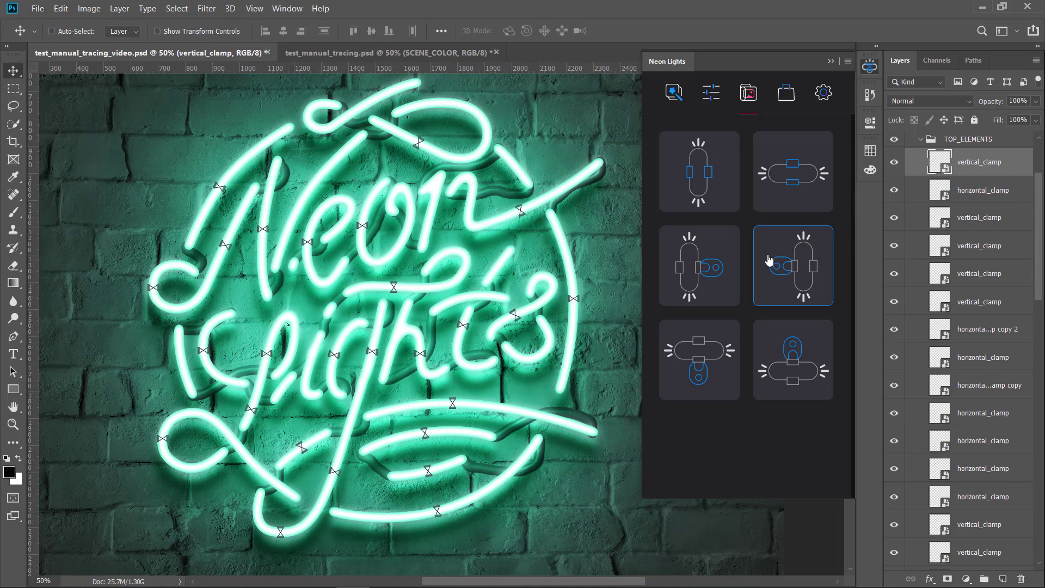
pyautogui.scroll(1, 944, 174)
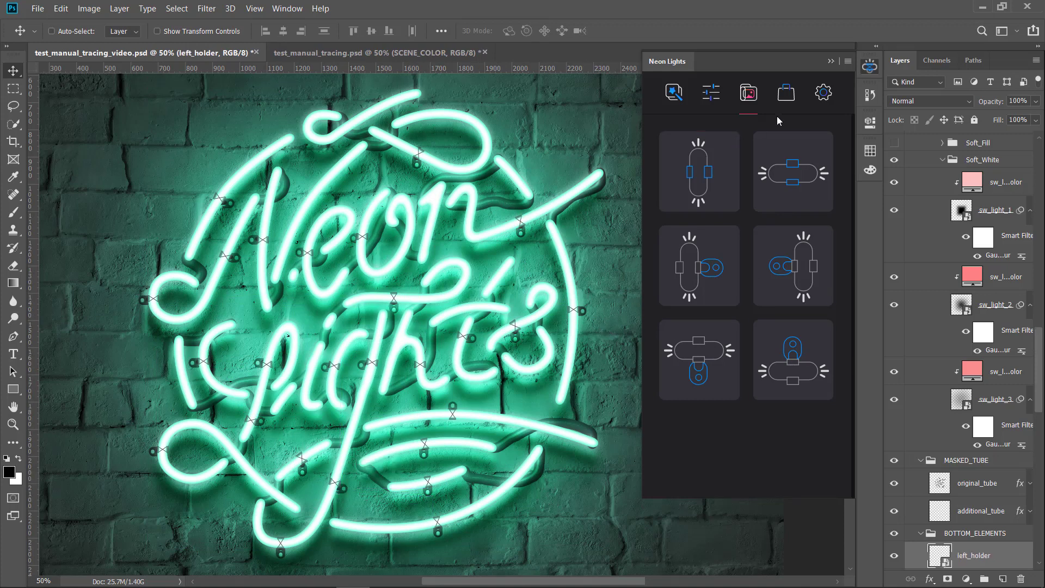
# Shift the whole-scene color hue to +166, turning the sign teal.
pyautogui.click(712, 94)
pyautogui.click(793, 136)
pyautogui.click(797, 203)
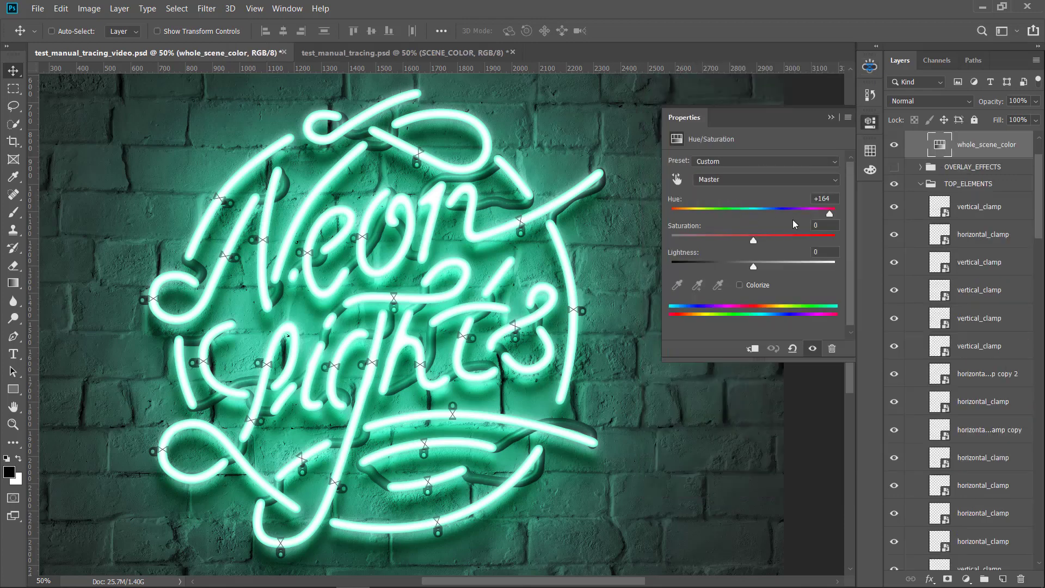
pyautogui.moveTo(818, 210)
pyautogui.mouseDown()
pyautogui.moveTo(671, 208)
pyautogui.moveTo(811, 215)
pyautogui.moveTo(829, 226)
pyautogui.mouseUp()
pyautogui.click(870, 66)
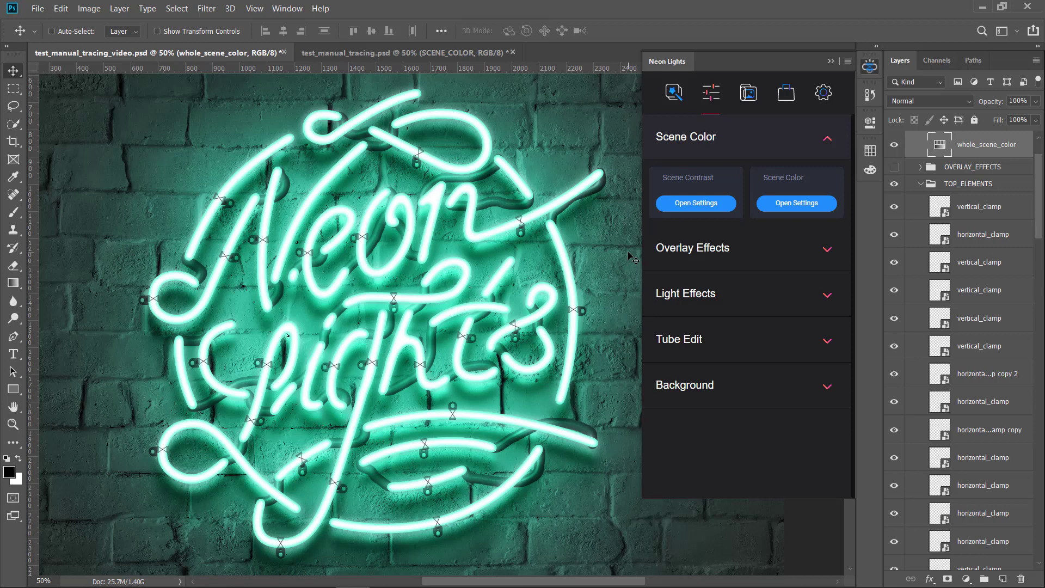
# Add a whole-scene contrast curve with darker shadows and brighter highlights, then bring up the setup wizard.
pyautogui.click(697, 202)
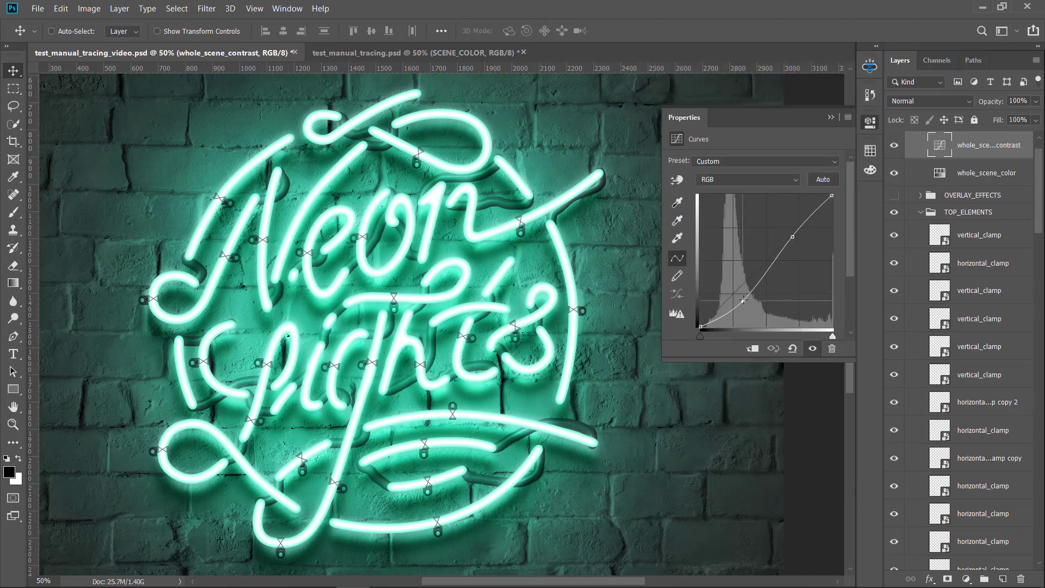
pyautogui.moveTo(741, 287); pyautogui.dragTo(744, 299)
pyautogui.moveTo(793, 237); pyautogui.dragTo(790, 232)
pyautogui.moveTo(744, 299); pyautogui.dragTo(745, 295)
pyautogui.click(871, 66)
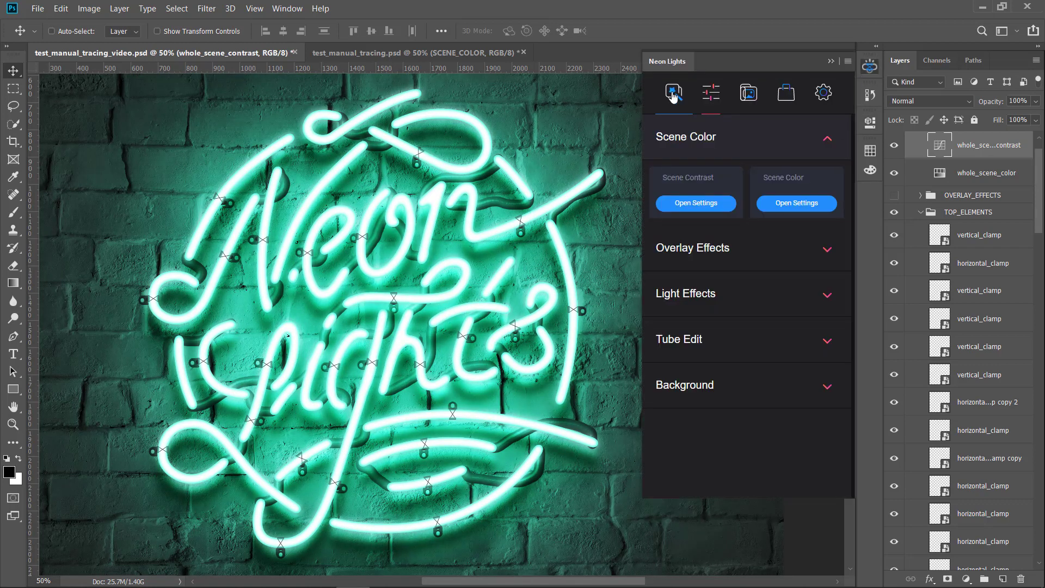